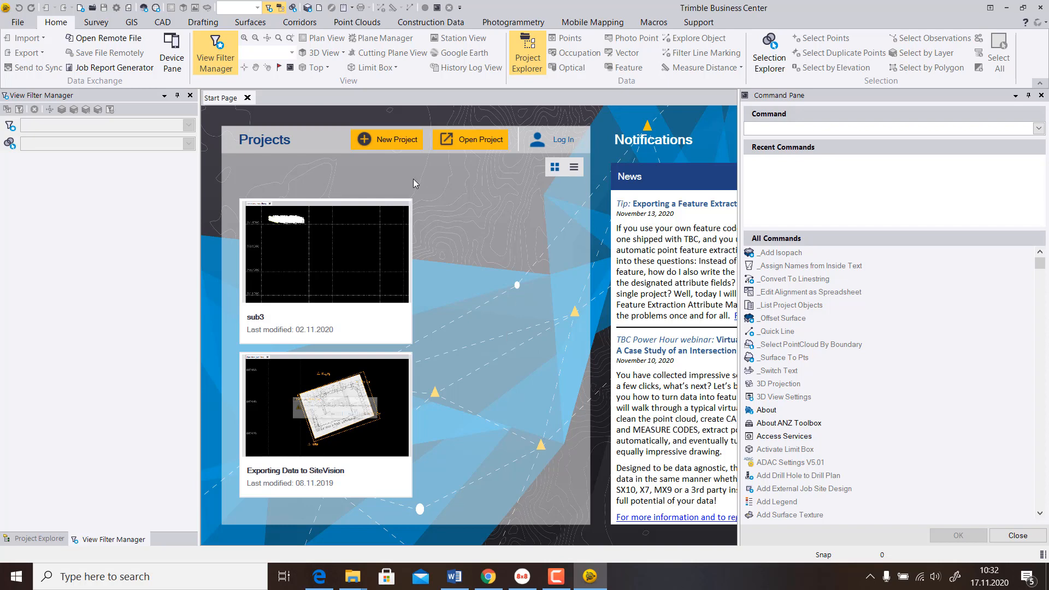
Step: Create a project from the blank template and set its coordinate system to World wide/UTM zone 48 South with the EGM96 (Global) geoid
{"action": "left_click", "coordinate": [403, 140]}
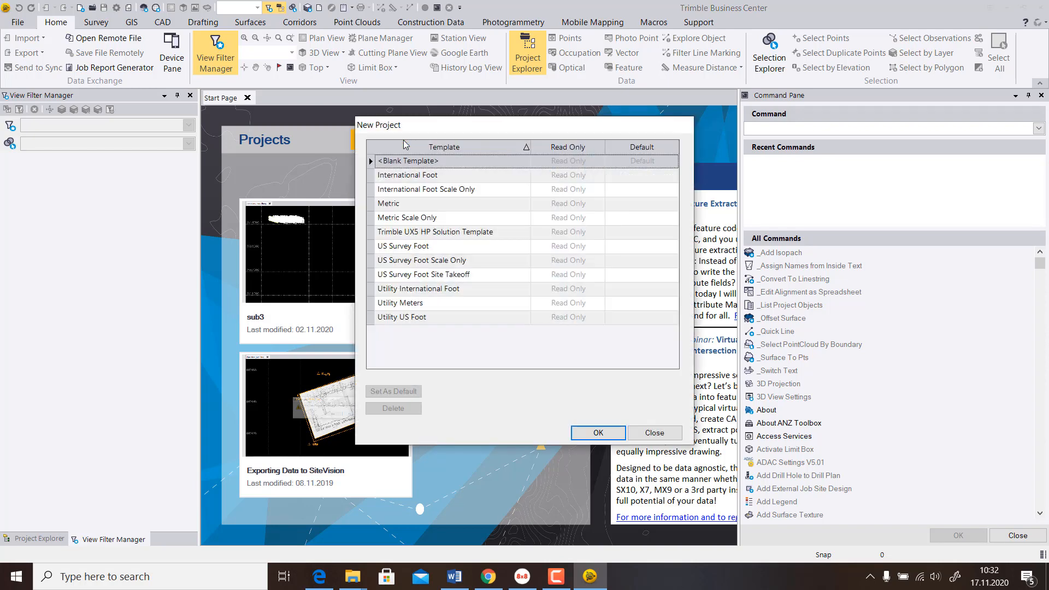
{"action": "left_click", "coordinate": [598, 433]}
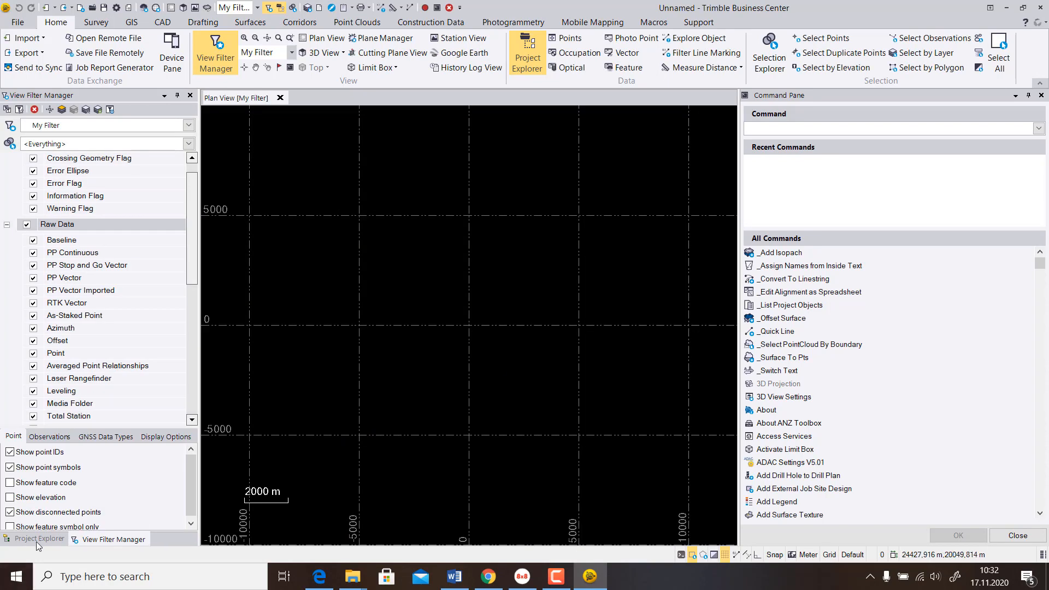
{"action": "left_click", "coordinate": [36, 542]}
{"action": "right_click", "coordinate": [82, 108]}
{"action": "left_click", "coordinate": [112, 114]}
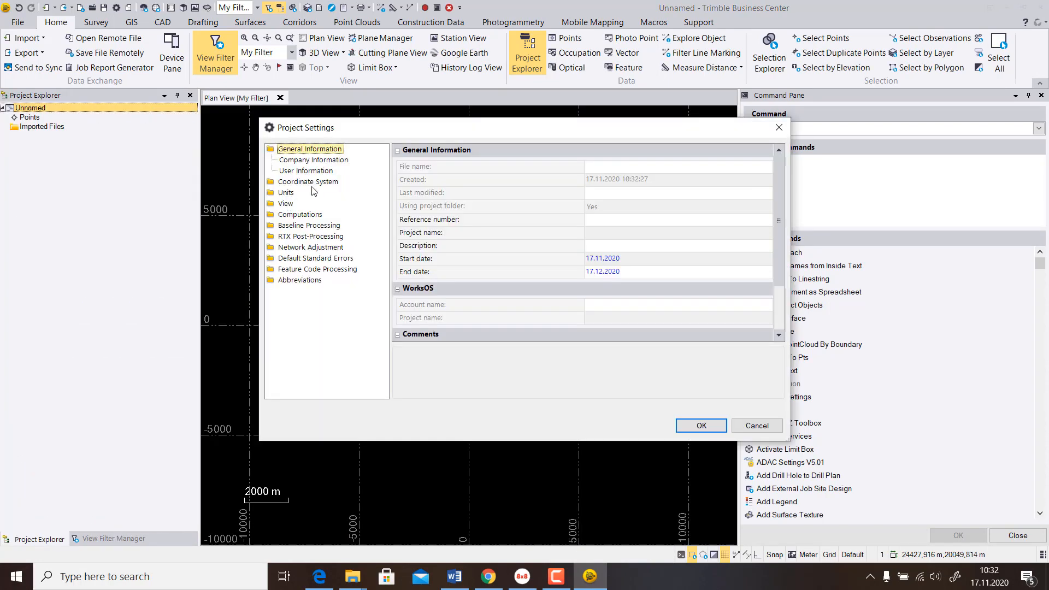
{"action": "left_click", "coordinate": [313, 183]}
{"action": "left_click", "coordinate": [420, 392]}
{"action": "left_click", "coordinate": [466, 262]}
{"action": "left_click", "coordinate": [656, 421]}
{"action": "left_click", "coordinate": [701, 424]}
Step: Save the project as demo in the Project folder of the DeWarp1_noComments DJI Phantom 4 GCP dataset
{"action": "left_click", "coordinate": [18, 22]}
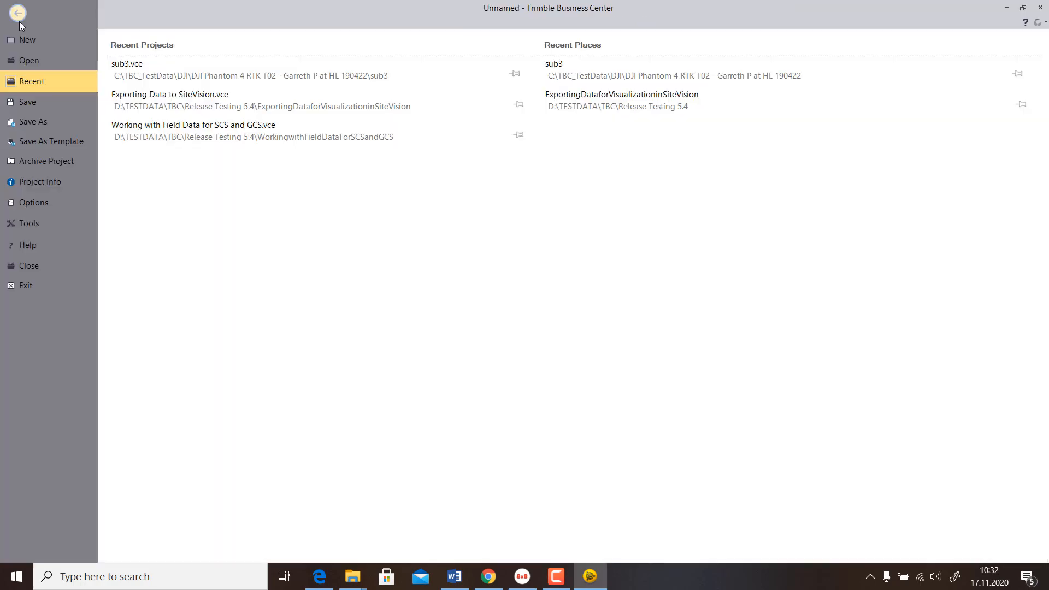
{"action": "left_click", "coordinate": [27, 120]}
{"action": "double_click", "coordinate": [218, 126]}
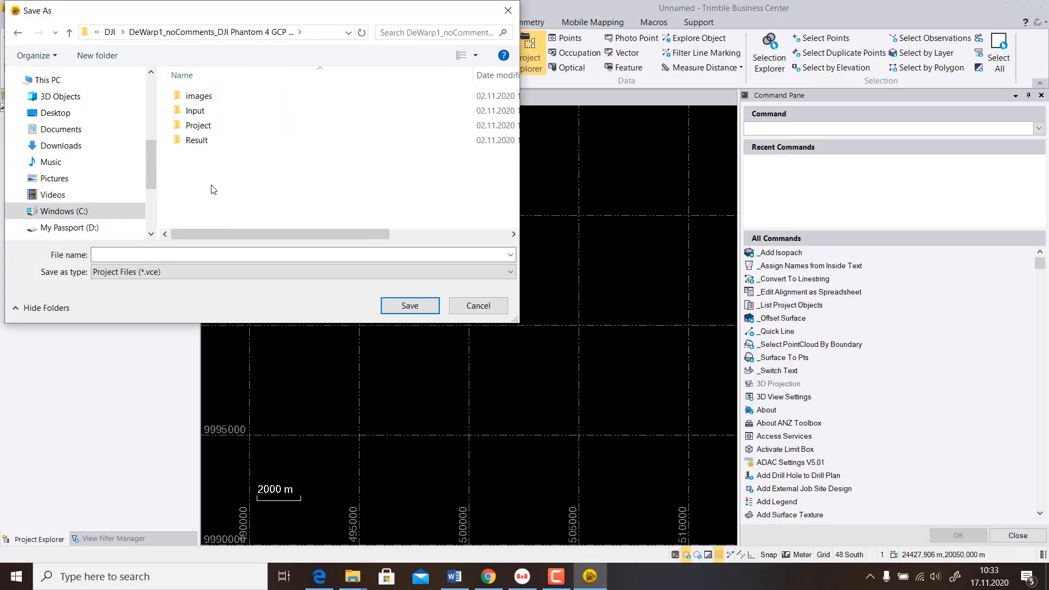
{"action": "double_click", "coordinate": [196, 125]}
{"action": "type", "text": "demo"}
{"action": "left_click", "coordinate": [409, 305]}
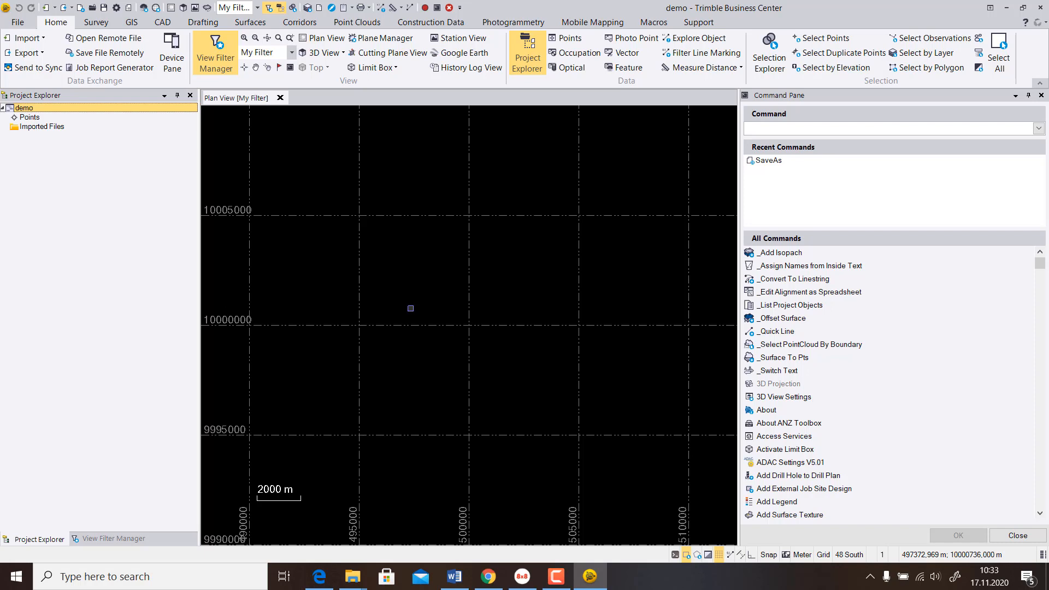
Step: Send the project's flight mission to UASMaster using version UASMaster 10.1
{"action": "left_click", "coordinate": [507, 22]}
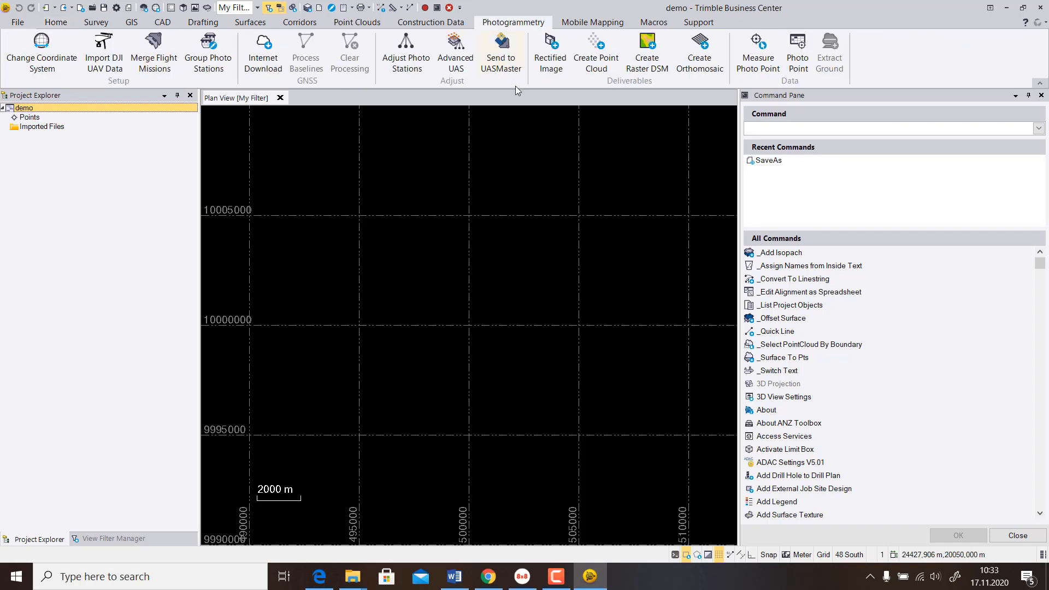
{"action": "left_click", "coordinate": [505, 59]}
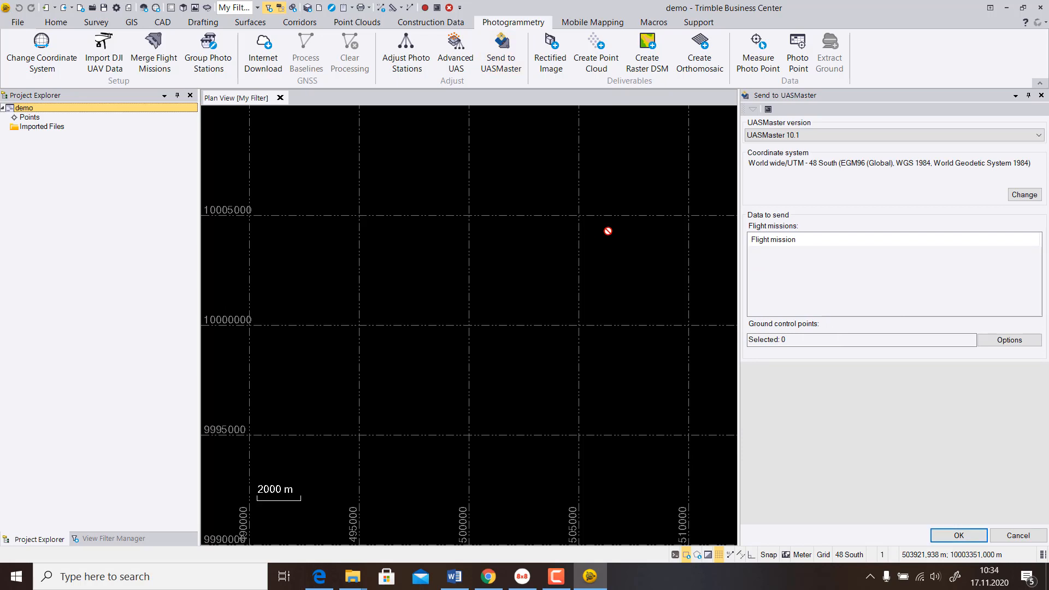
{"action": "left_click", "coordinate": [1038, 136]}
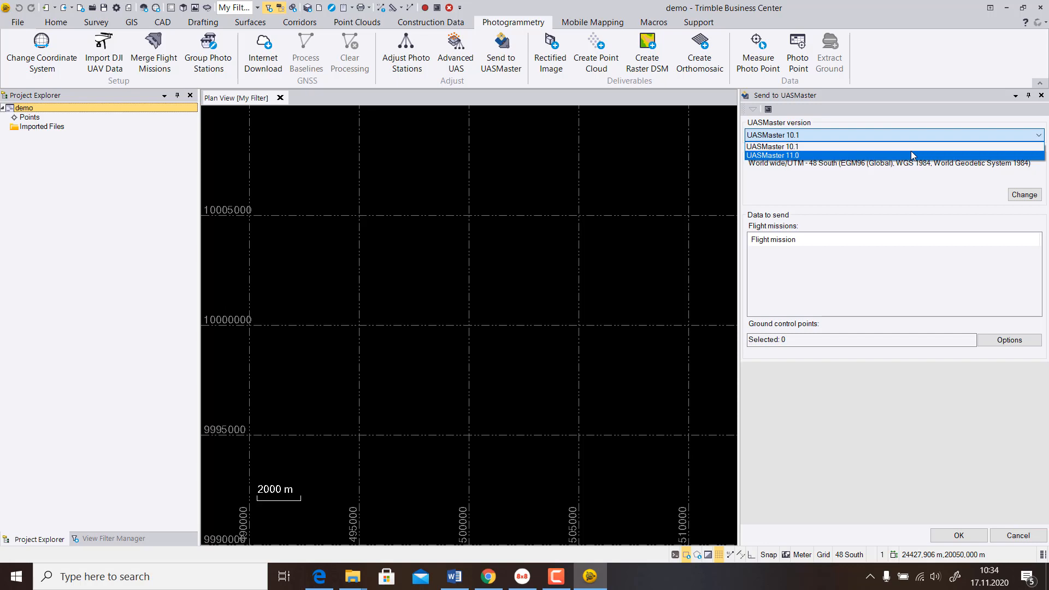
{"action": "left_click", "coordinate": [903, 146]}
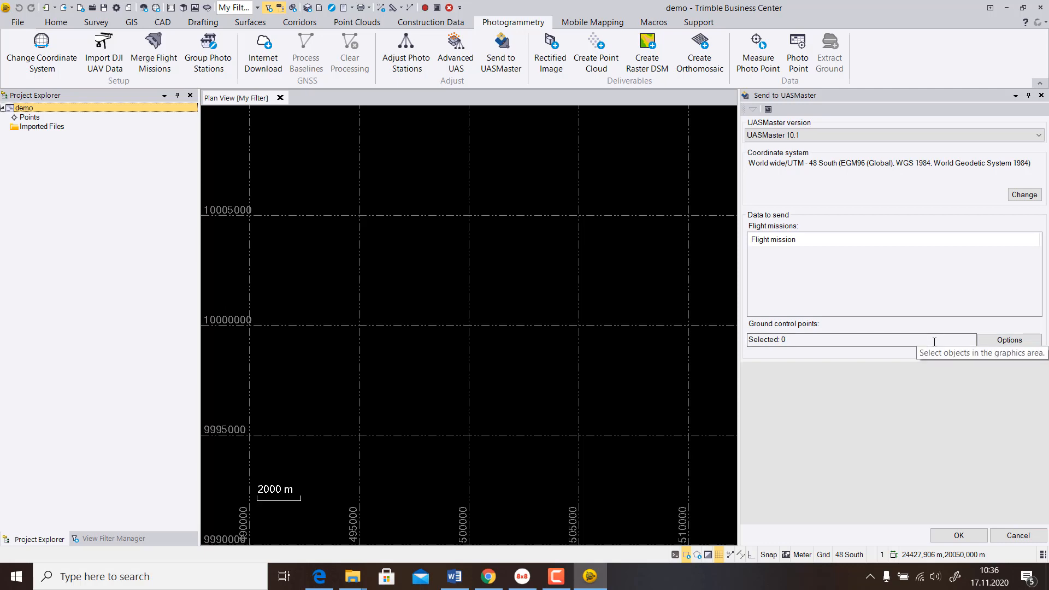
{"action": "left_click", "coordinate": [949, 534]}
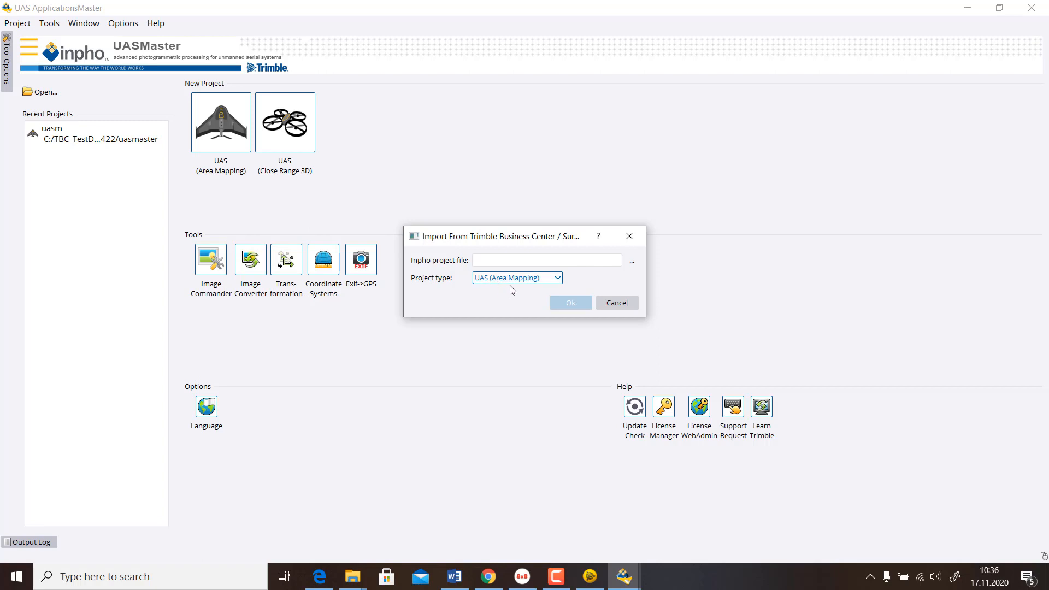
Step: Import the sent data as a UAS (Area Mapping) project saved as demo_uasmaster in the dataset's Project folder
{"action": "left_click", "coordinate": [632, 262]}
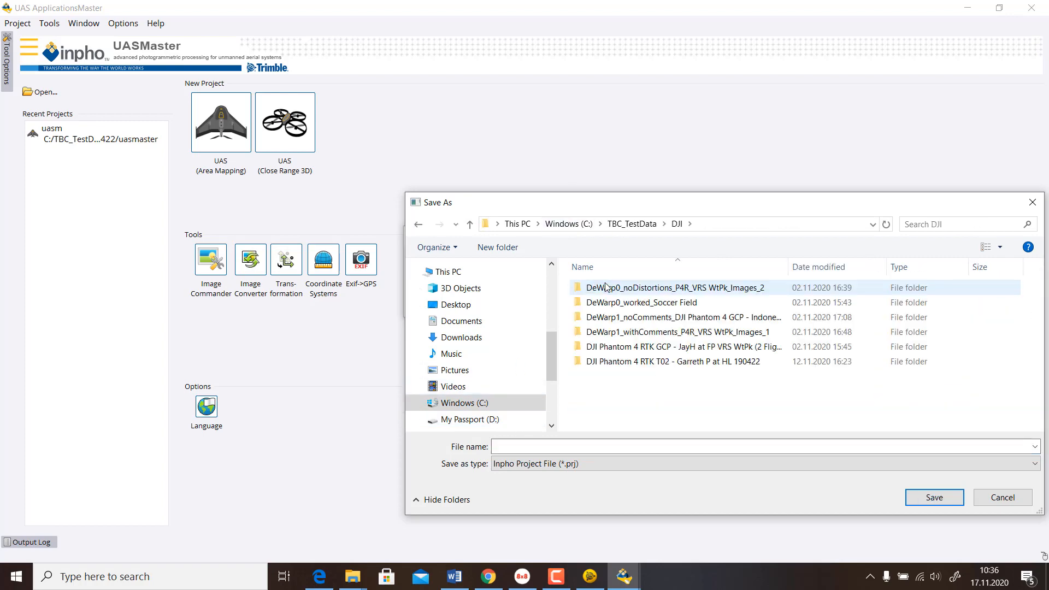
{"action": "double_click", "coordinate": [606, 319]}
{"action": "double_click", "coordinate": [601, 319]}
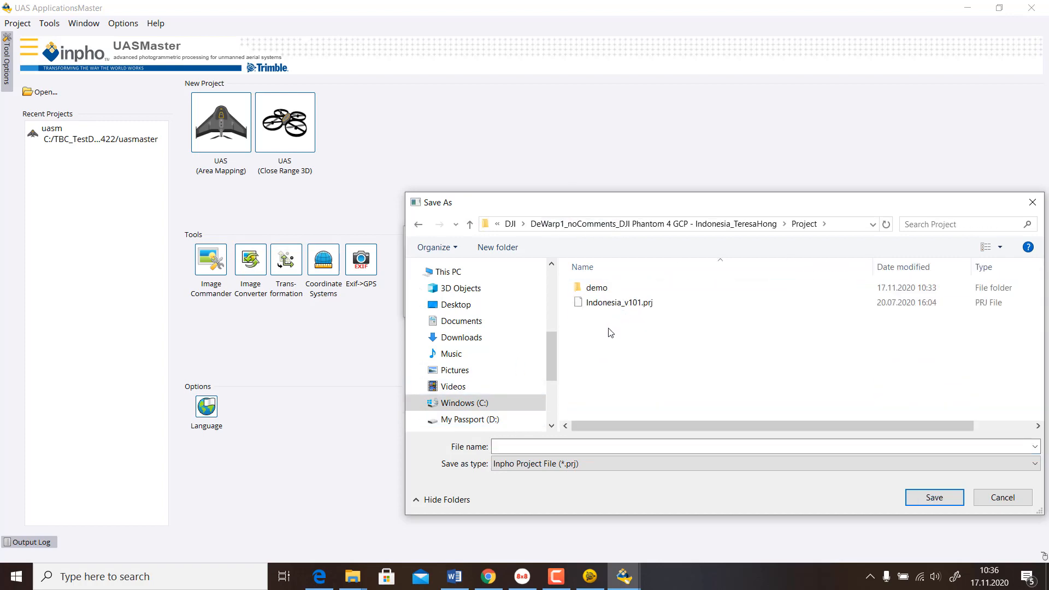
{"action": "type", "text": "demo_uasmaster"}
{"action": "key", "text": "Return"}
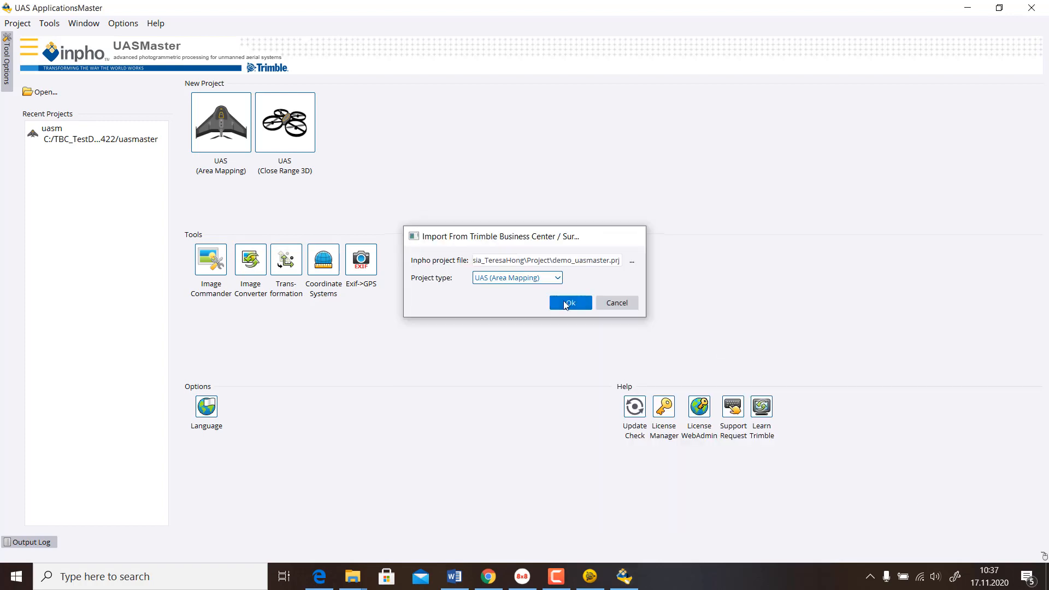
{"action": "left_click", "coordinate": [571, 302]}
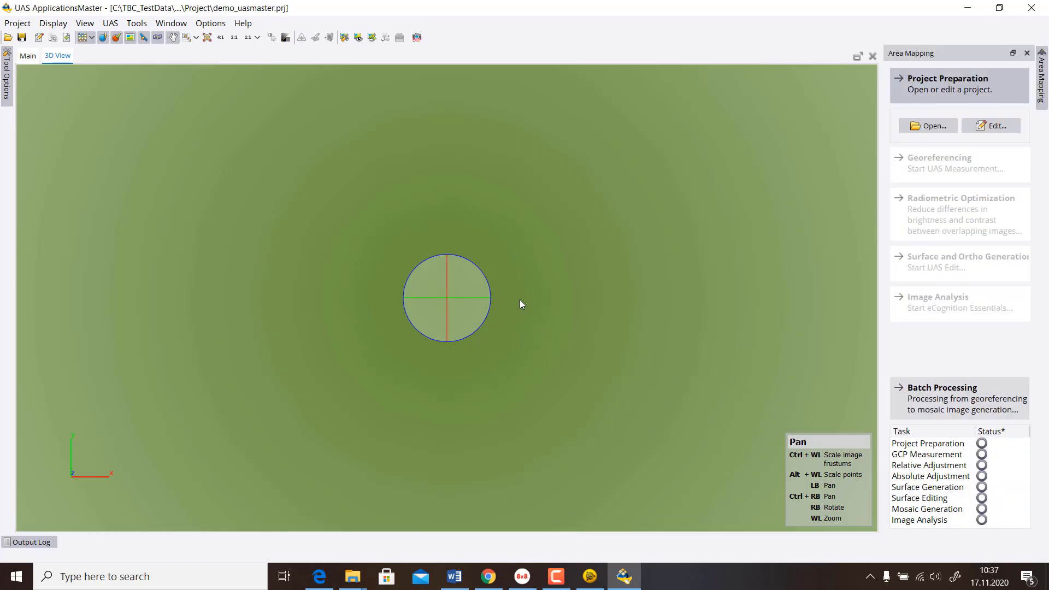
Step: Import the drone images as frame photos and the object points in World wide/UTM zone 48 South coordinates into the project
{"action": "left_click", "coordinate": [37, 38]}
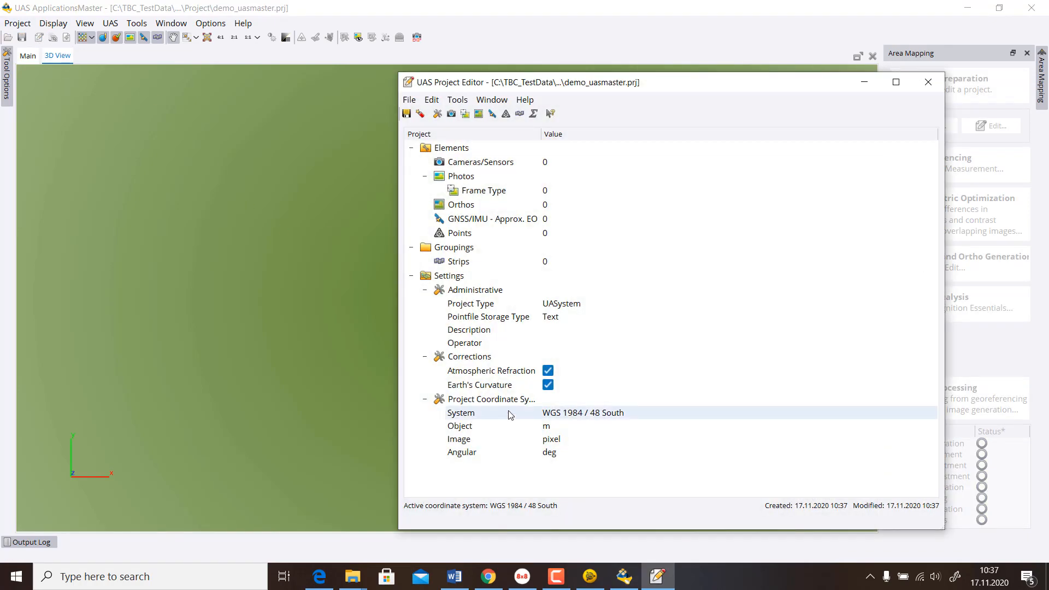
{"action": "mouse_move", "coordinate": [566, 417]}
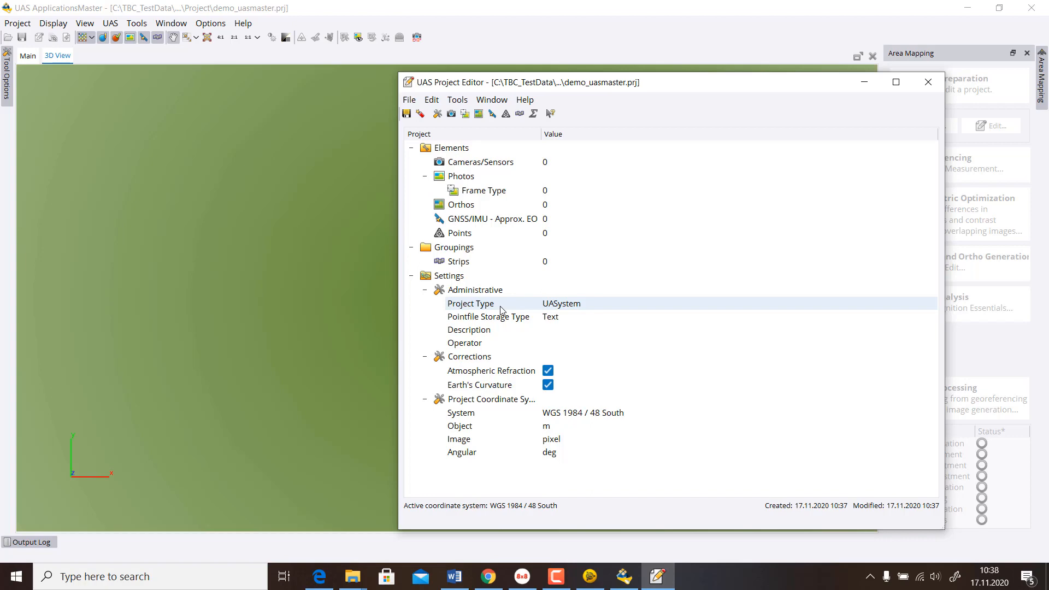
{"action": "double_click", "coordinate": [483, 190]}
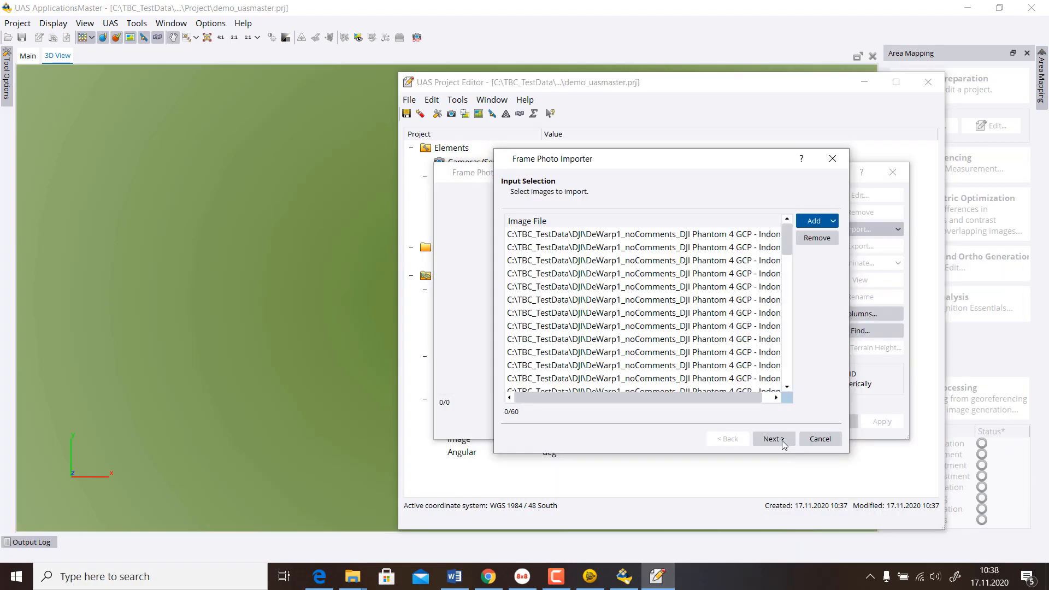
{"action": "left_click", "coordinate": [773, 438]}
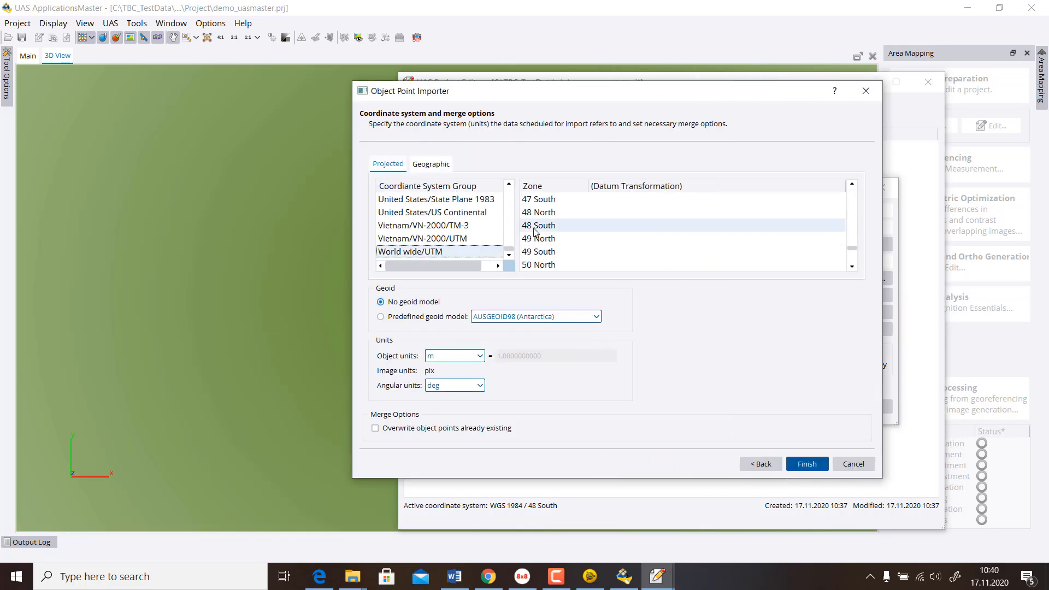
{"action": "left_click", "coordinate": [896, 227]}
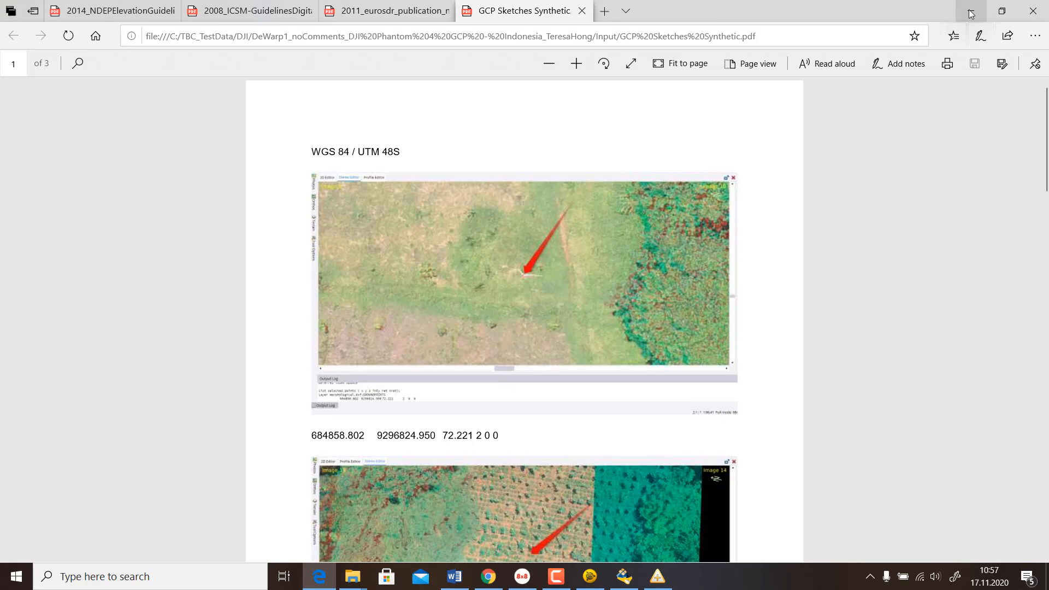
Step: Measure ground control points UL and LR in the aerial images, checking LR's location in the GCP sketches PDF
{"action": "left_click", "coordinate": [971, 14]}
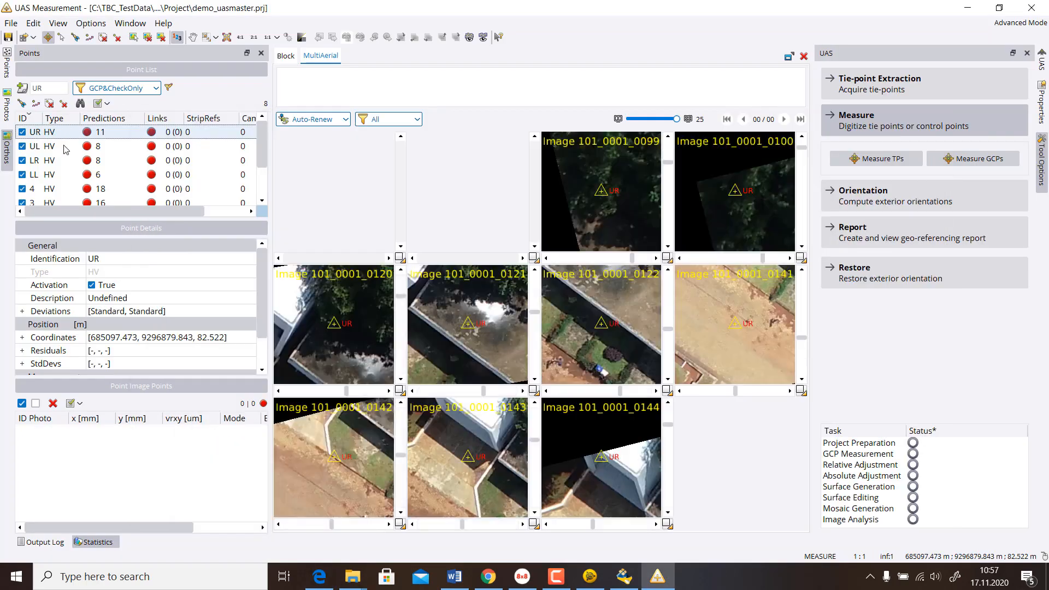
{"action": "left_click", "coordinate": [539, 191]}
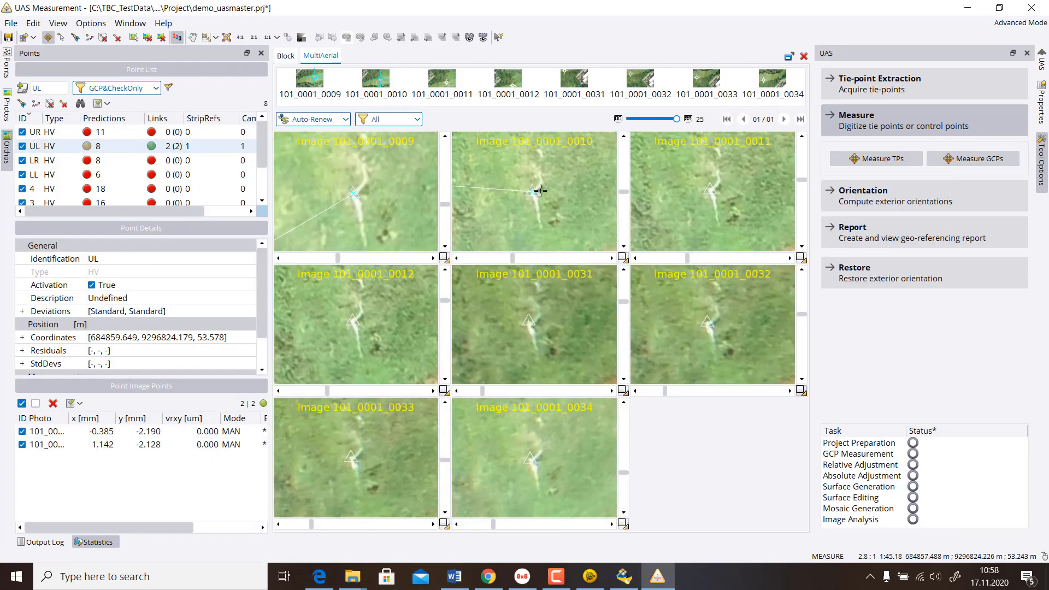
{"action": "left_click", "coordinate": [104, 160]}
{"action": "key", "text": "alt+Tab"}
{"action": "scroll", "coordinate": [501, 282], "scroll_direction": "up", "scroll_amount": 2, "text": "ctrl"}
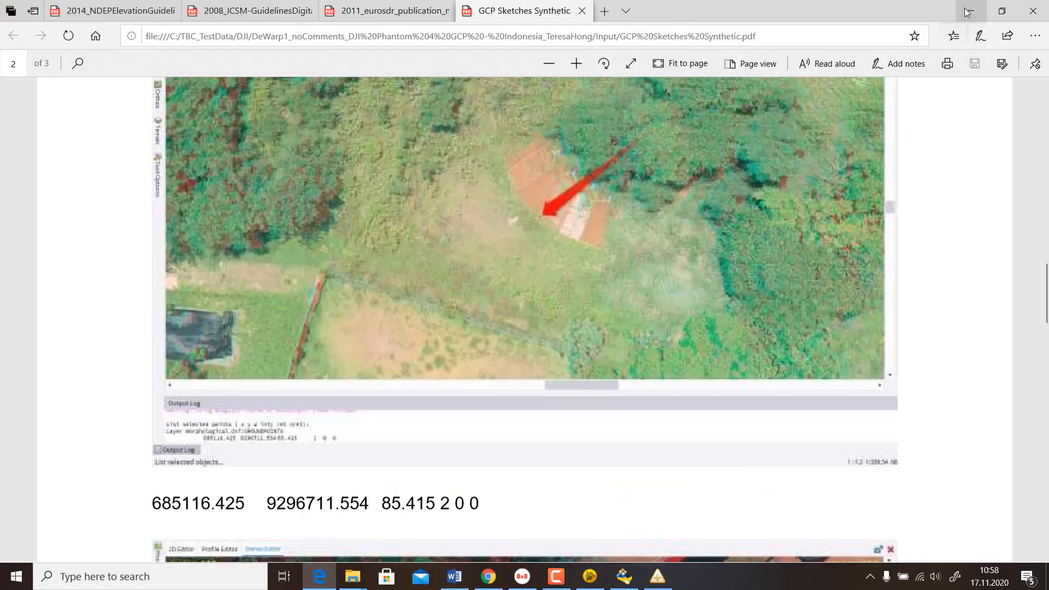
{"action": "key", "text": "alt+Tab"}
{"action": "left_click", "coordinate": [468, 190]}
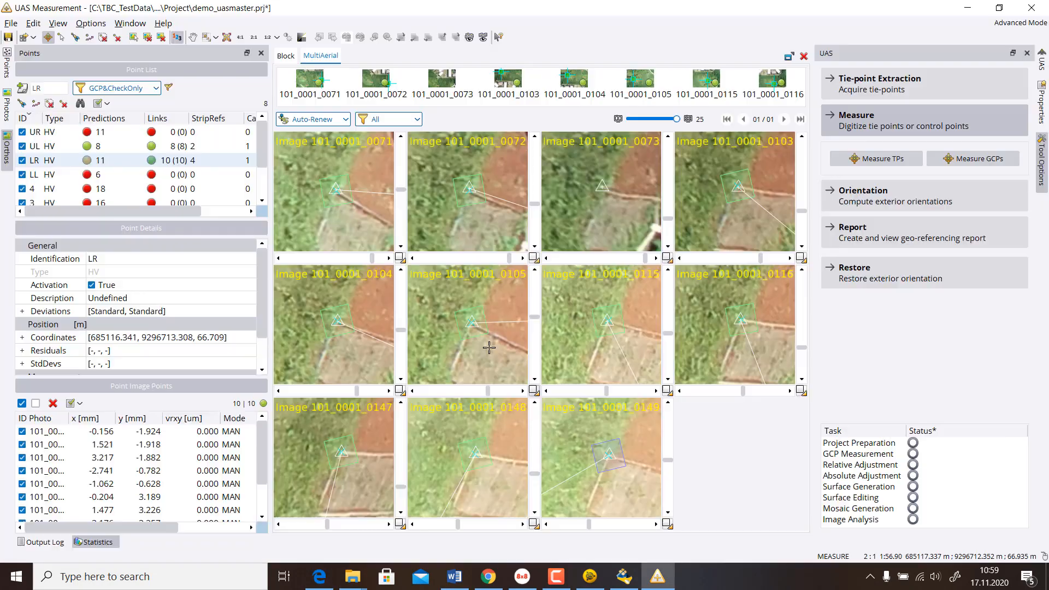
Step: Measure ground control point UR at the white wall's corner in the aerial images that show it
{"action": "left_click", "coordinate": [104, 132]}
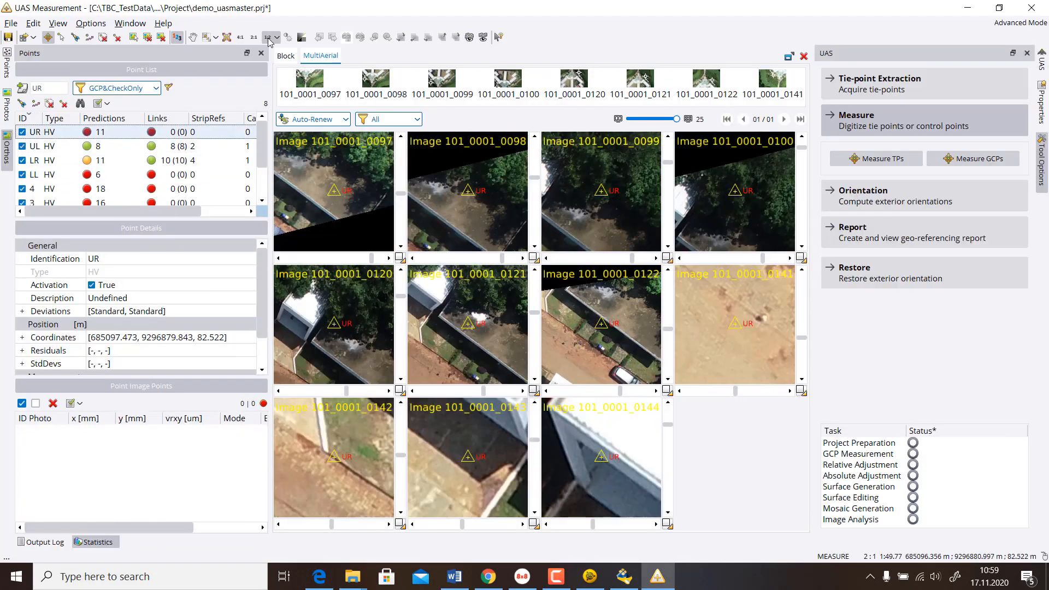
{"action": "left_click", "coordinate": [334, 458]}
{"action": "left_click", "coordinate": [334, 325]}
{"action": "left_click", "coordinate": [465, 328]}
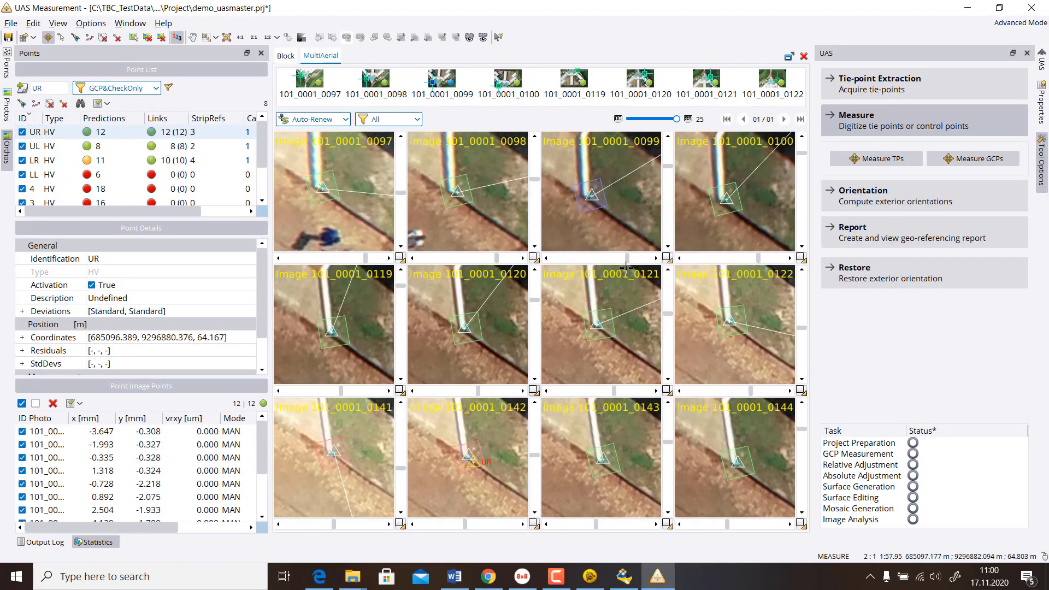
Step: Measure control point 4 at the roof corner in all its predicted images, showing up to 25 image windows
{"action": "left_click", "coordinate": [100, 188]}
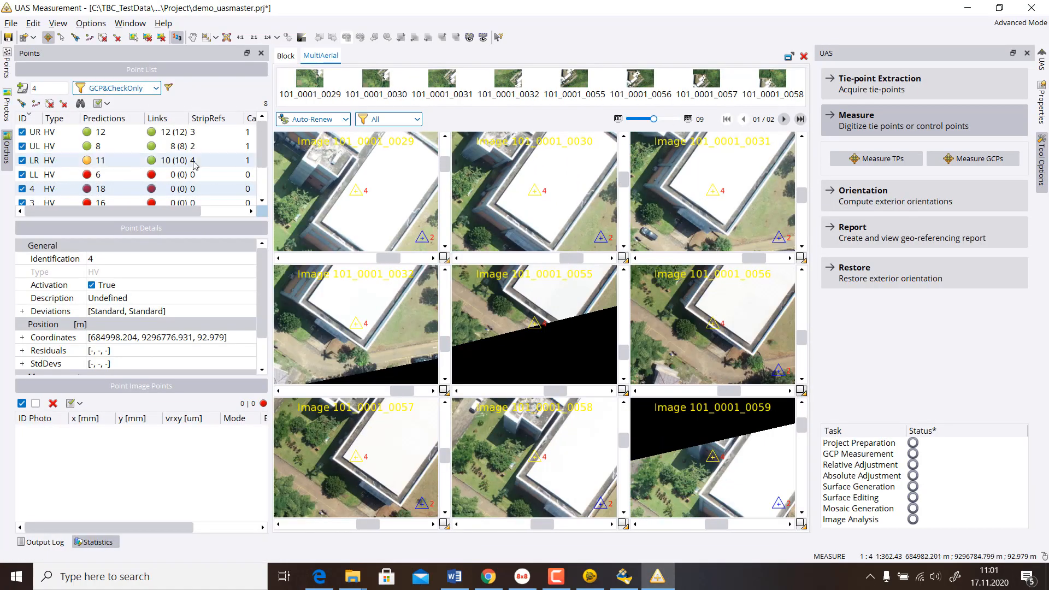
{"action": "scroll", "coordinate": [194, 164], "scroll_direction": "down", "scroll_amount": 1}
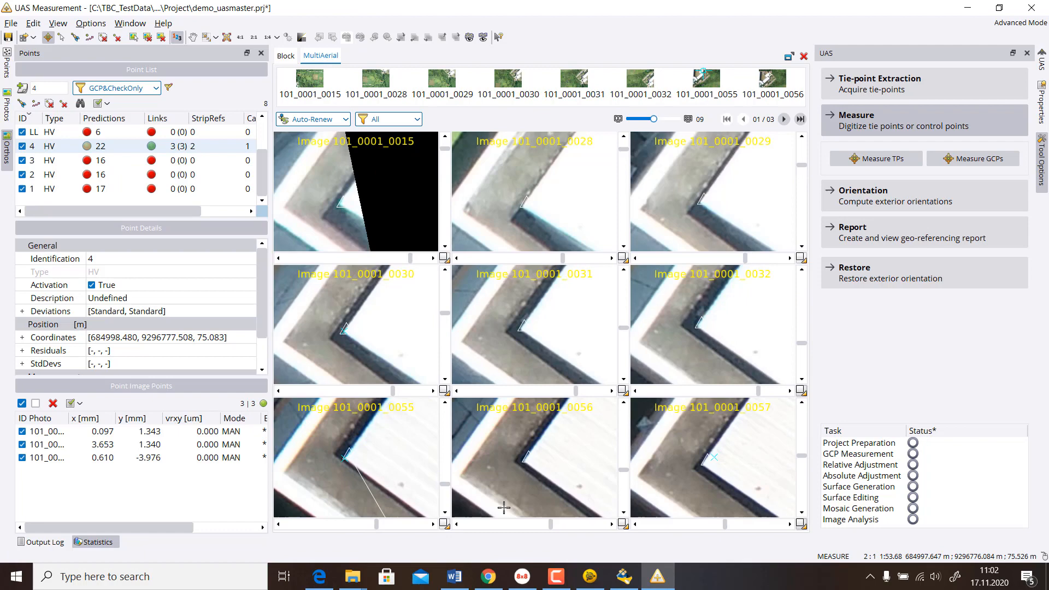
{"action": "left_click", "coordinate": [523, 459]}
{"action": "left_click_drag", "start_coordinate": [653, 119], "coordinate": [677, 119]}
{"action": "right_click", "coordinate": [630, 251]}
{"action": "left_click", "coordinate": [668, 335]}
{"action": "right_click", "coordinate": [425, 404]}
{"action": "left_click", "coordinate": [463, 490]}
{"action": "left_click", "coordinate": [527, 250]}
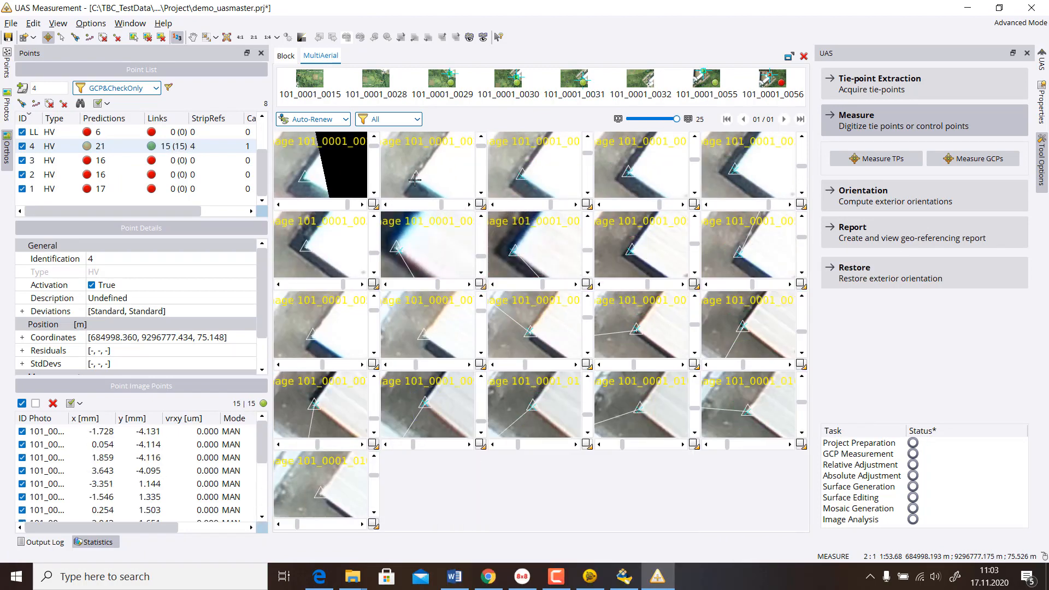
{"action": "left_click", "coordinate": [305, 177]}
Step: Measure control point 3 at the white-roofed building's corner in its predicted aerial images
{"action": "left_click", "coordinate": [113, 160]}
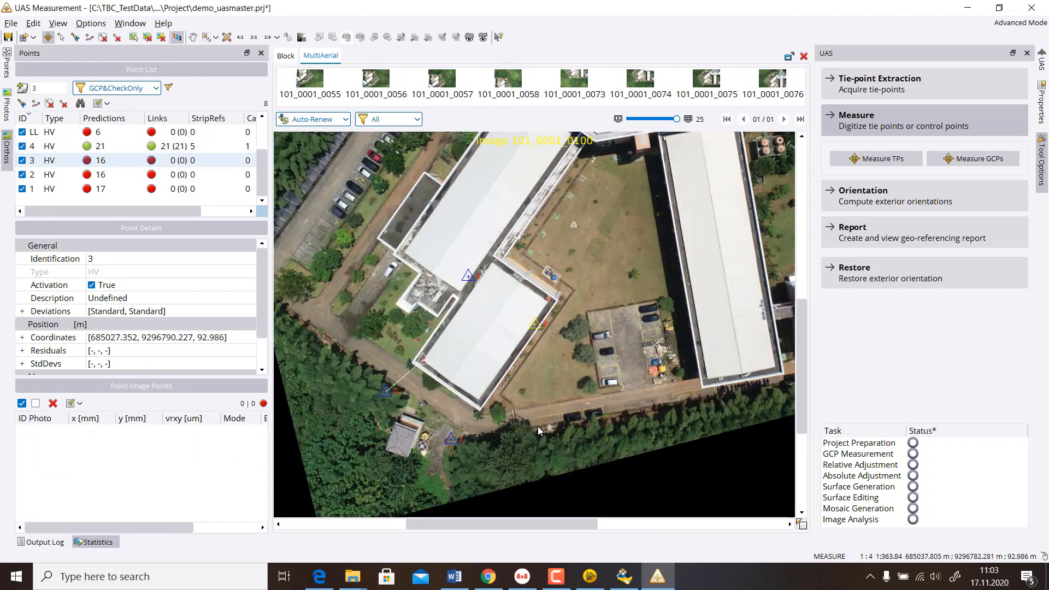
{"action": "left_click", "coordinate": [547, 300]}
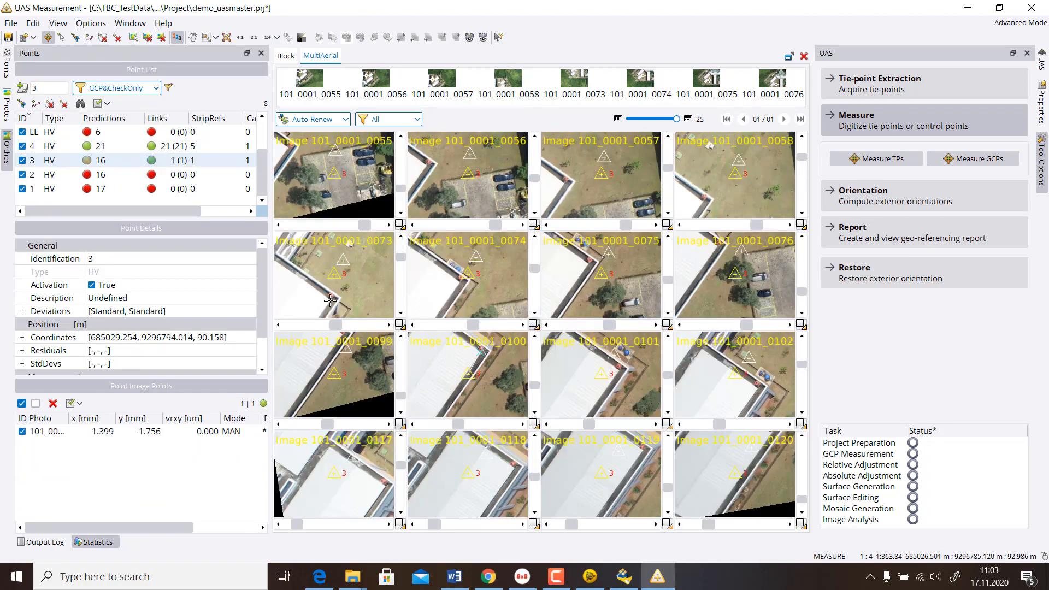
{"action": "left_click", "coordinate": [474, 279]}
{"action": "left_click", "coordinate": [607, 280]}
{"action": "scroll", "coordinate": [607, 280], "scroll_direction": "up", "scroll_amount": 3}
{"action": "left_click", "coordinate": [757, 322]}
{"action": "left_click", "coordinate": [330, 323]}
{"action": "left_click", "coordinate": [758, 245]}
{"action": "right_click", "coordinate": [759, 246]}
{"action": "left_click", "coordinate": [787, 315]}
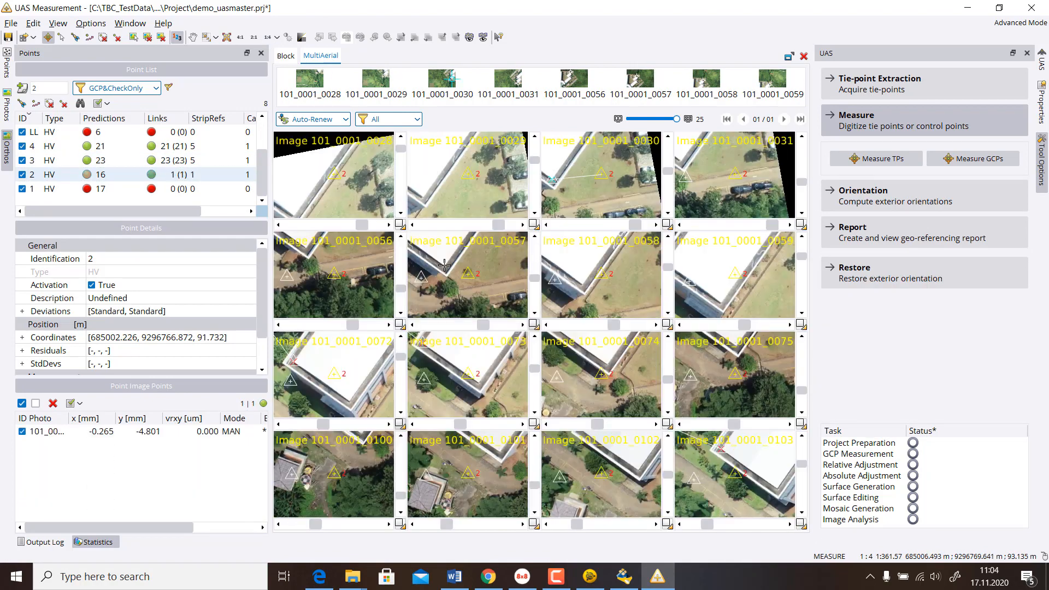
Step: Measure control points 2 and 1 at the building corners in their aerial images and save the project
{"action": "scroll", "coordinate": [383, 256], "scroll_direction": "up", "scroll_amount": 3}
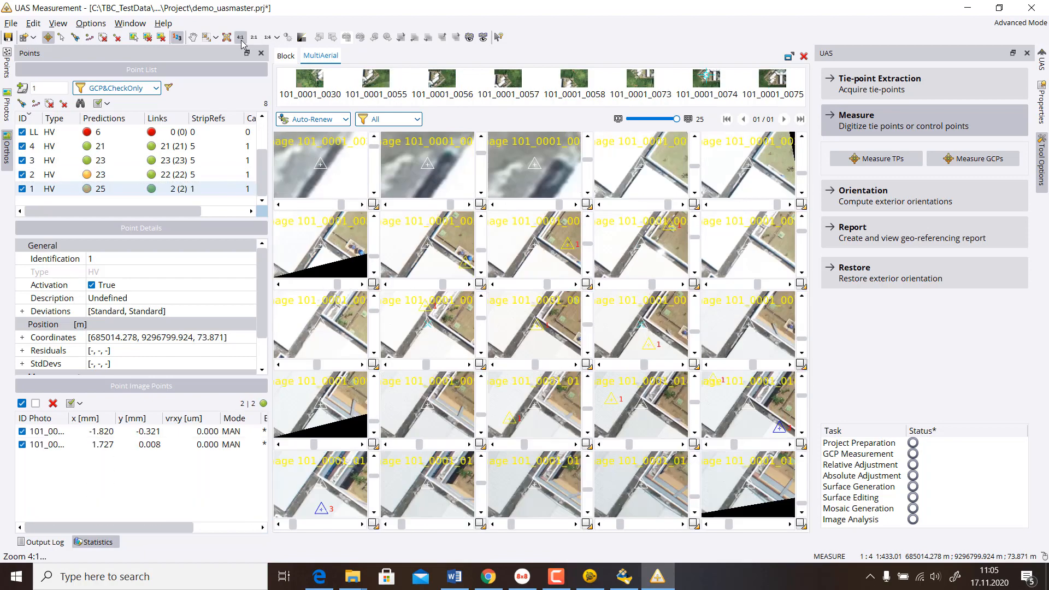
{"action": "left_click", "coordinate": [240, 37]}
{"action": "left_click", "coordinate": [649, 332]}
{"action": "left_click", "coordinate": [426, 298]}
{"action": "left_click", "coordinate": [24, 38]}
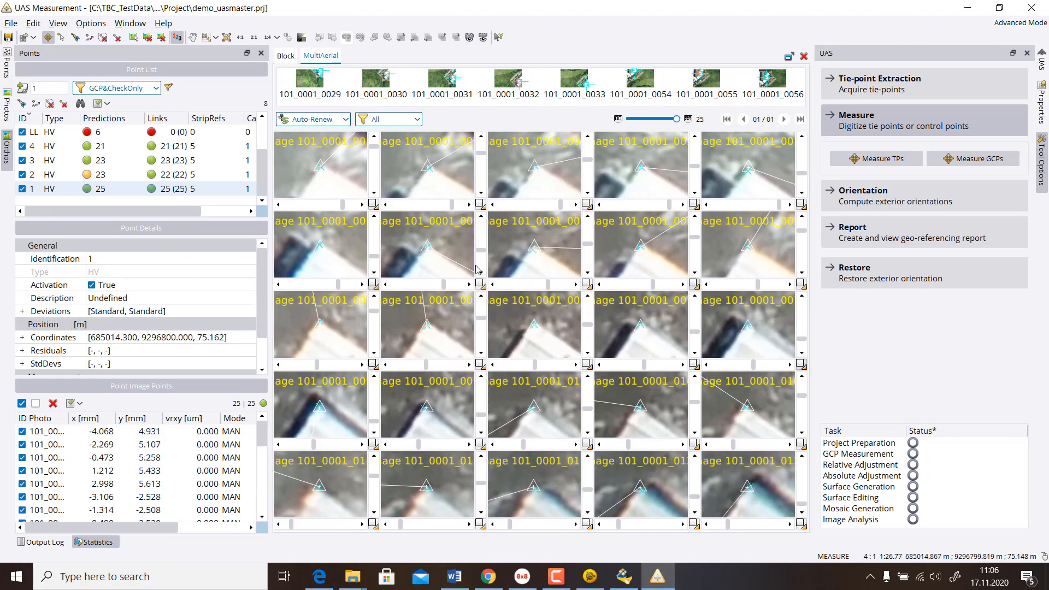
Step: Compute the exterior orientations and open the demo_uasmaster.pdf report
{"action": "left_click", "coordinate": [895, 195]}
{"action": "left_click", "coordinate": [598, 405]}
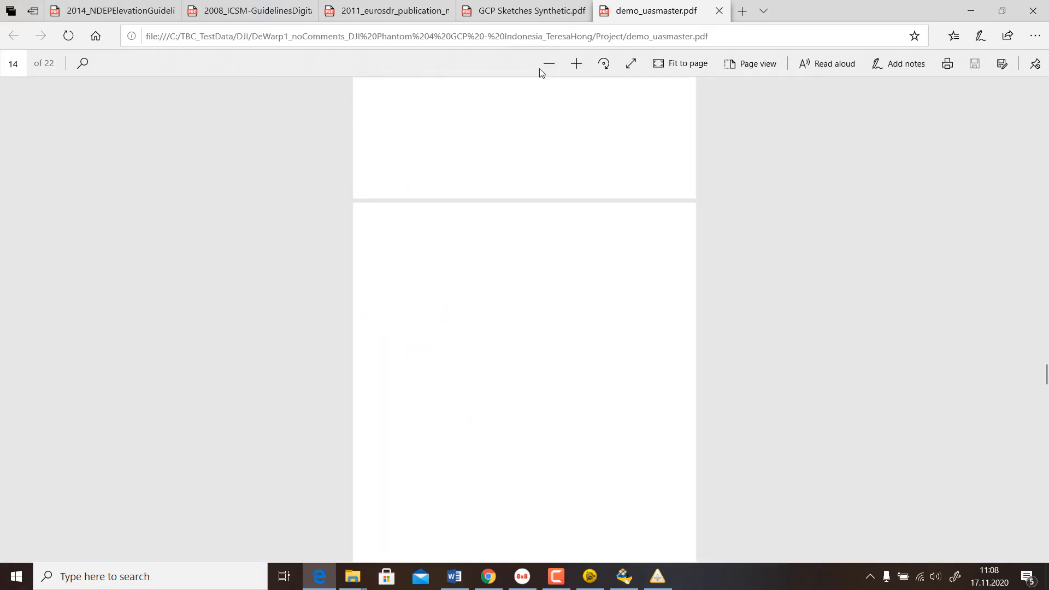
Step: Run the radiometric correction for the project's images in UAS ApplicationsMaster and close its dialog when finished
{"action": "scroll", "coordinate": [851, 303], "scroll_direction": "down", "scroll_amount": 10}
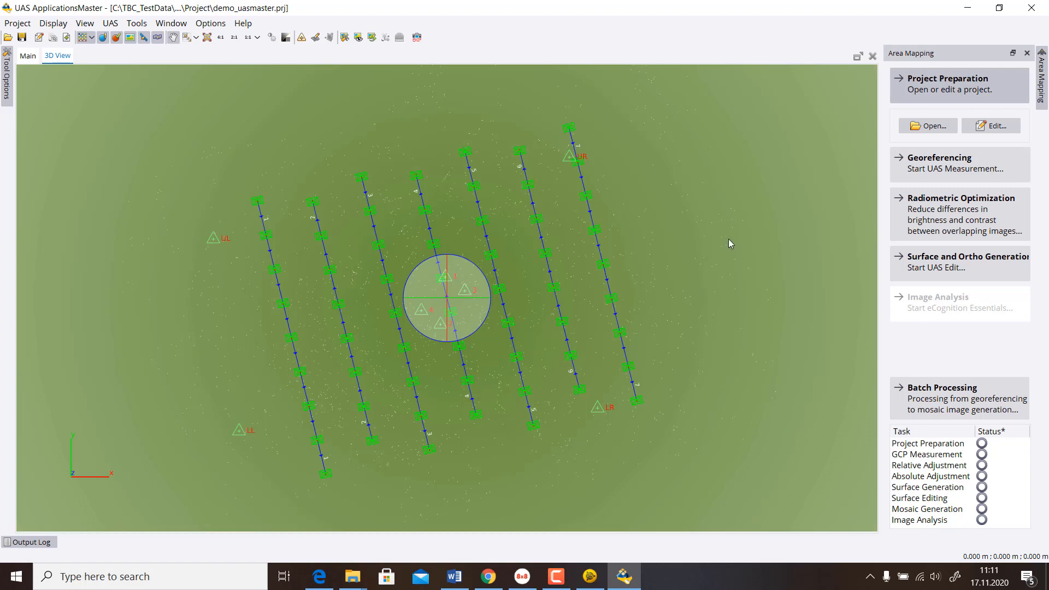
{"action": "left_click", "coordinate": [897, 226]}
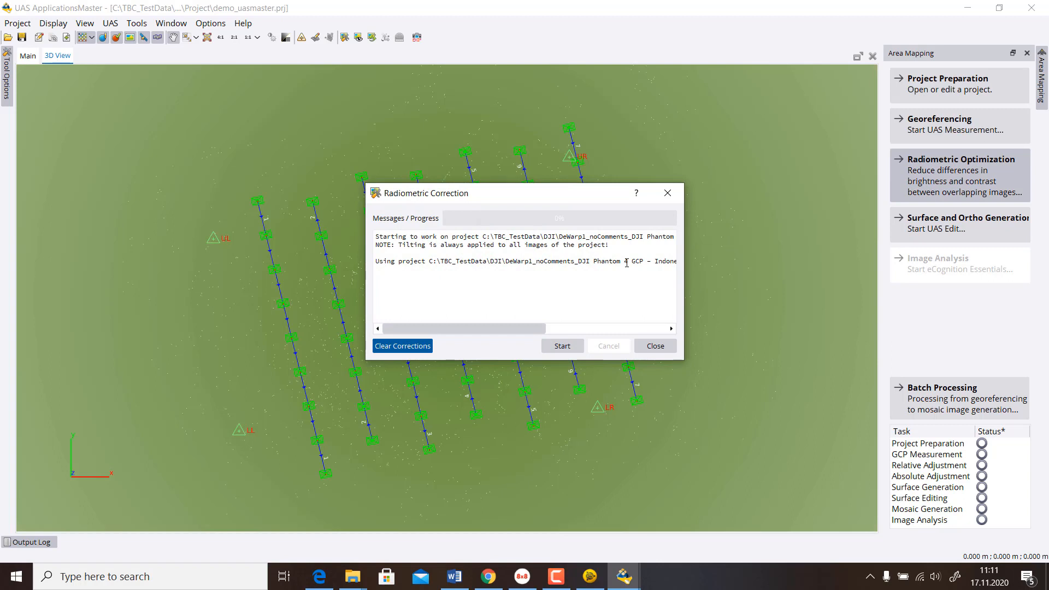
{"action": "left_click", "coordinate": [553, 348]}
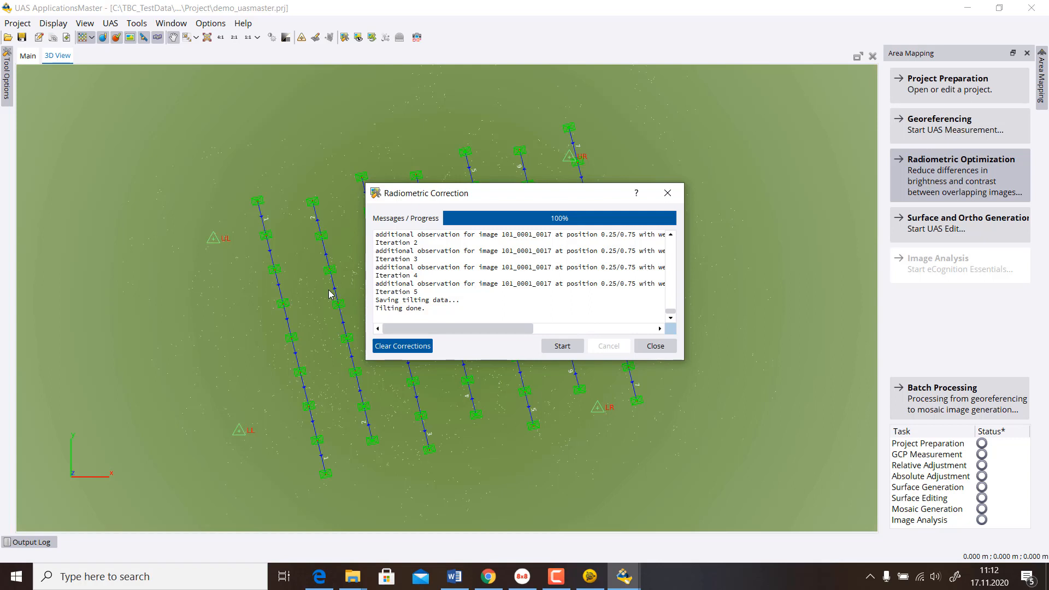
{"action": "left_click", "coordinate": [654, 348]}
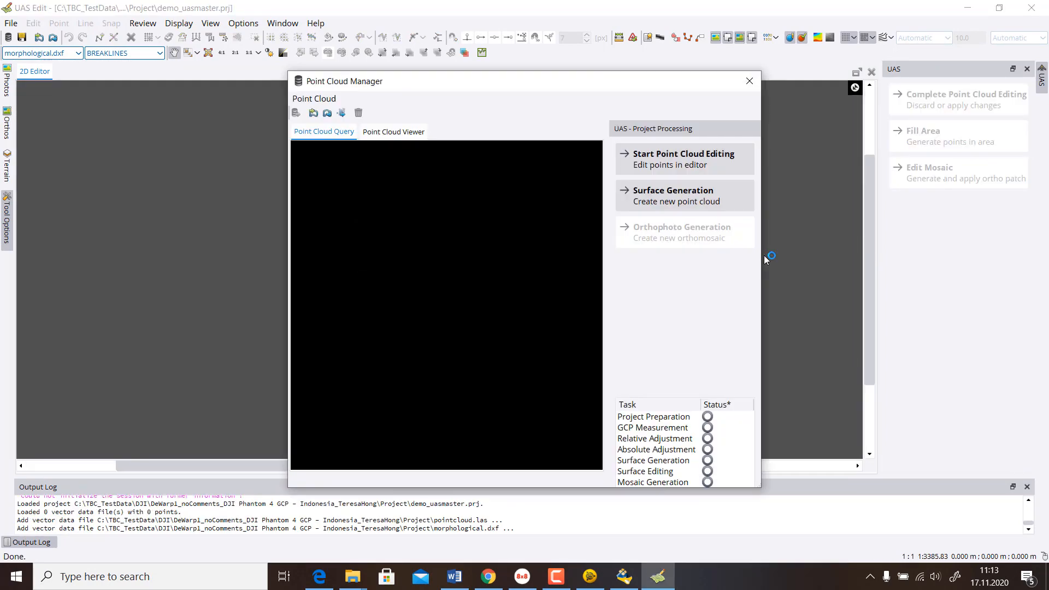
Step: Open the surface generation parameters in UAS Edit's Point Cloud Manager and review the available model types
{"action": "left_click", "coordinate": [658, 207]}
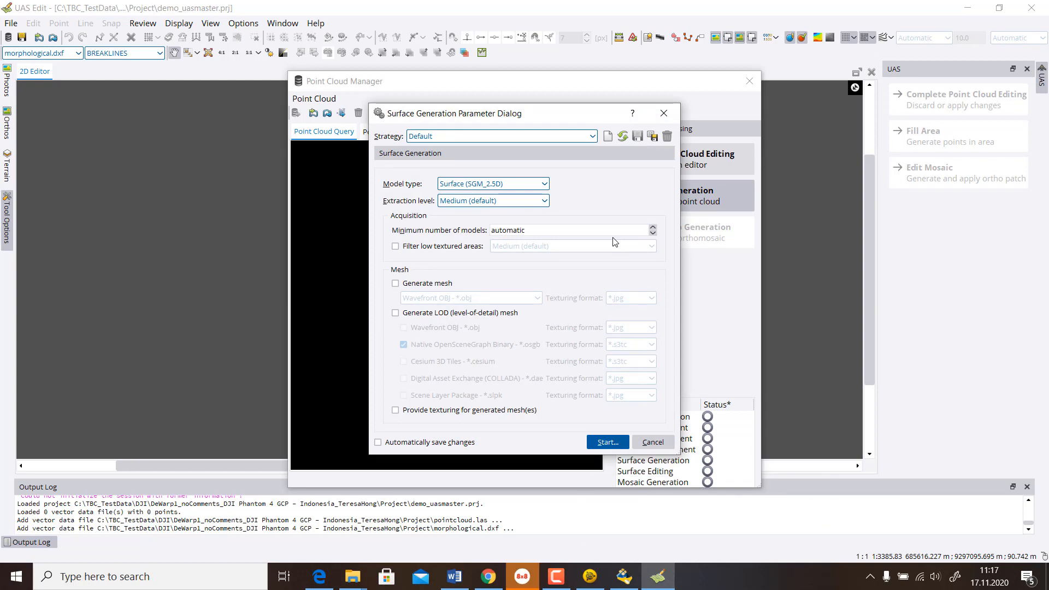
{"action": "left_click", "coordinate": [542, 185]}
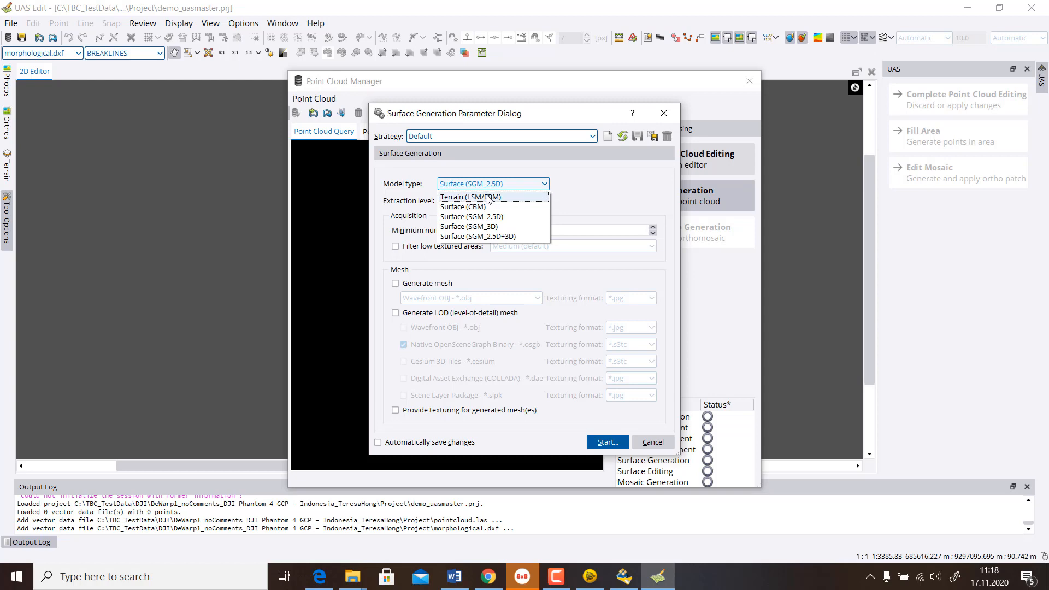
{"action": "left_click", "coordinate": [590, 198]}
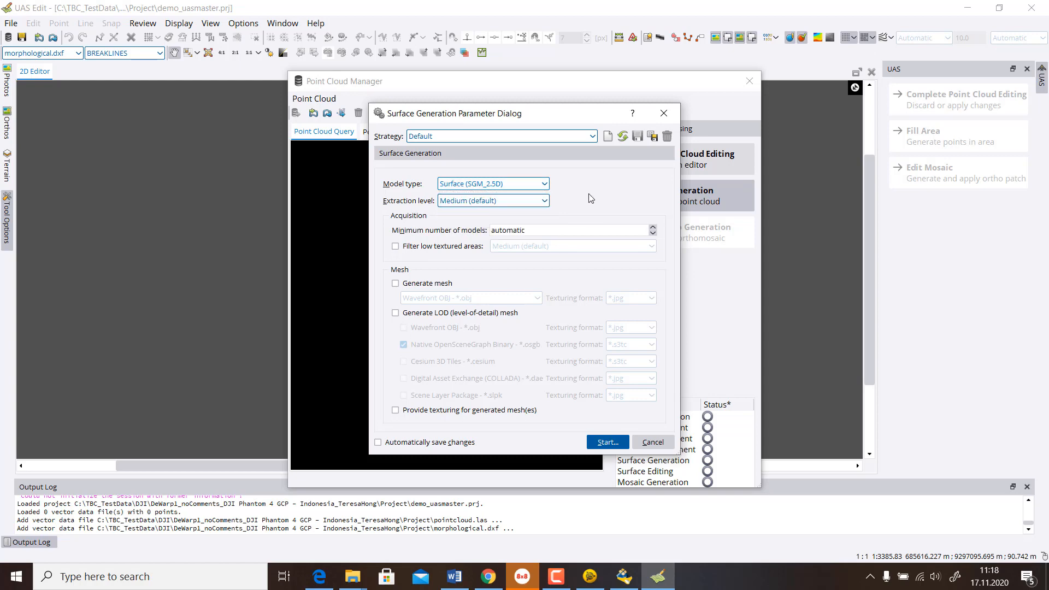
Step: Switch to the UASMaster reference manual and examine the Point Cloud Manager, Surface Generation Parameters and Terrain (LSM/FBM) sections
{"action": "key", "text": "alt+Tab"}
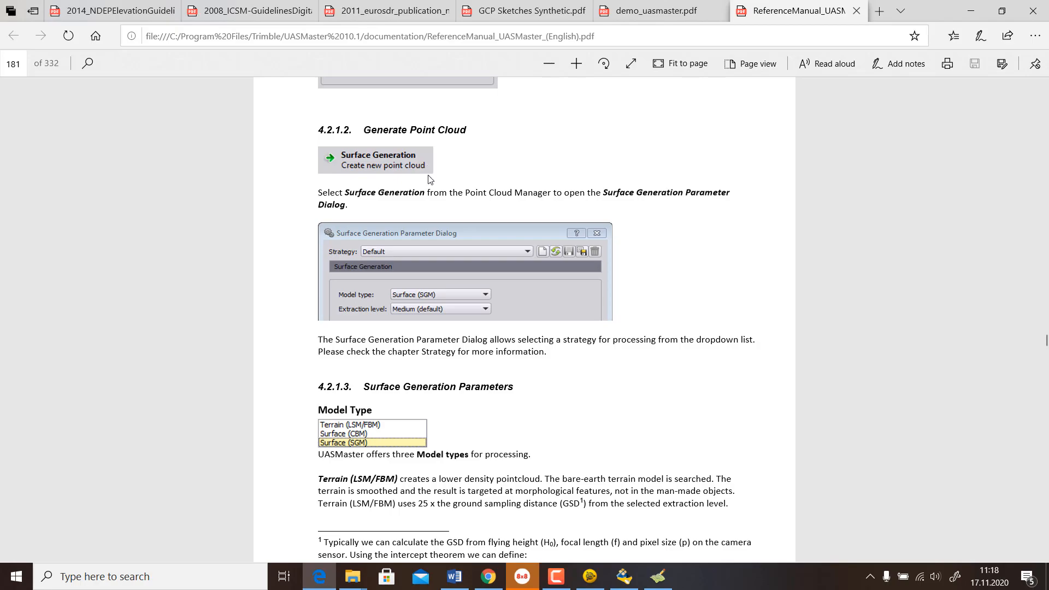
{"action": "scroll", "coordinate": [431, 191], "scroll_direction": "up", "scroll_amount": 10}
{"action": "scroll", "coordinate": [431, 194], "scroll_direction": "up", "scroll_amount": 15}
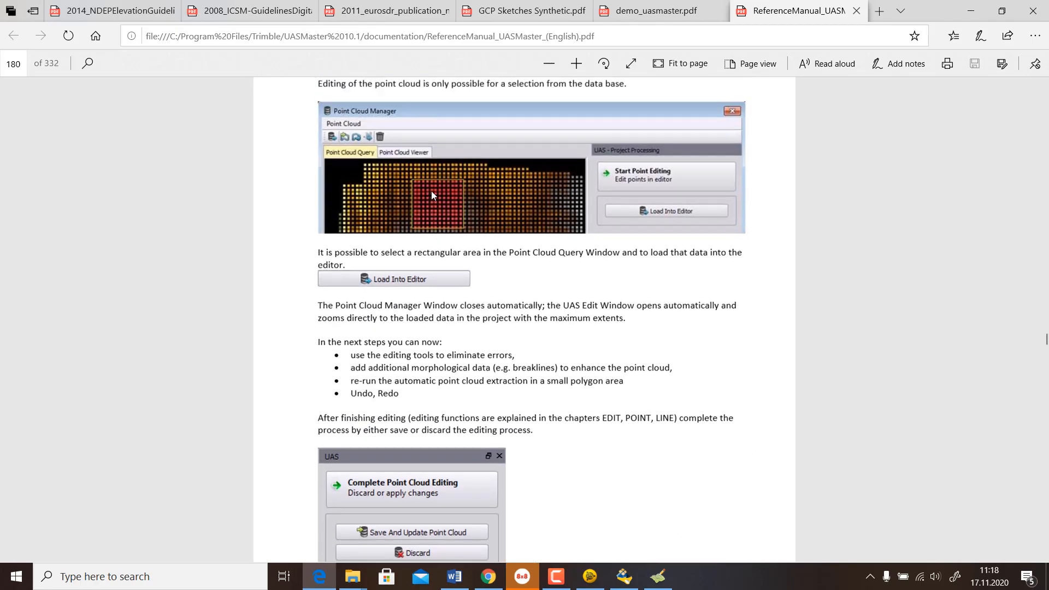
{"action": "scroll", "coordinate": [431, 194], "scroll_direction": "up", "scroll_amount": 12}
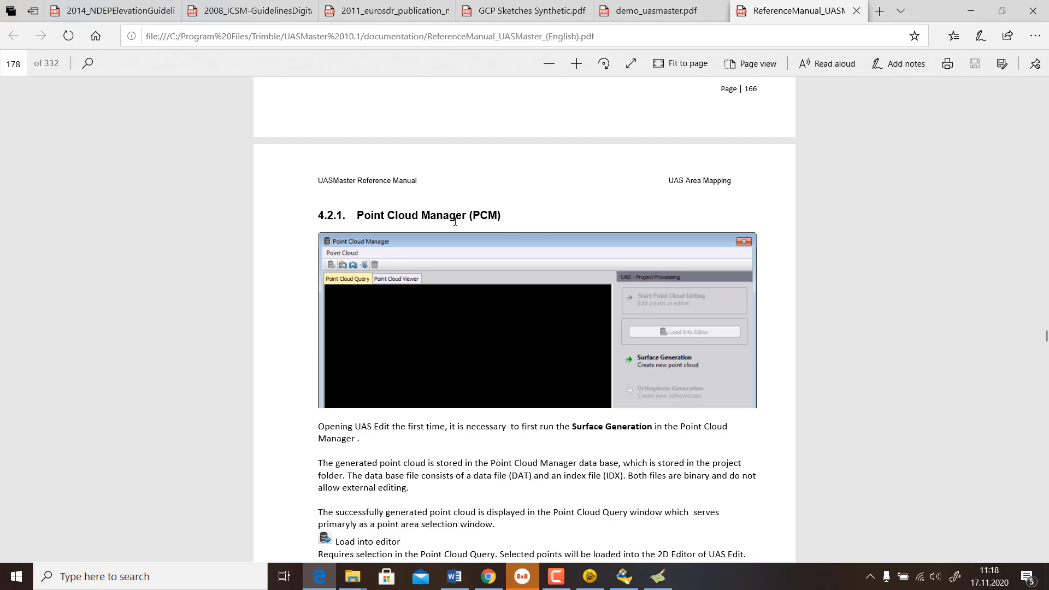
{"action": "scroll", "coordinate": [455, 221], "scroll_direction": "down", "scroll_amount": 20}
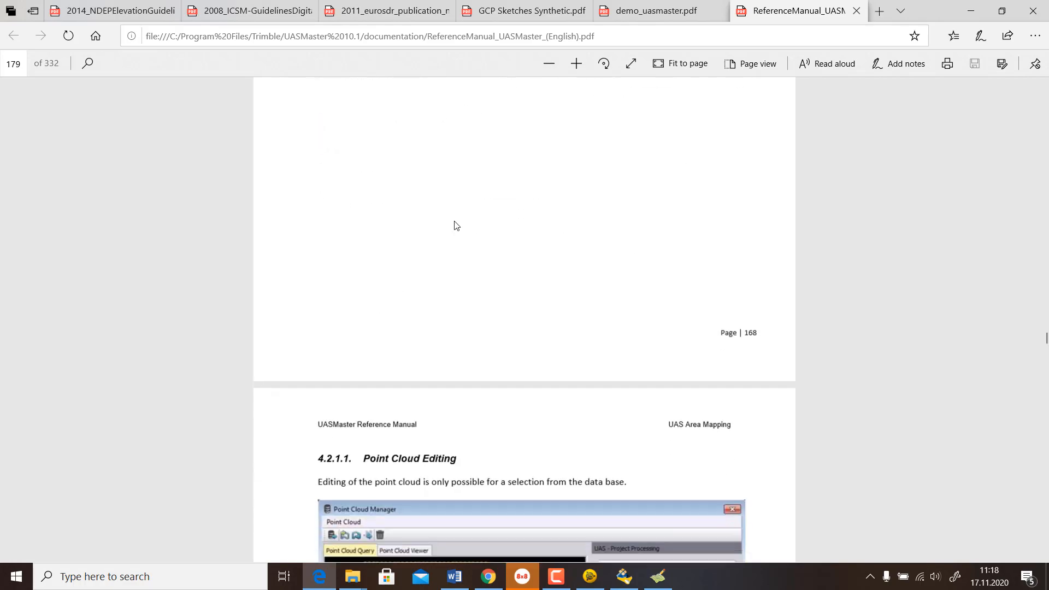
{"action": "scroll", "coordinate": [424, 208], "scroll_direction": "down", "scroll_amount": 15}
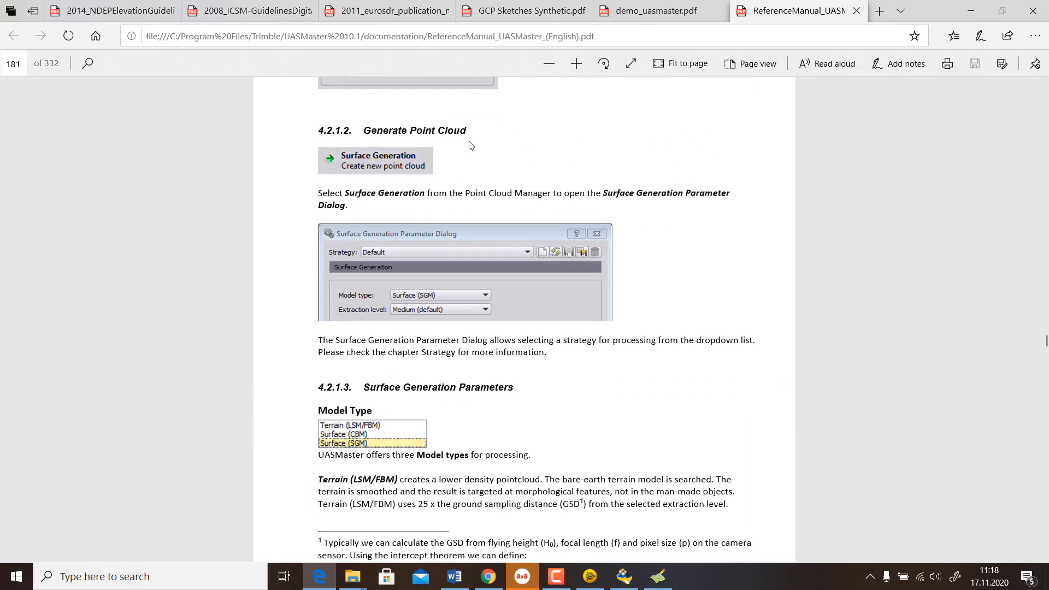
{"action": "scroll", "coordinate": [490, 199], "scroll_direction": "down", "scroll_amount": 1}
{"action": "scroll", "coordinate": [489, 198], "scroll_direction": "down", "scroll_amount": 6}
{"action": "scroll", "coordinate": [383, 191], "scroll_direction": "up", "scroll_amount": 2}
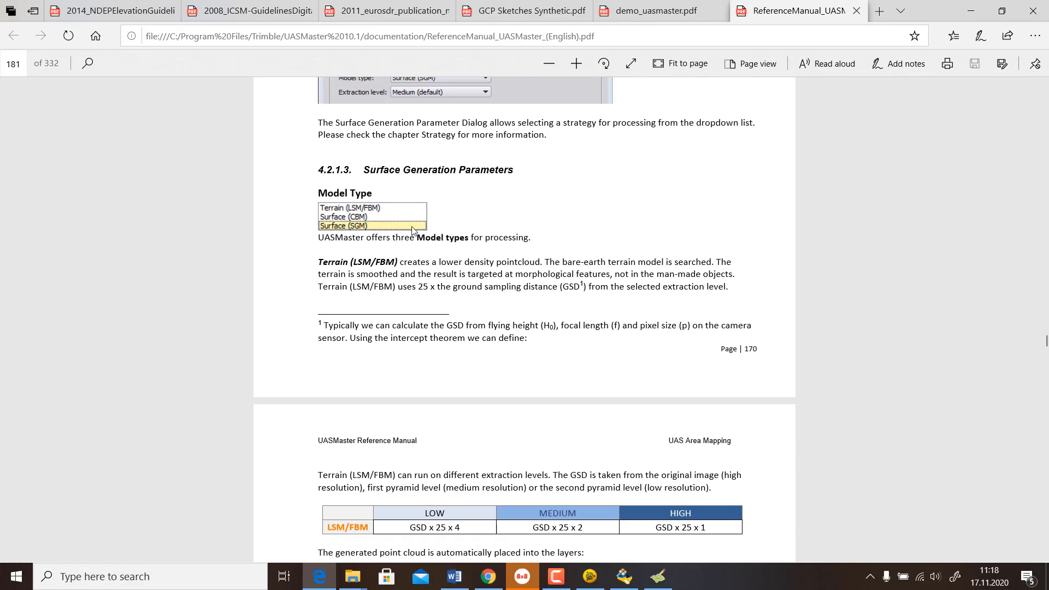
{"action": "scroll", "coordinate": [361, 222], "scroll_direction": "down", "scroll_amount": 4}
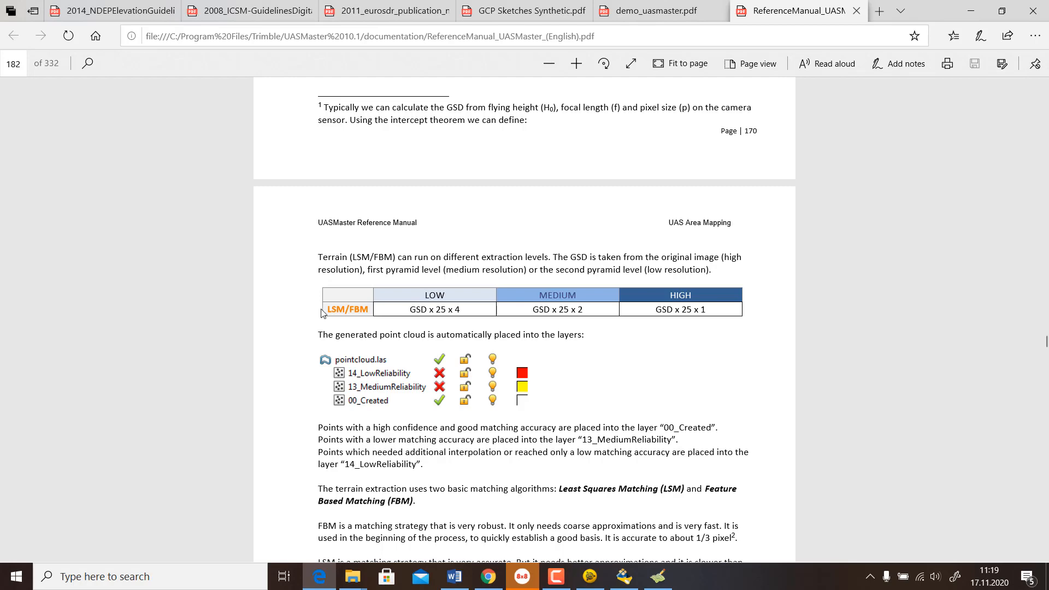
{"action": "key", "text": "alt+Tab"}
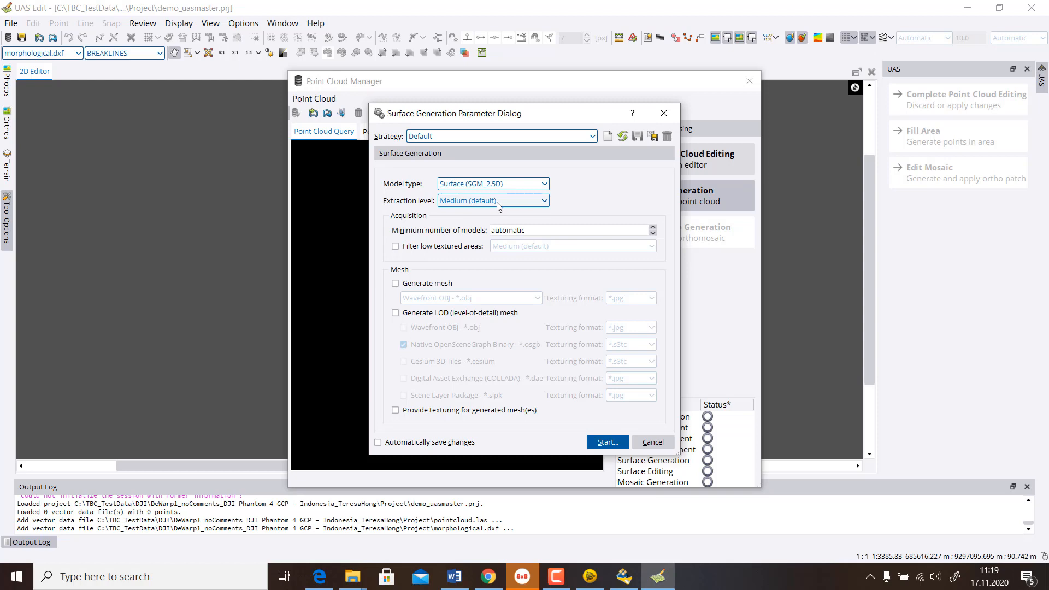
Step: Review the extraction level options offered for the Surface (SGM_2.5D) model type
{"action": "left_click", "coordinate": [500, 202]}
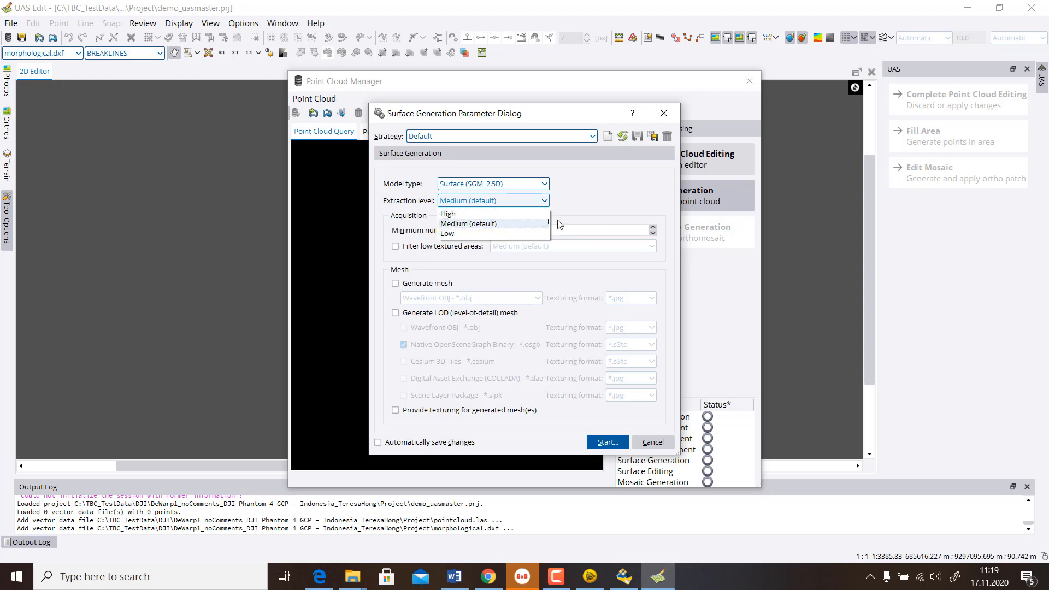
{"action": "left_click", "coordinate": [577, 208]}
{"action": "key", "text": "alt+Tab"}
{"action": "key", "text": "alt+Tab"}
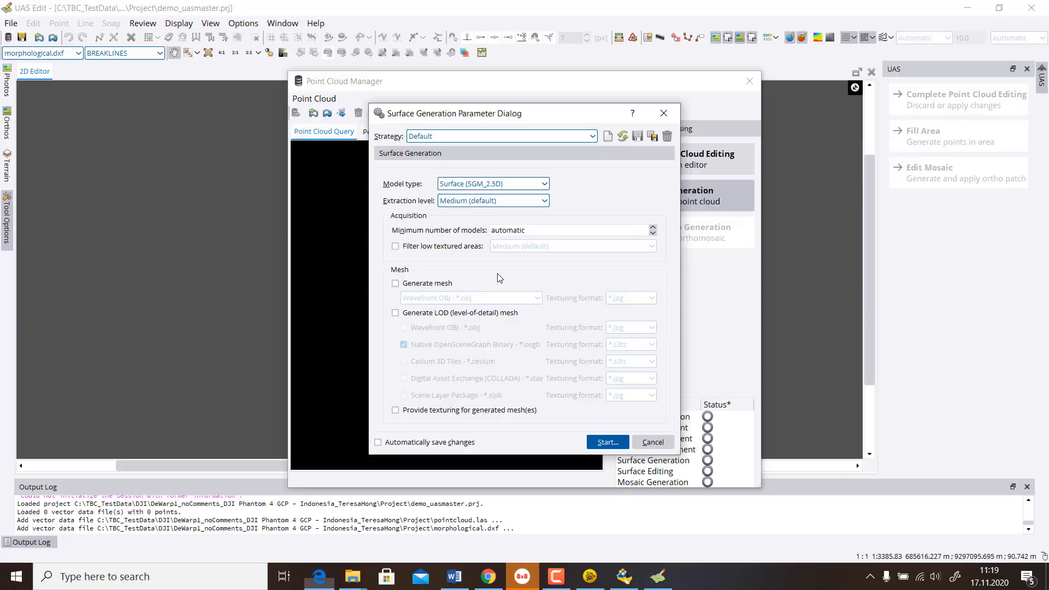
Step: Set the model type to Terrain (LSM/FBM) and compare its extraction levels with the reference manual's LSM/FBM table
{"action": "left_click", "coordinate": [498, 184]}
{"action": "left_click", "coordinate": [471, 198]}
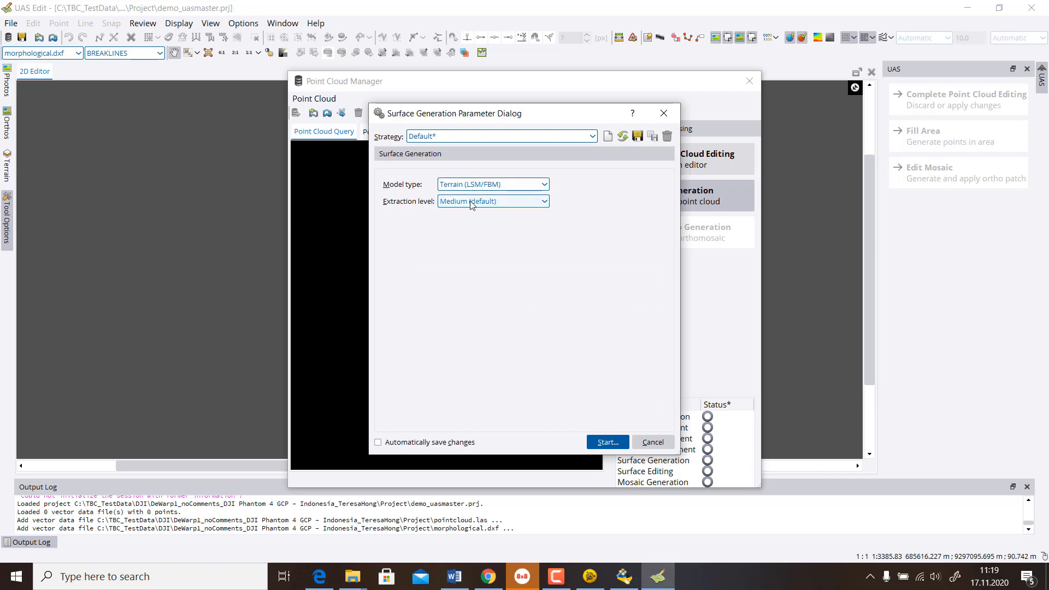
{"action": "left_click", "coordinate": [476, 202]}
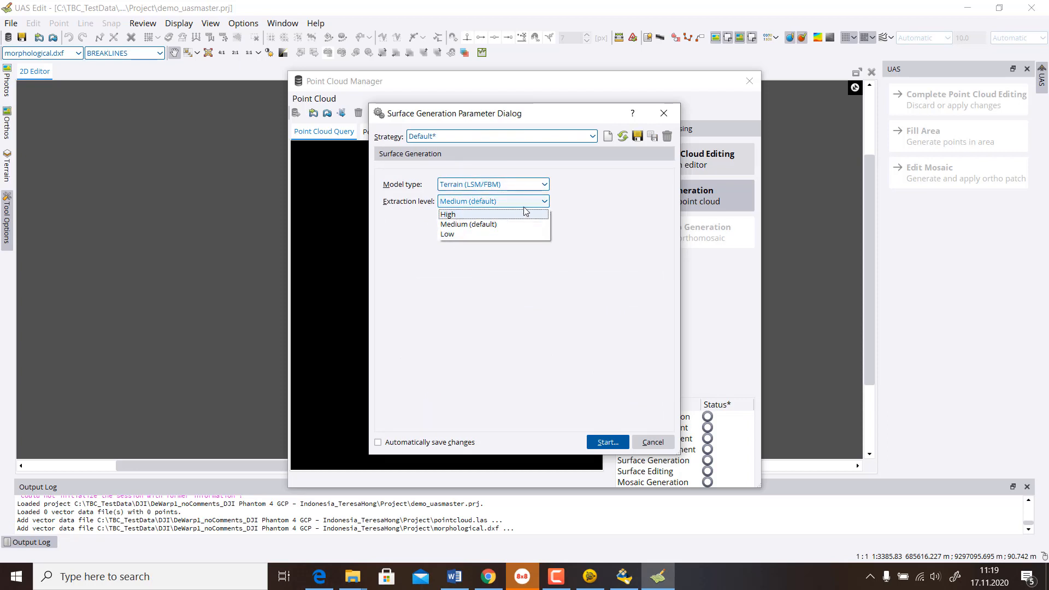
{"action": "left_click", "coordinate": [585, 208]}
{"action": "key", "text": "alt+Tab"}
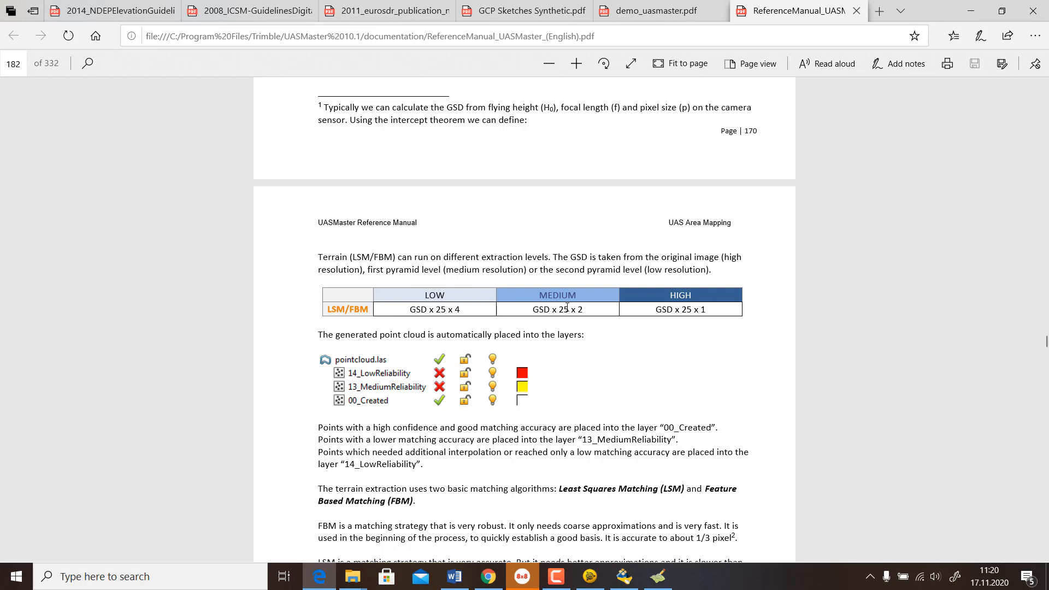
{"action": "key", "text": "alt+Tab"}
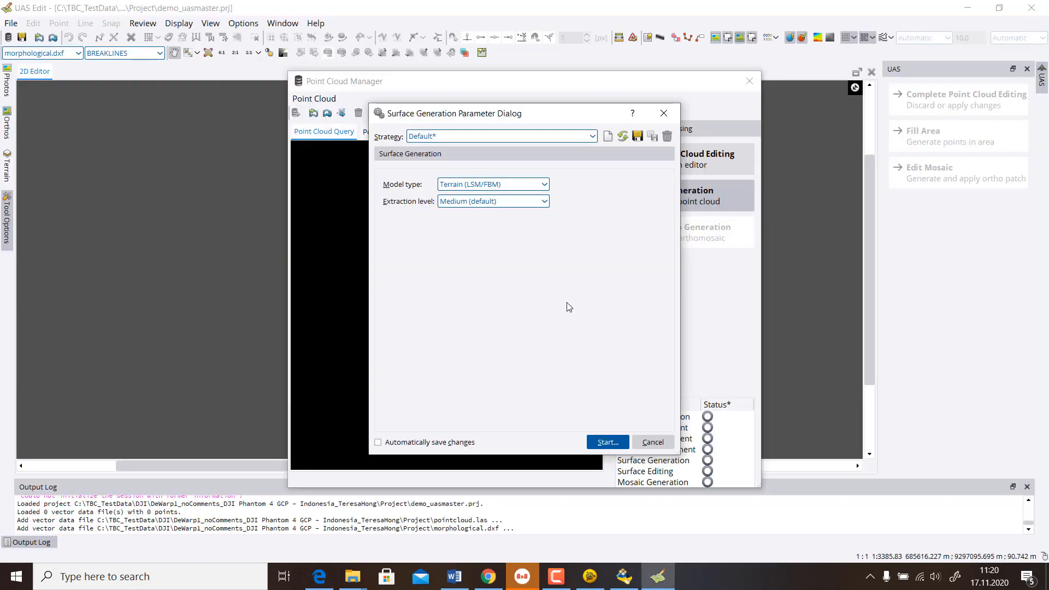
Step: Set the surface generation model type to Surface (CBM) and check its extraction level options
{"action": "left_click", "coordinate": [522, 184]}
{"action": "left_click", "coordinate": [469, 209]}
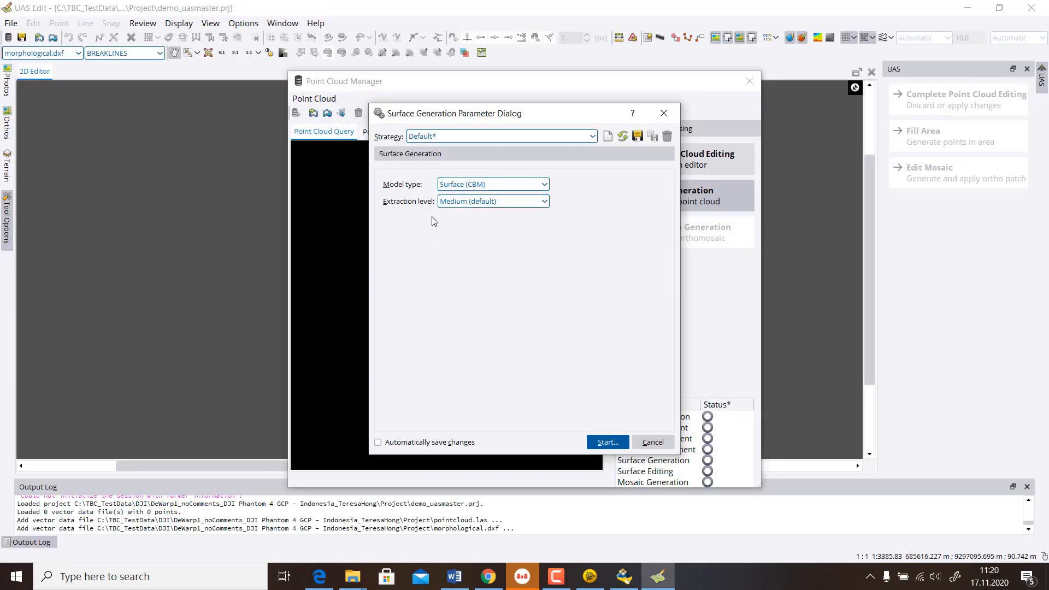
{"action": "left_click", "coordinate": [469, 207]}
{"action": "left_click", "coordinate": [471, 204]}
Step: Examine the reference manual's Surface (CBM) description and its GSD table for the low, medium and high extraction levels
{"action": "key", "text": "alt+Tab"}
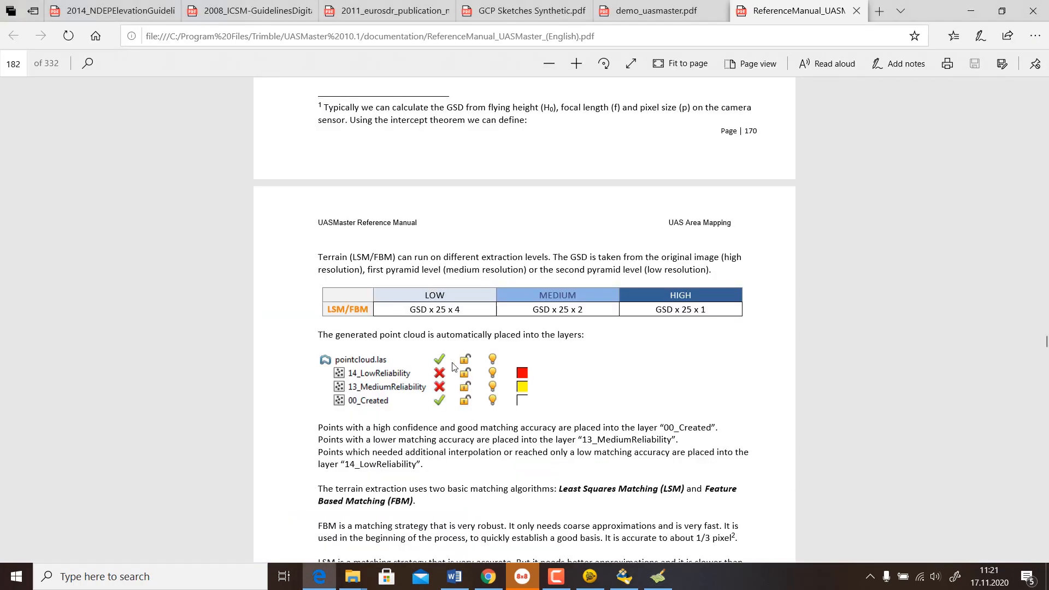
{"action": "left_click_drag", "start_coordinate": [436, 310], "coordinate": [442, 310]}
{"action": "left_click", "coordinate": [442, 309]}
{"action": "scroll", "coordinate": [508, 447], "scroll_direction": "down", "scroll_amount": 5}
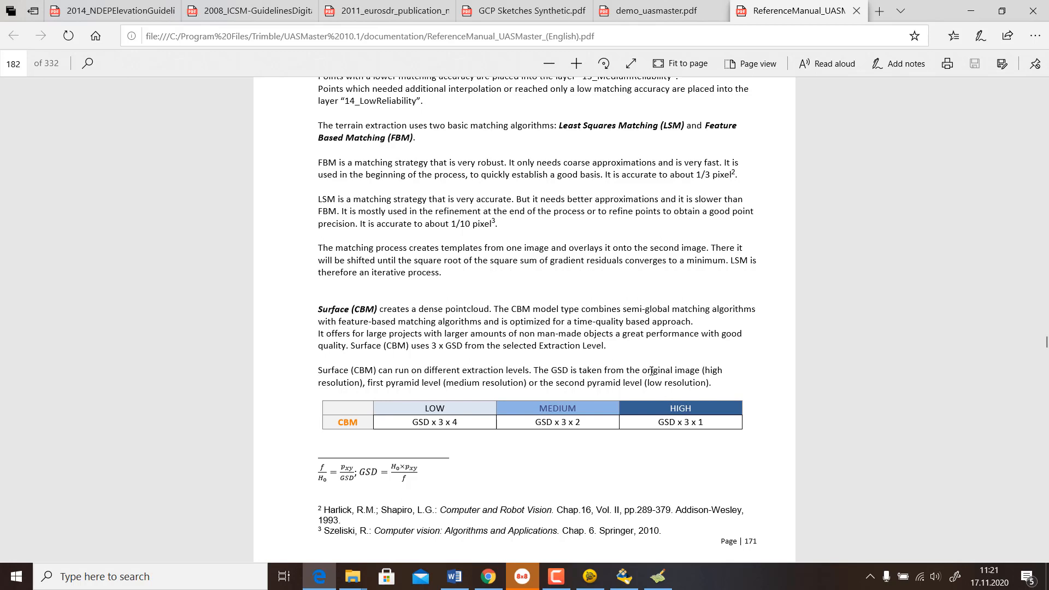
{"action": "left_click_drag", "start_coordinate": [618, 369], "coordinate": [703, 370]}
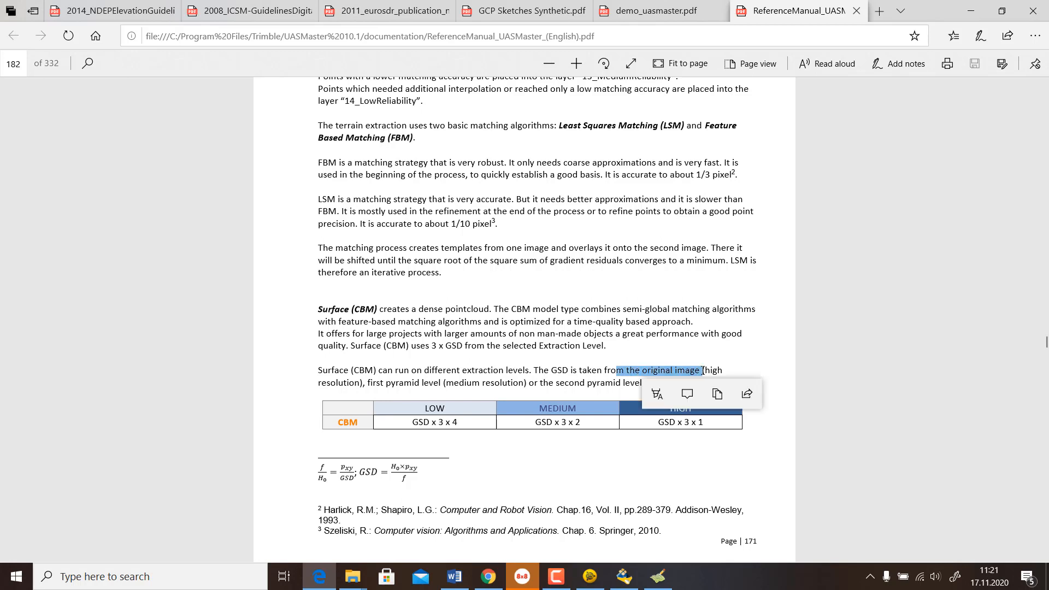
{"action": "left_click", "coordinate": [616, 367]}
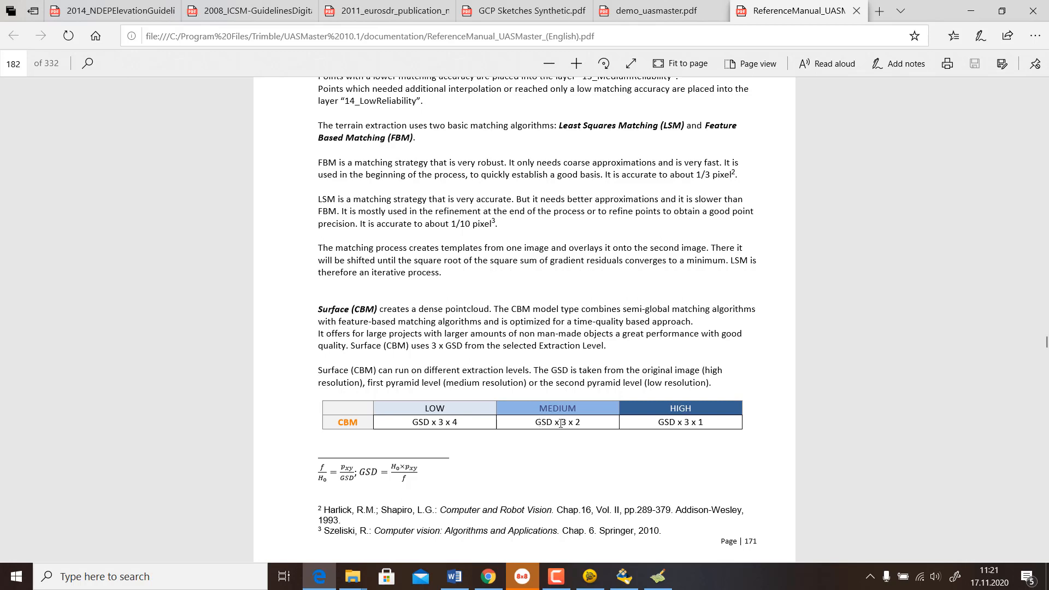
{"action": "left_click_drag", "start_coordinate": [536, 422], "coordinate": [584, 422]}
{"action": "left_click", "coordinate": [681, 423]}
{"action": "key", "text": "alt+Tab"}
Step: Set the model type to Surface (SGM_2.5D) and review the other model types and extraction levels
{"action": "left_click", "coordinate": [497, 185]}
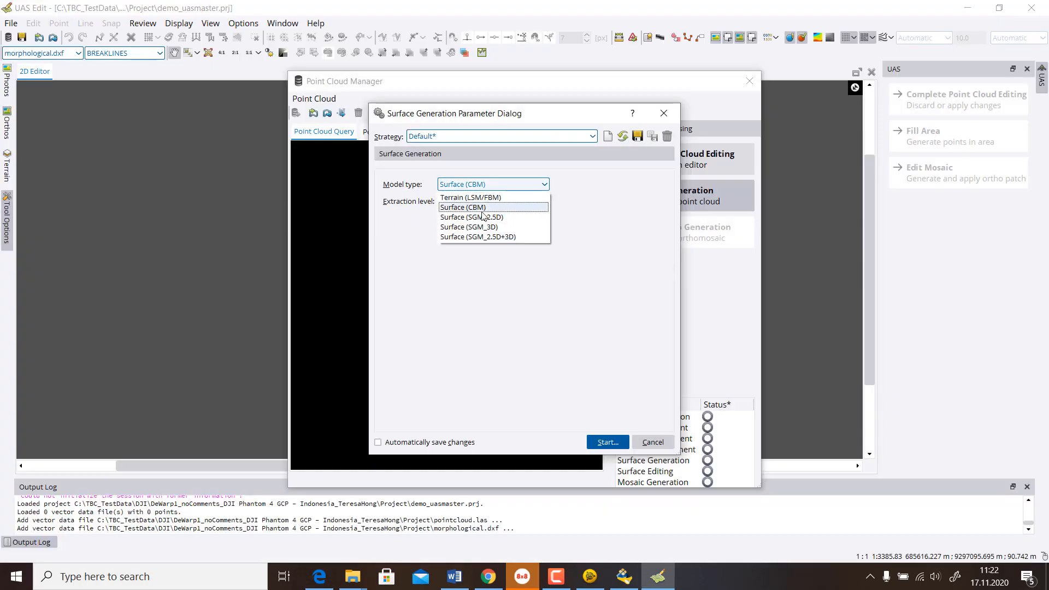
{"action": "left_click", "coordinate": [483, 218]}
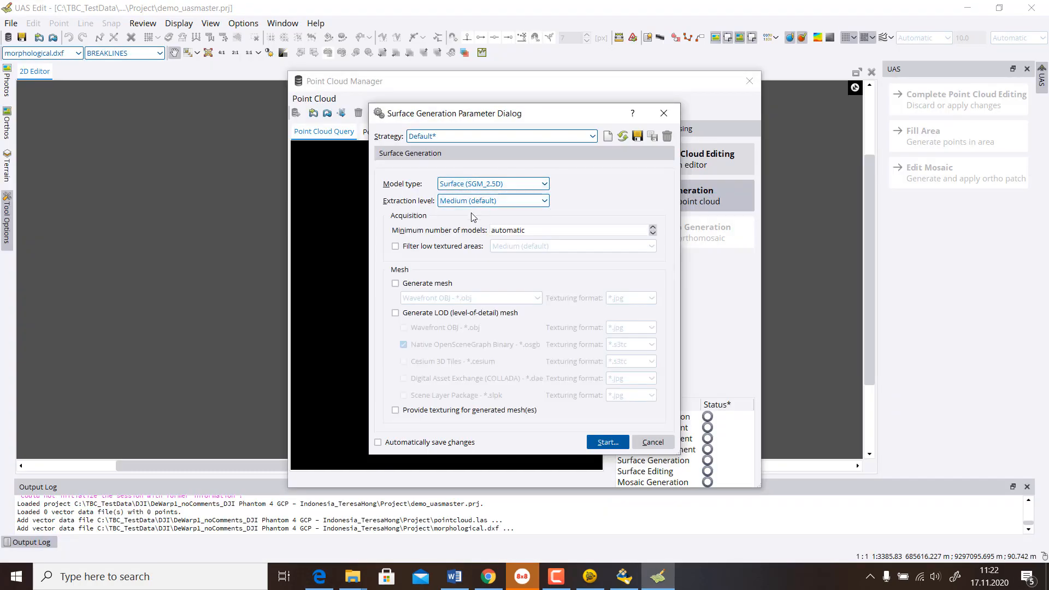
{"action": "left_click", "coordinate": [519, 185]}
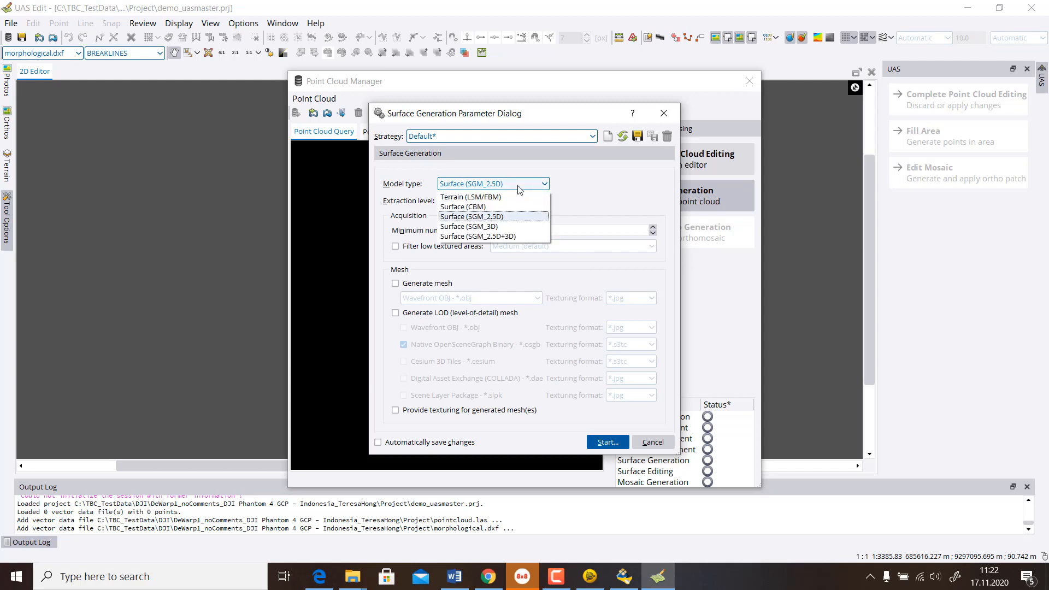
{"action": "left_click", "coordinate": [571, 190]}
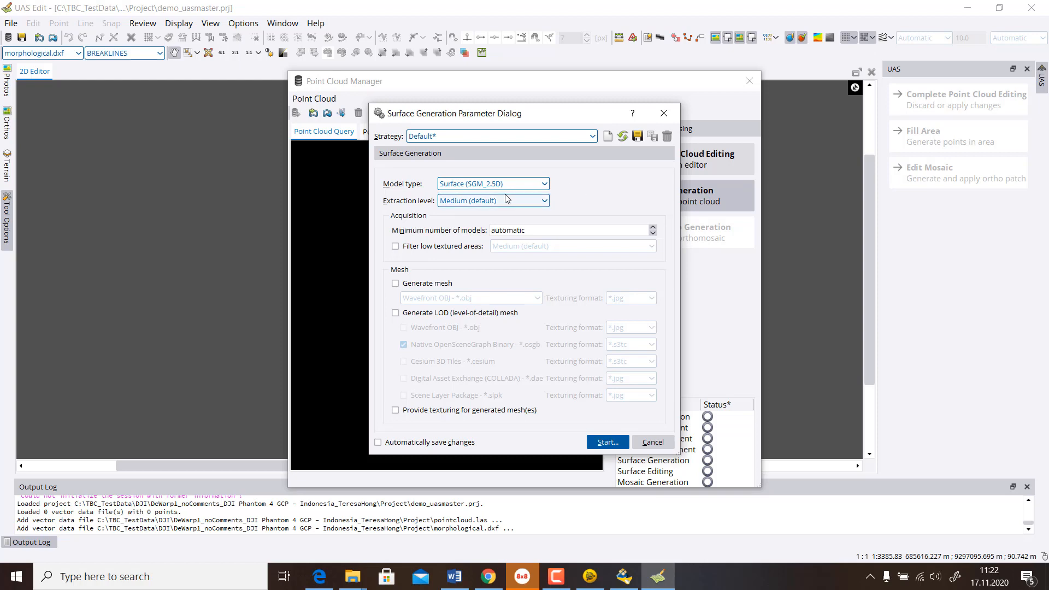
{"action": "left_click", "coordinate": [495, 200]}
{"action": "left_click", "coordinate": [495, 199]}
Step: Look up the Extraction Level table and the Surface (SGM) description in the UASMaster reference manual
{"action": "key", "text": "alt+Tab"}
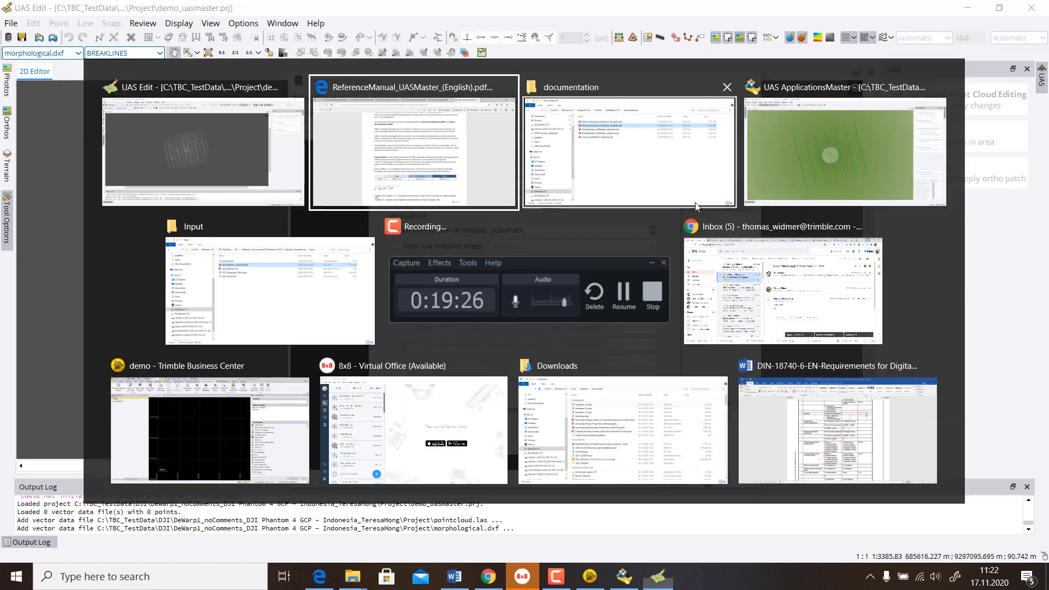
{"action": "scroll", "coordinate": [499, 355], "scroll_direction": "down", "scroll_amount": 20}
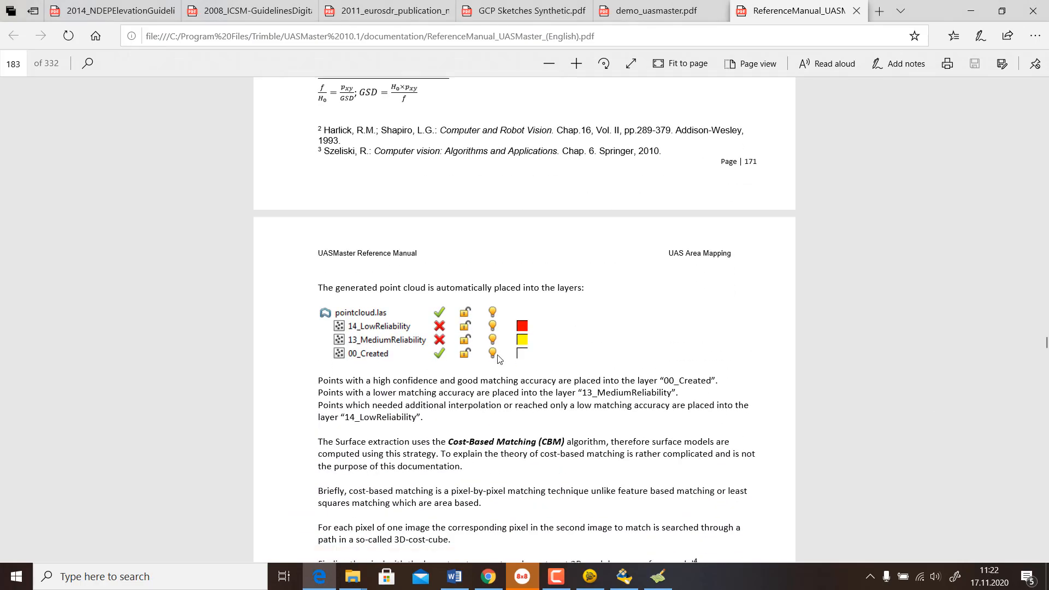
{"action": "scroll", "coordinate": [499, 356], "scroll_direction": "down", "scroll_amount": 6}
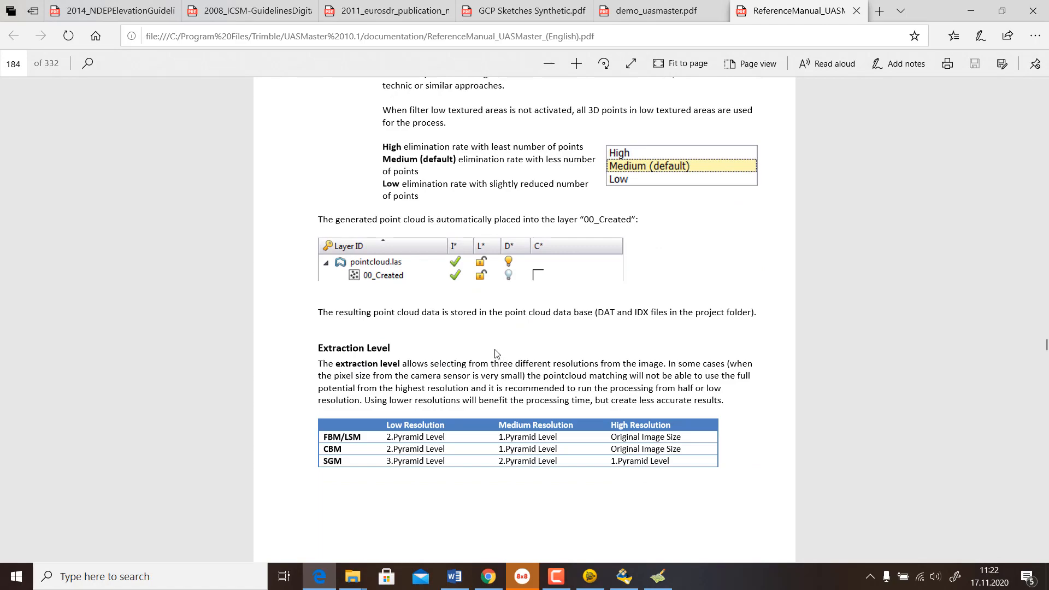
{"action": "scroll", "coordinate": [499, 356], "scroll_direction": "up", "scroll_amount": 12}
{"action": "scroll", "coordinate": [495, 350], "scroll_direction": "up", "scroll_amount": 6}
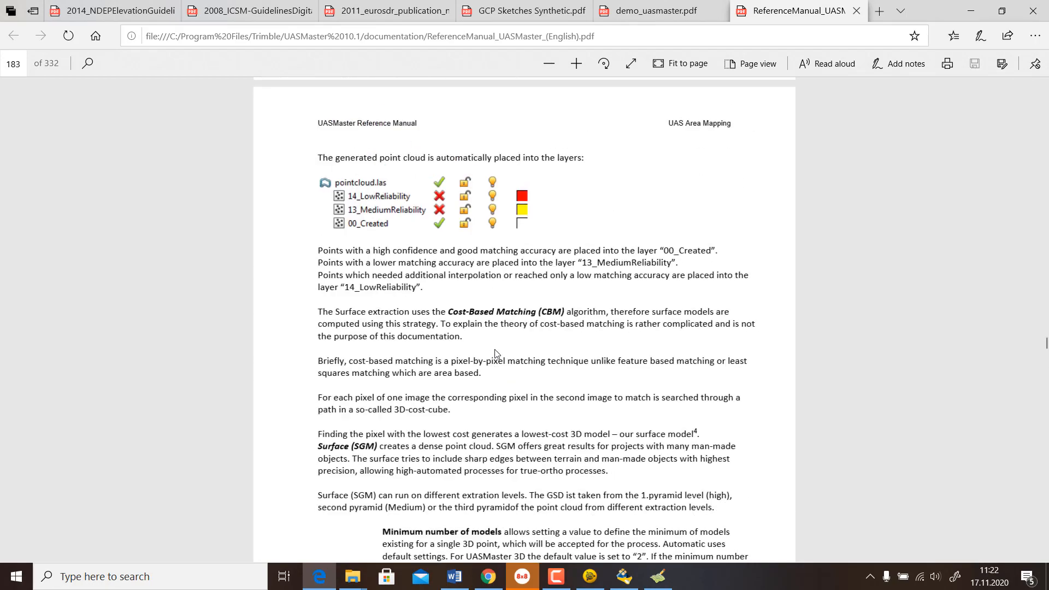
{"action": "scroll", "coordinate": [496, 353], "scroll_direction": "up", "scroll_amount": 5}
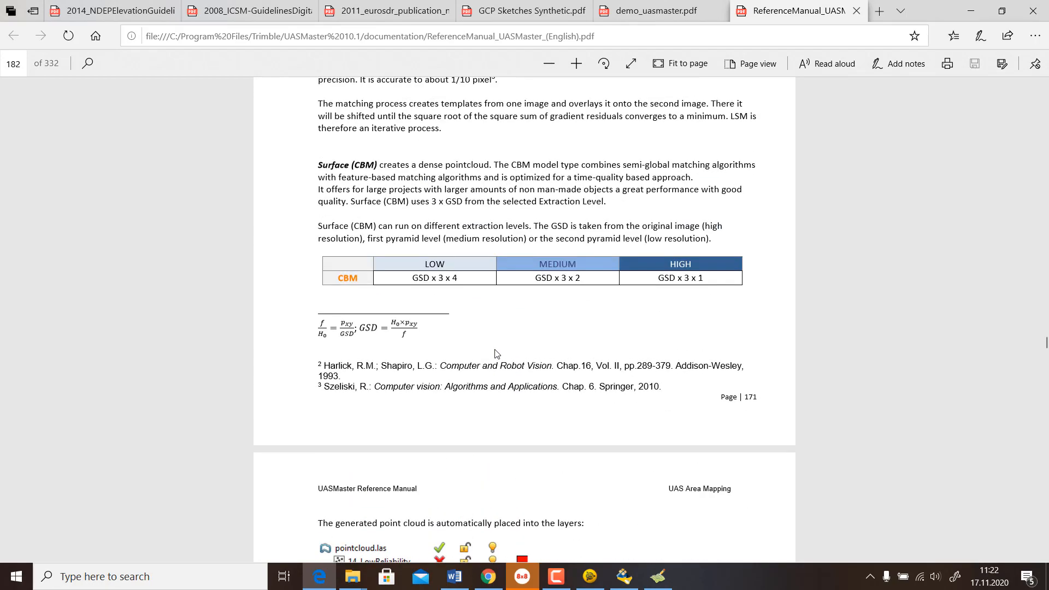
{"action": "scroll", "coordinate": [496, 353], "scroll_direction": "down", "scroll_amount": 9}
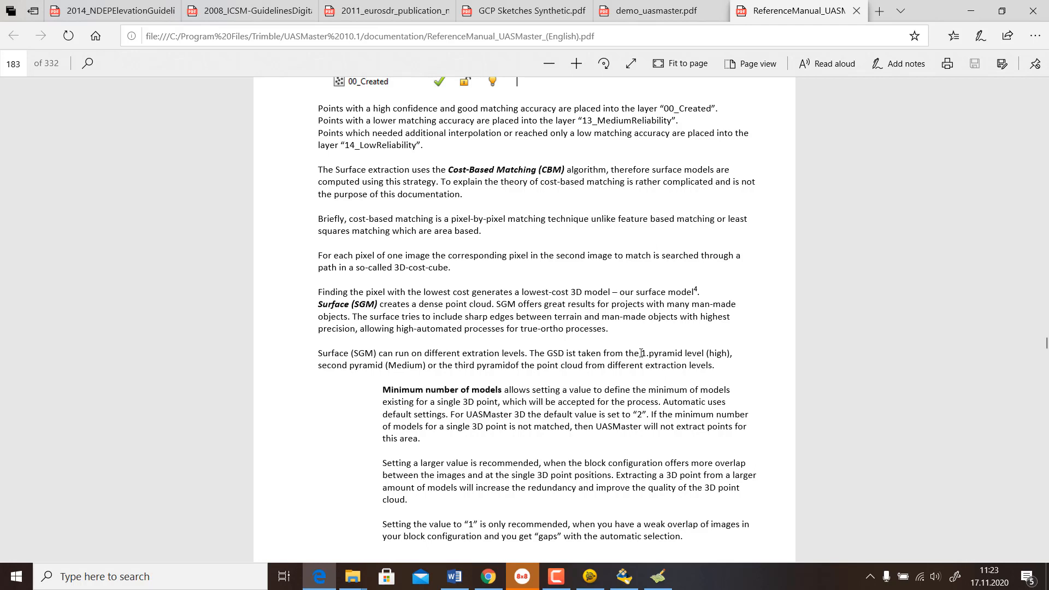
Step: Examine the pyramid levels that the manual's Surface (SGM) paragraph assigns to high, medium and low extraction
{"action": "left_click_drag", "start_coordinate": [642, 353], "coordinate": [706, 354]}
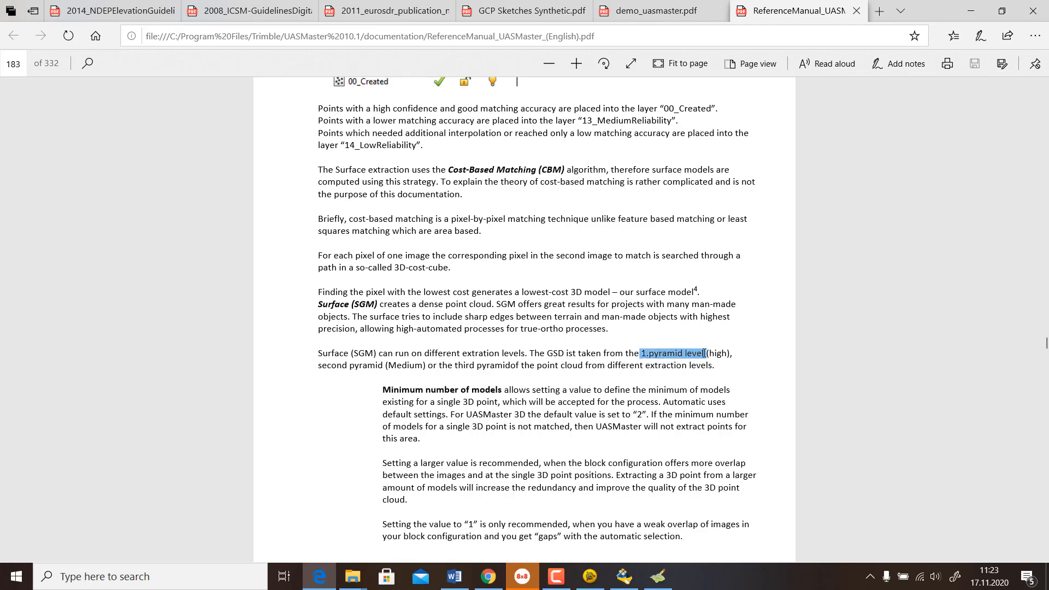
{"action": "left_click", "coordinate": [587, 356]}
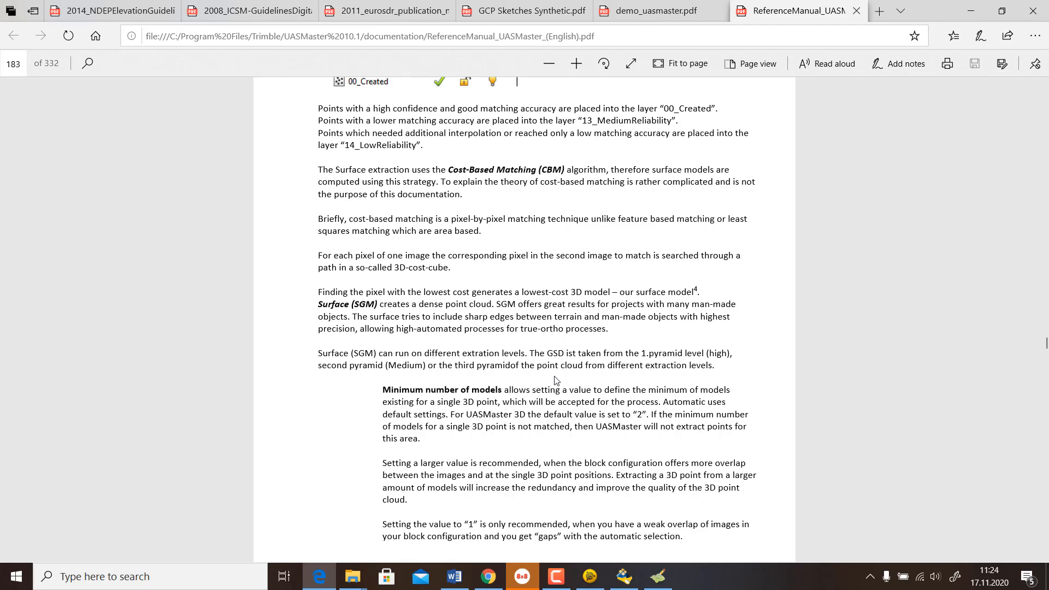
{"action": "double_click", "coordinate": [665, 354]}
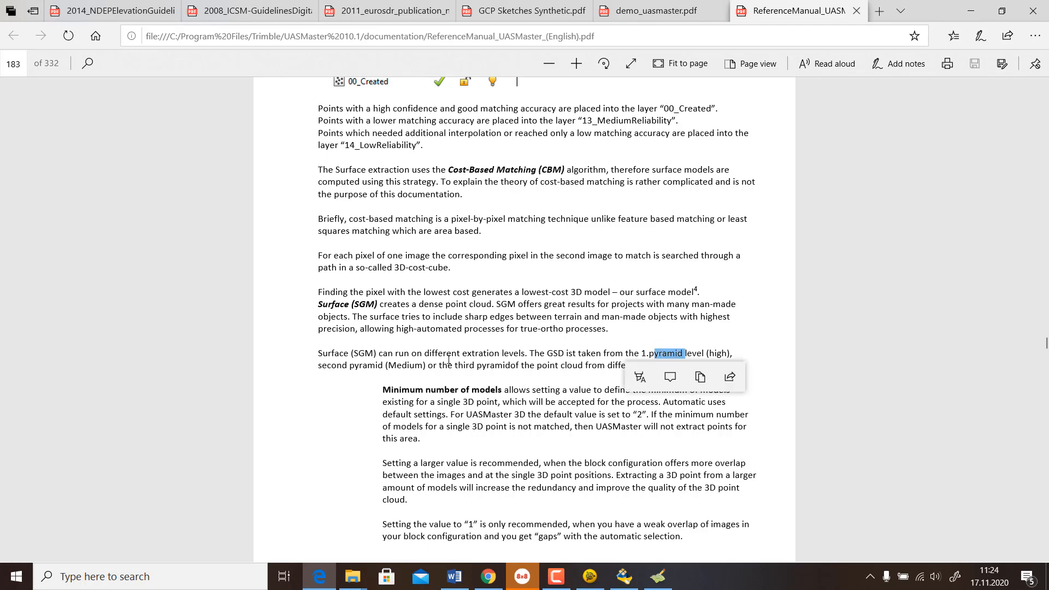
{"action": "left_click_drag", "start_coordinate": [337, 366], "coordinate": [385, 366]}
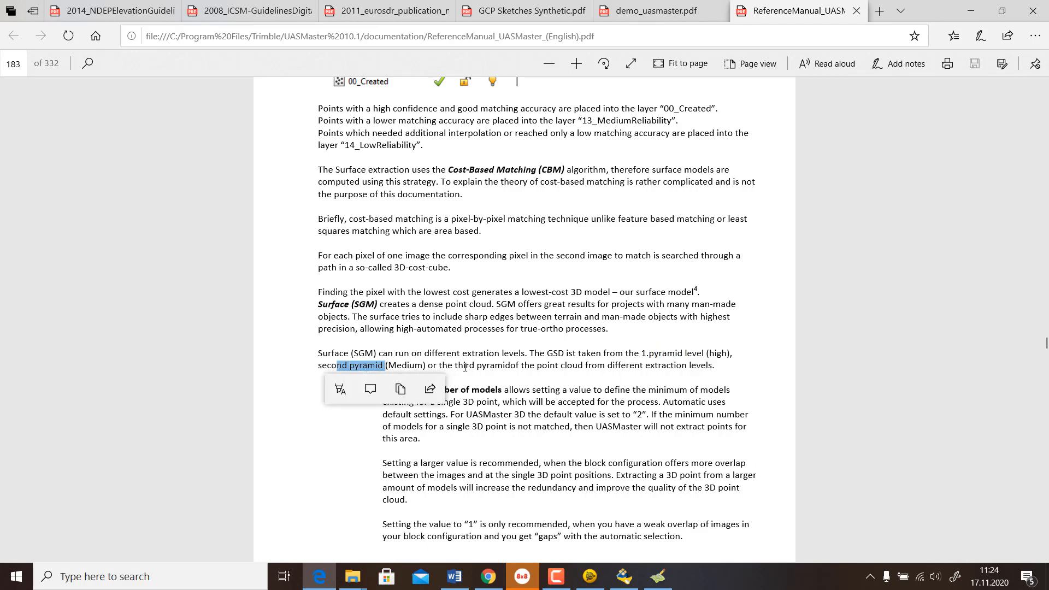
{"action": "left_click_drag", "start_coordinate": [464, 366], "coordinate": [477, 367]}
Step: Return to UAS Edit and review the Surface (SGM_2.5D) extraction levels, keeping Medium (default), and the available model types
{"action": "key", "text": "alt+Tab"}
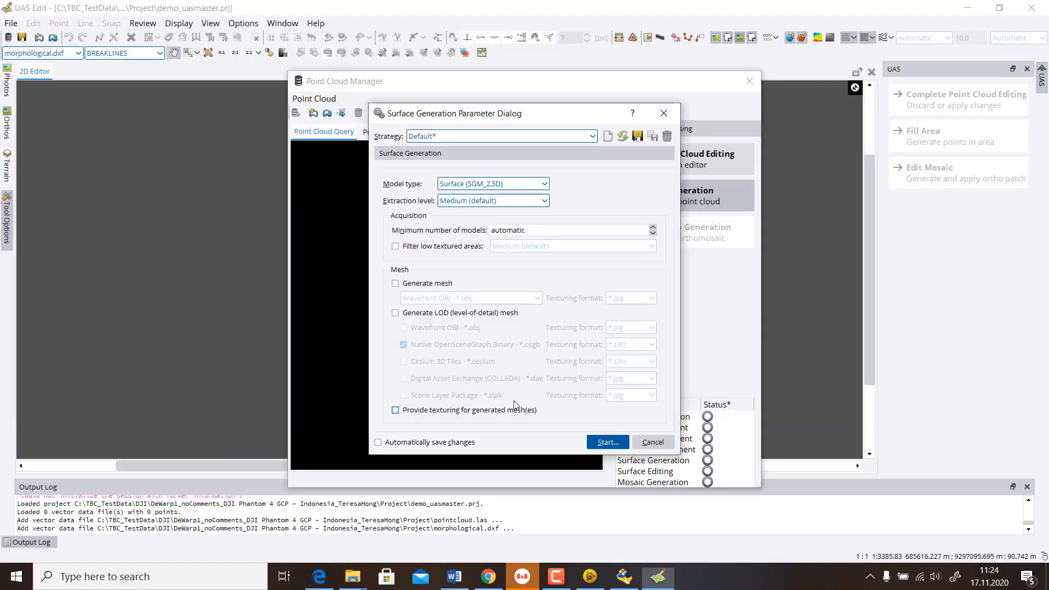
{"action": "left_click", "coordinate": [477, 202]}
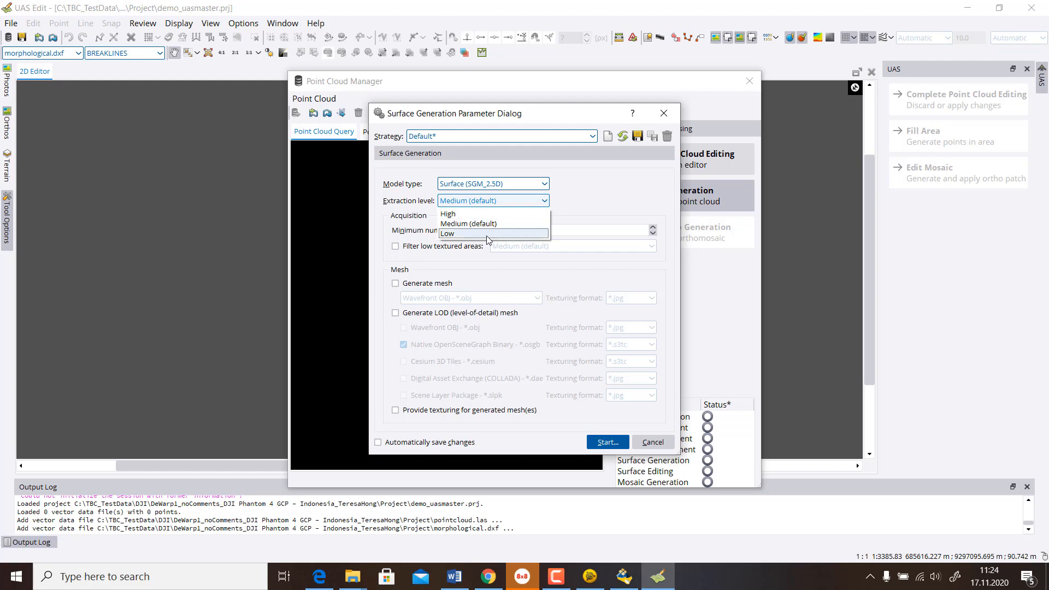
{"action": "left_click", "coordinate": [530, 223]}
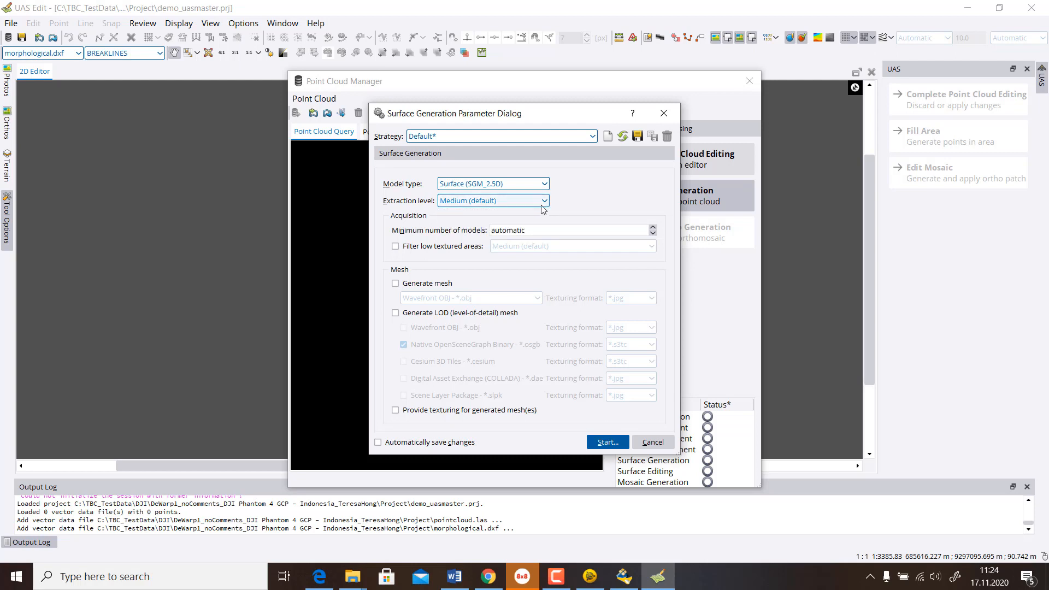
{"action": "left_click", "coordinate": [545, 185]}
{"action": "left_click", "coordinate": [579, 196]}
Step: Set the surface generation model type to Terrain (LSM/FBM) and the extraction level to Low
{"action": "left_click", "coordinate": [538, 184]}
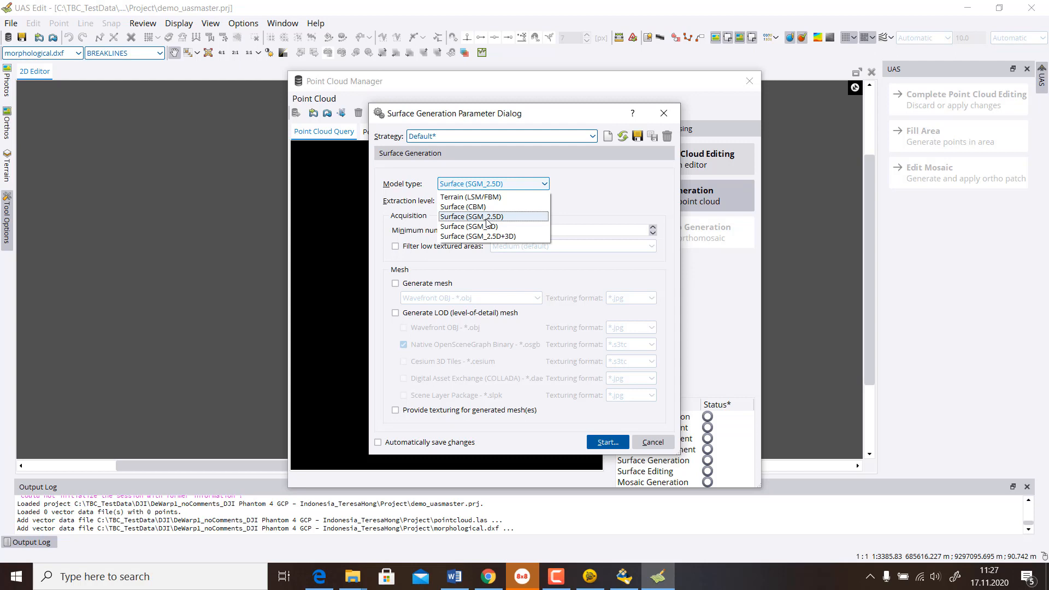
{"action": "left_click", "coordinate": [468, 197]}
{"action": "left_click", "coordinate": [483, 201]}
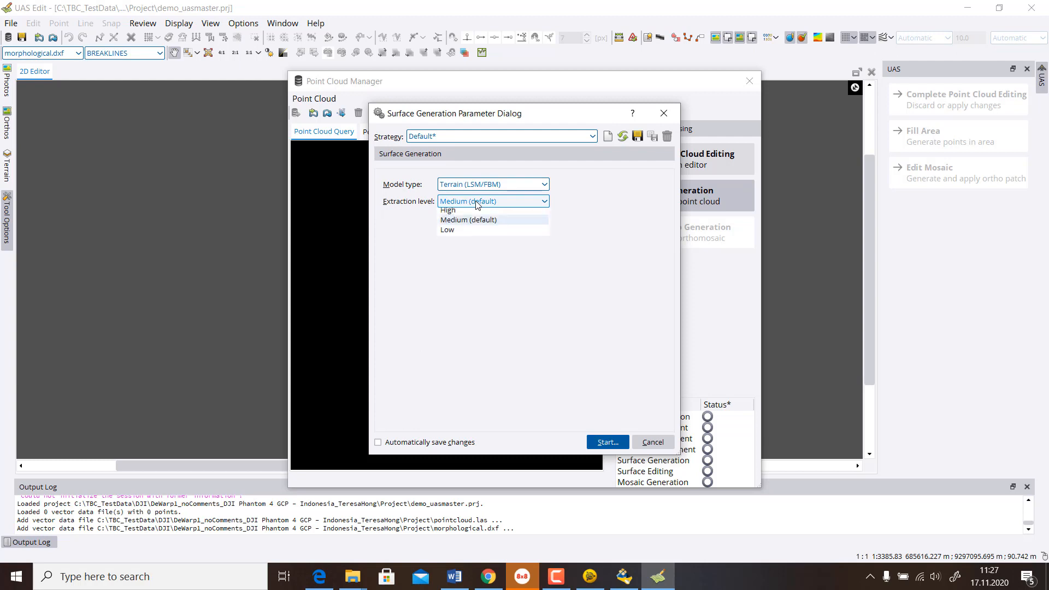
{"action": "left_click", "coordinate": [469, 234]}
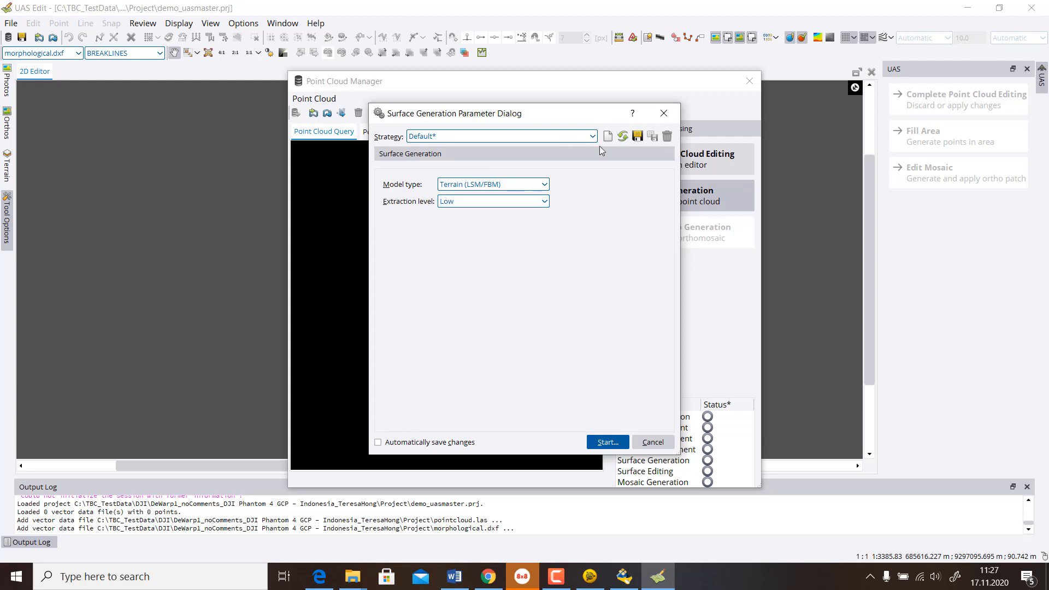
Step: Run the surface generation, replacing the existing point cloud, and close the processing log when it finishes
{"action": "left_click", "coordinate": [607, 442]}
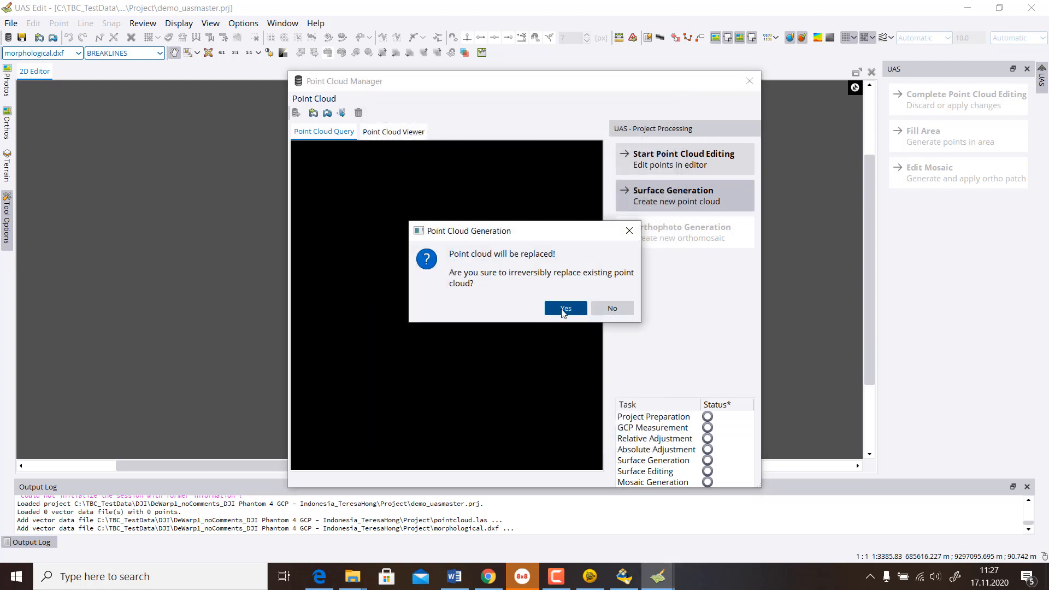
{"action": "left_click", "coordinate": [563, 307]}
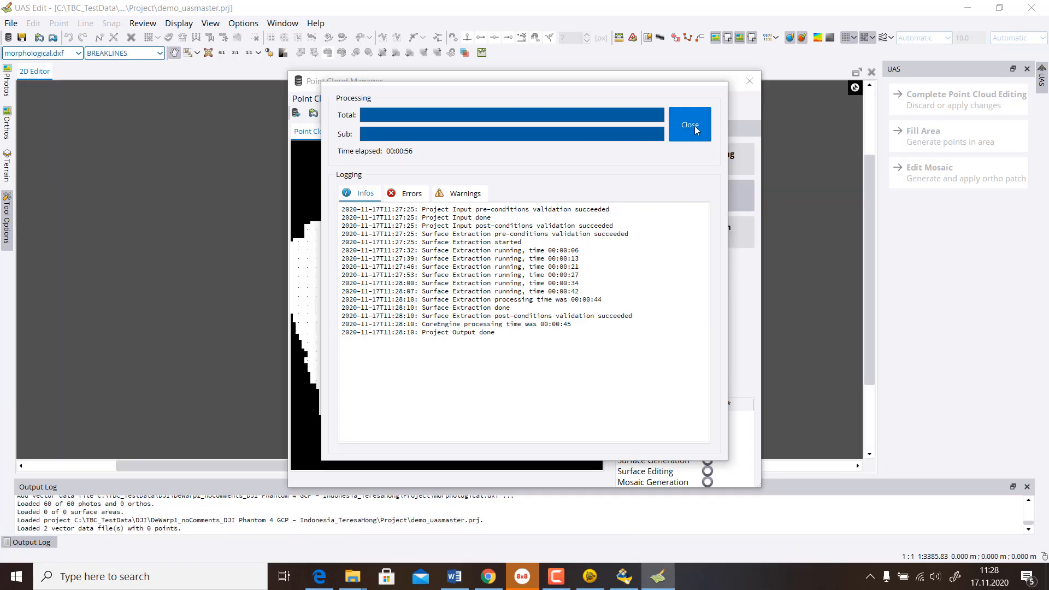
{"action": "left_click", "coordinate": [694, 126]}
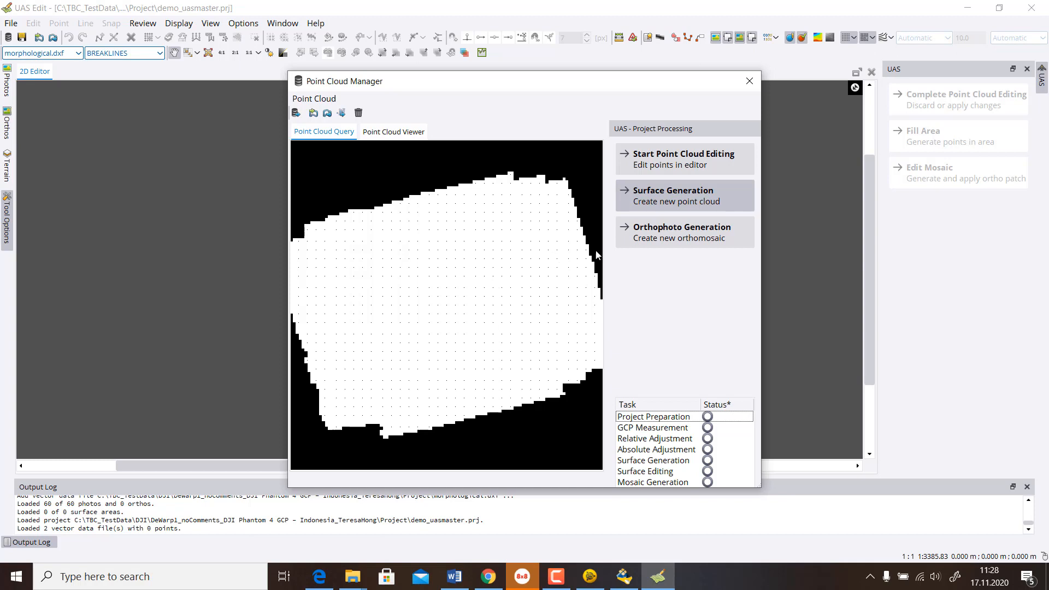
Step: Open the orthophoto generation parameters, set the method to Classic Orthophoto and save the strategy
{"action": "left_click", "coordinate": [669, 239]}
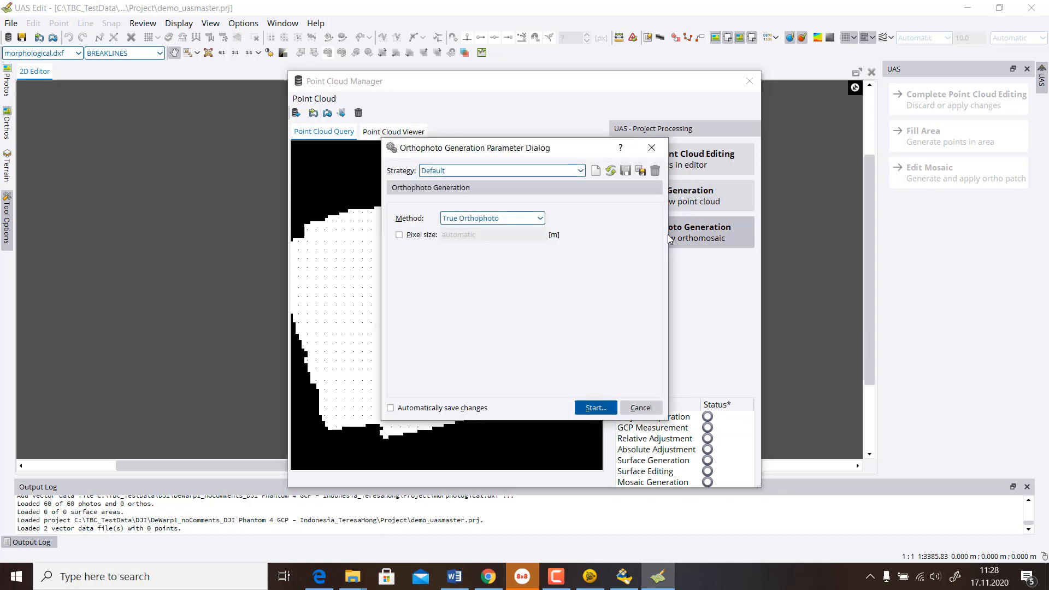
{"action": "left_click", "coordinate": [523, 219]}
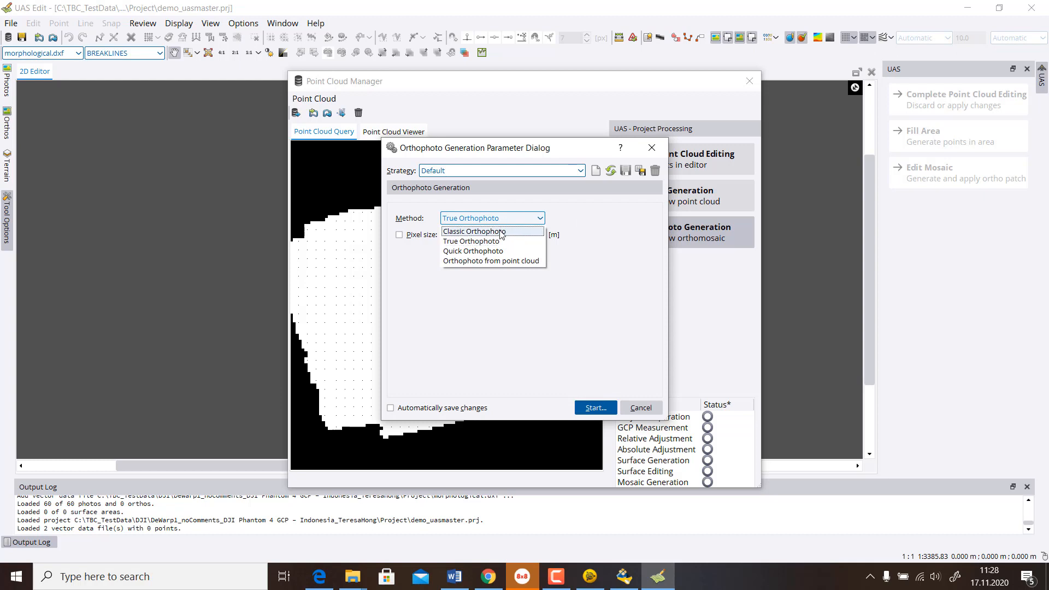
{"action": "left_click", "coordinate": [500, 231]}
{"action": "left_click", "coordinate": [626, 171]}
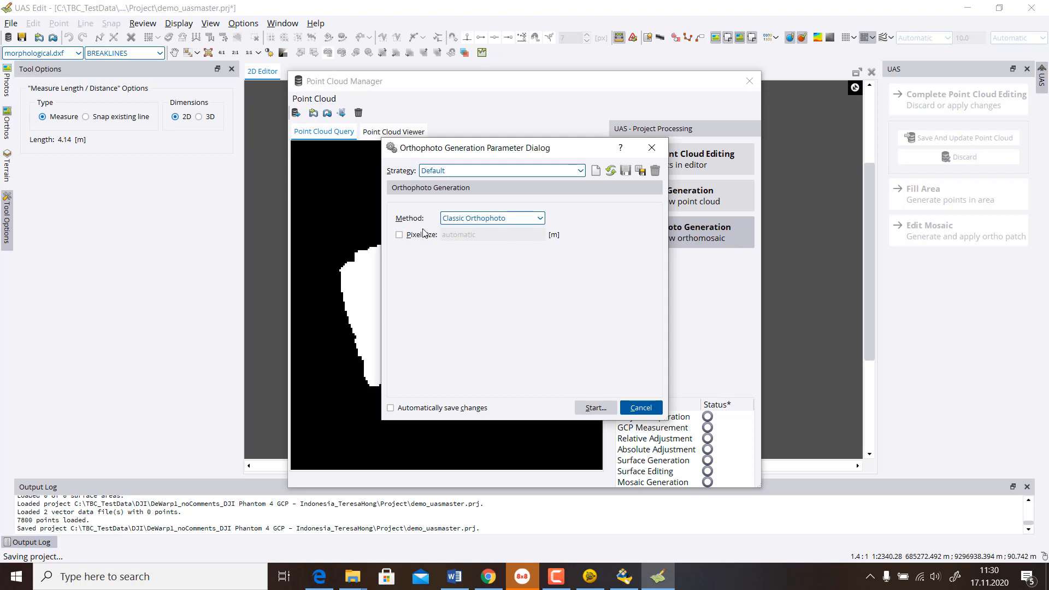
Step: Enable a custom orthophoto pixel size of 0.03 m and save the strategy
{"action": "left_click", "coordinate": [399, 235]}
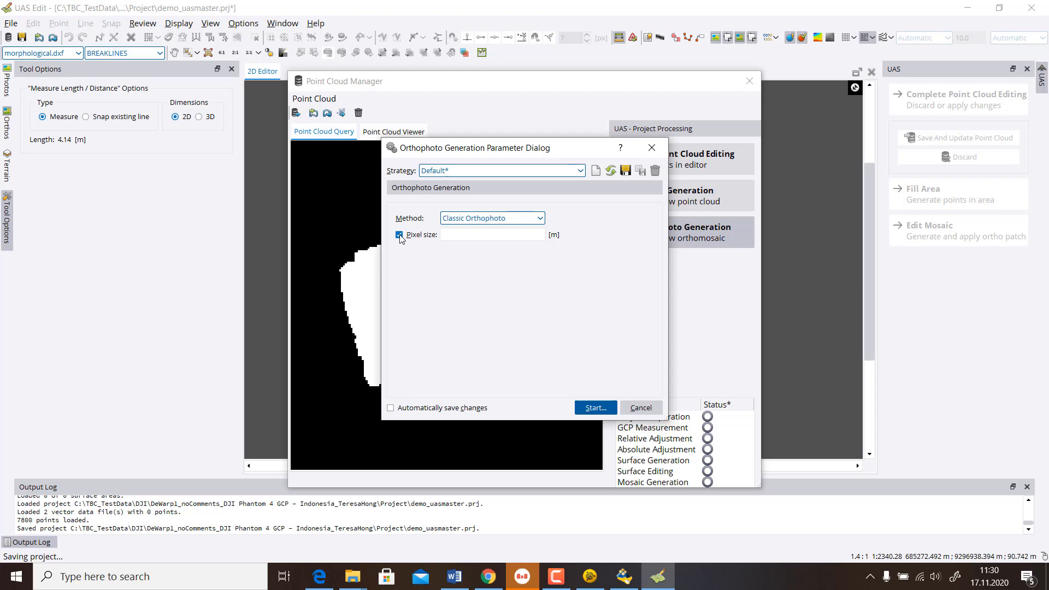
{"action": "left_click", "coordinate": [503, 235]}
{"action": "type", "text": "0.0"}
{"action": "type", "text": "3"}
{"action": "left_click", "coordinate": [626, 172]}
Step: Generate the orthomosaic using all point cloud layers for orthorectification, and close the processing log when it finishes
{"action": "left_click", "coordinate": [597, 409]}
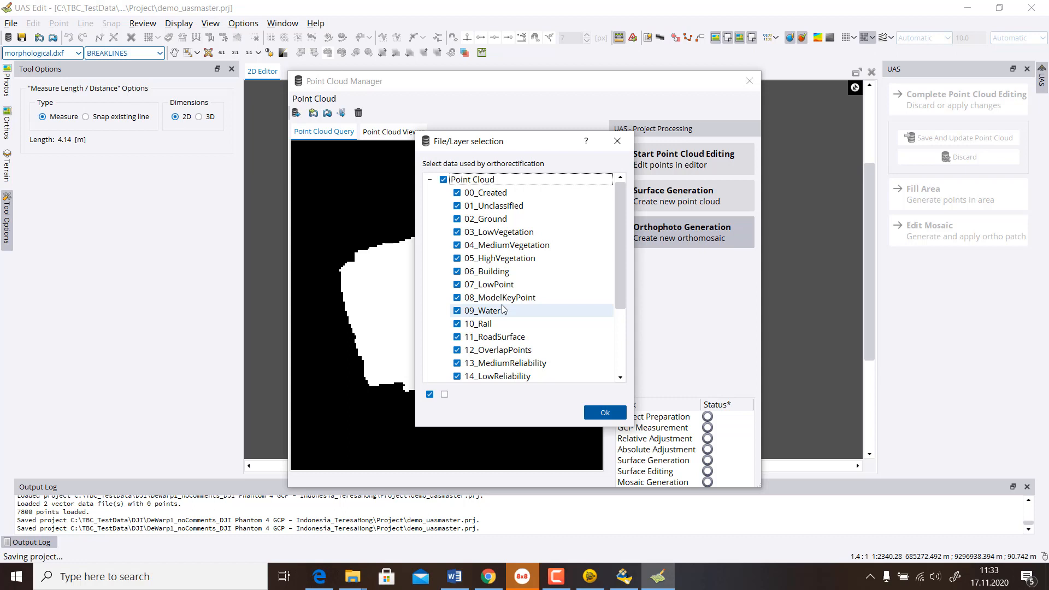
{"action": "left_click", "coordinate": [589, 412]}
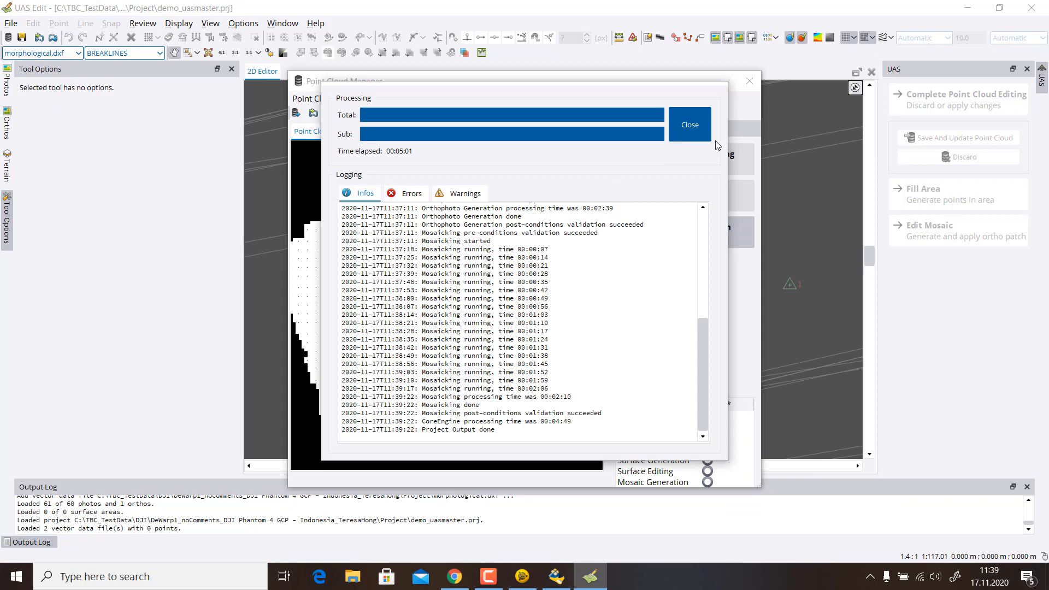
{"action": "left_click", "coordinate": [688, 132]}
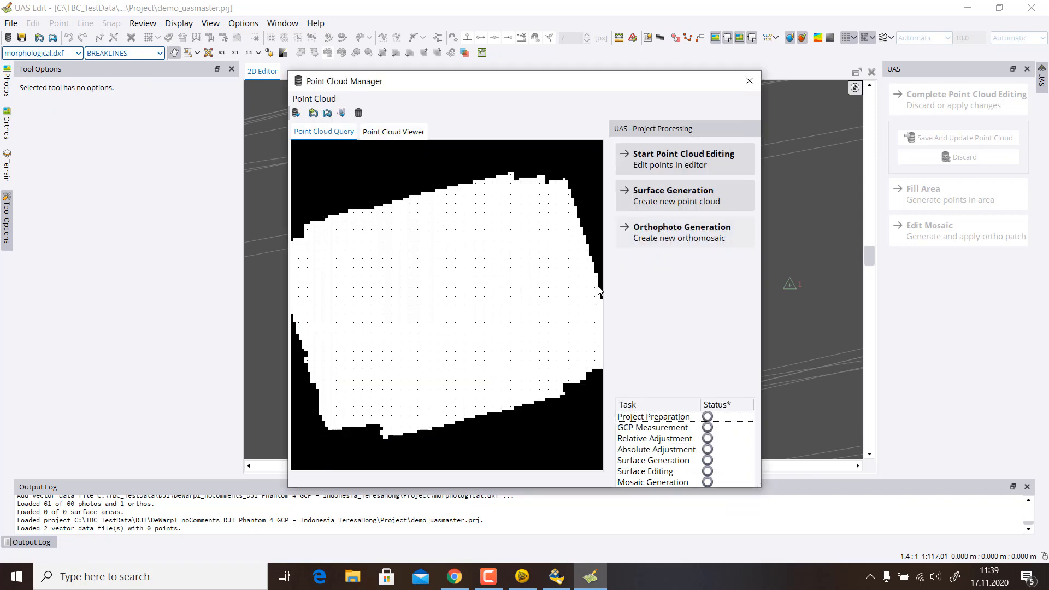
Step: Check the mosaic.tif file in the Project folder in File Explorer, and return to UAS Edit
{"action": "left_click", "coordinate": [352, 578]}
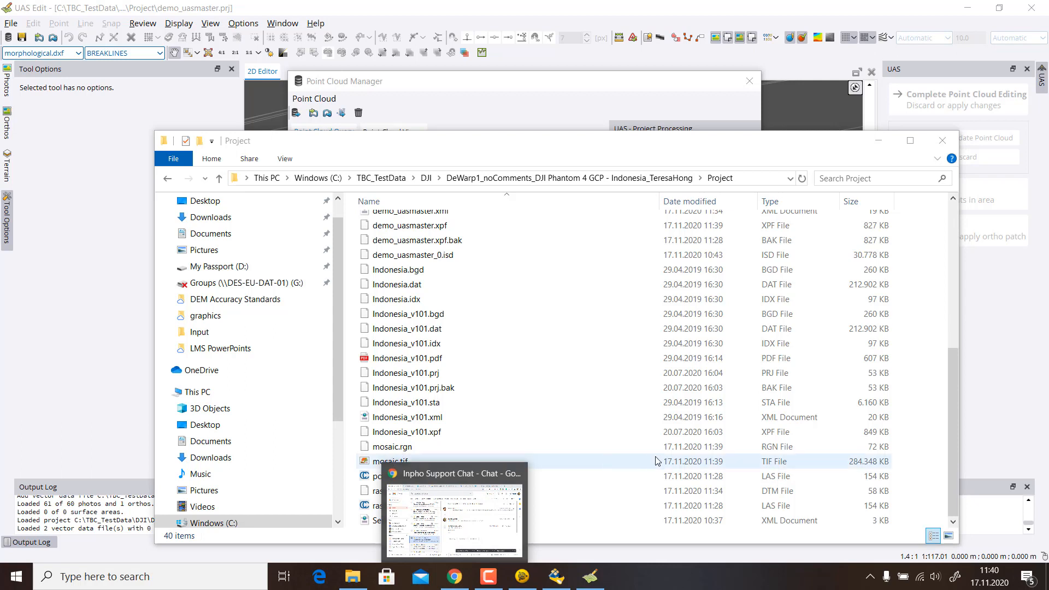
{"action": "left_click", "coordinate": [714, 463]}
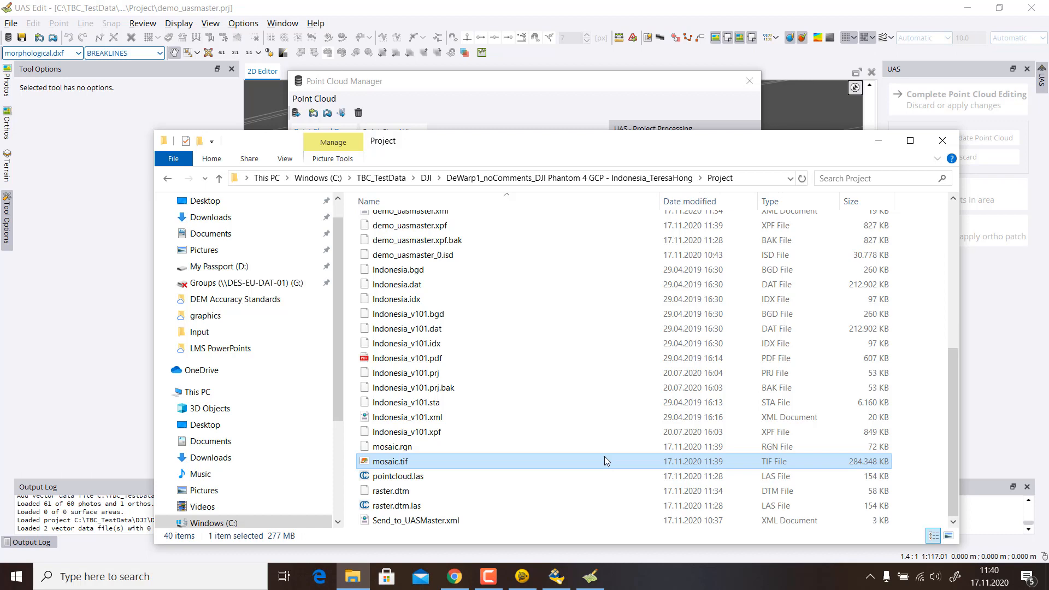
{"action": "left_click", "coordinate": [877, 146]}
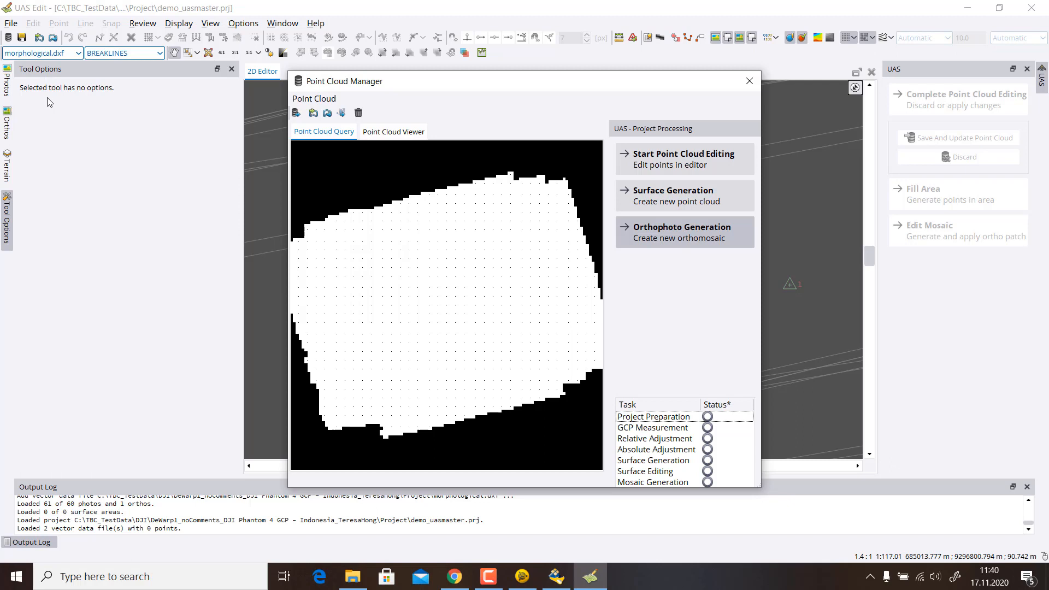
Step: Start an export from the point cloud to eCognition and include the orthomosaic and the DTM (Digital Terrain Model)
{"action": "left_click", "coordinate": [316, 98]}
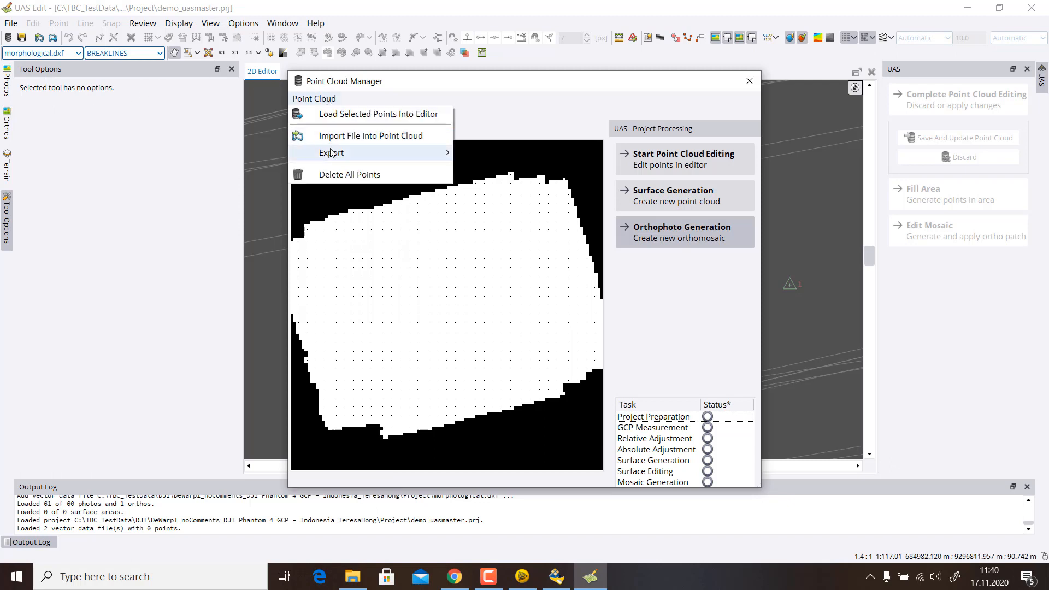
{"action": "mouse_move", "coordinate": [332, 153]}
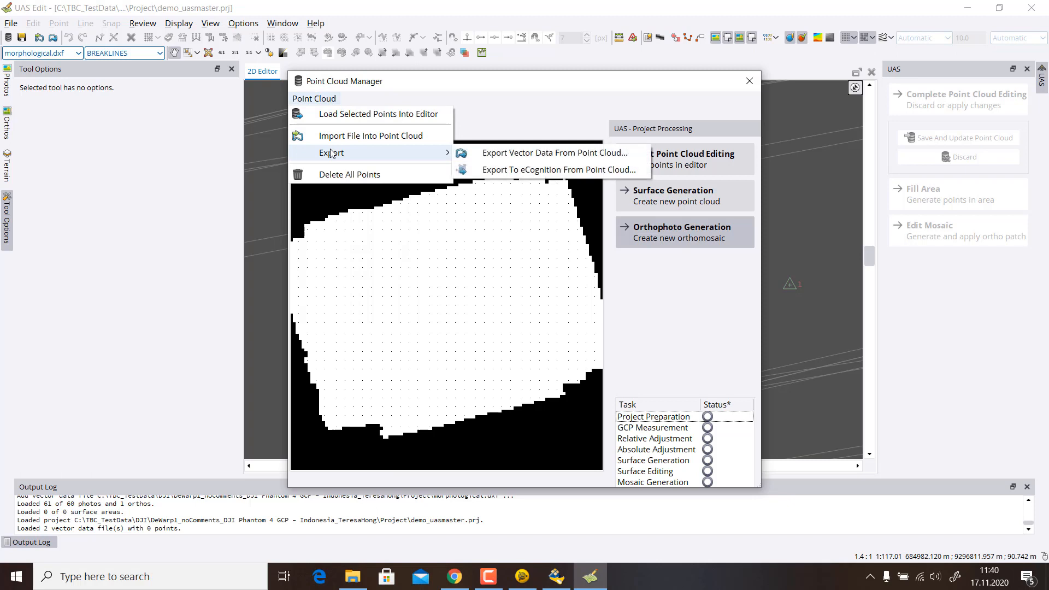
{"action": "left_click", "coordinate": [555, 173]}
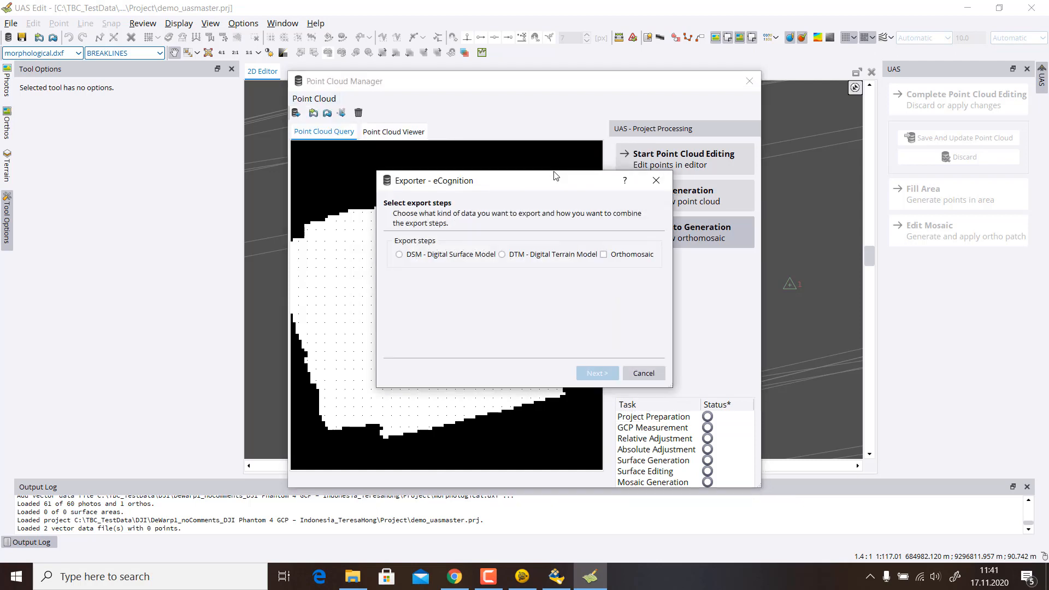
{"action": "left_click", "coordinate": [612, 257]}
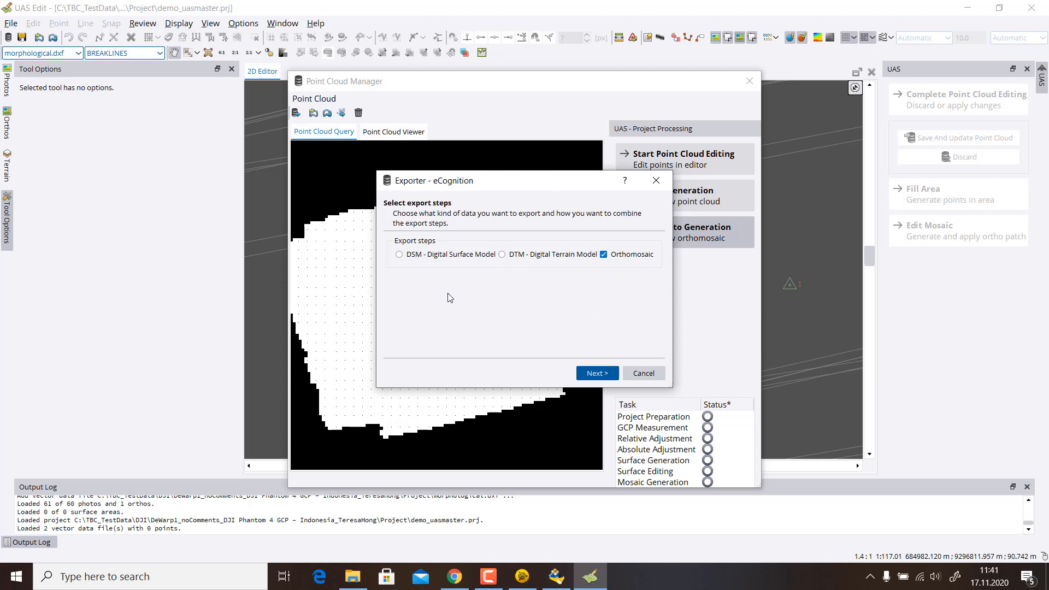
{"action": "left_click", "coordinate": [501, 255]}
{"action": "left_click", "coordinate": [597, 373]}
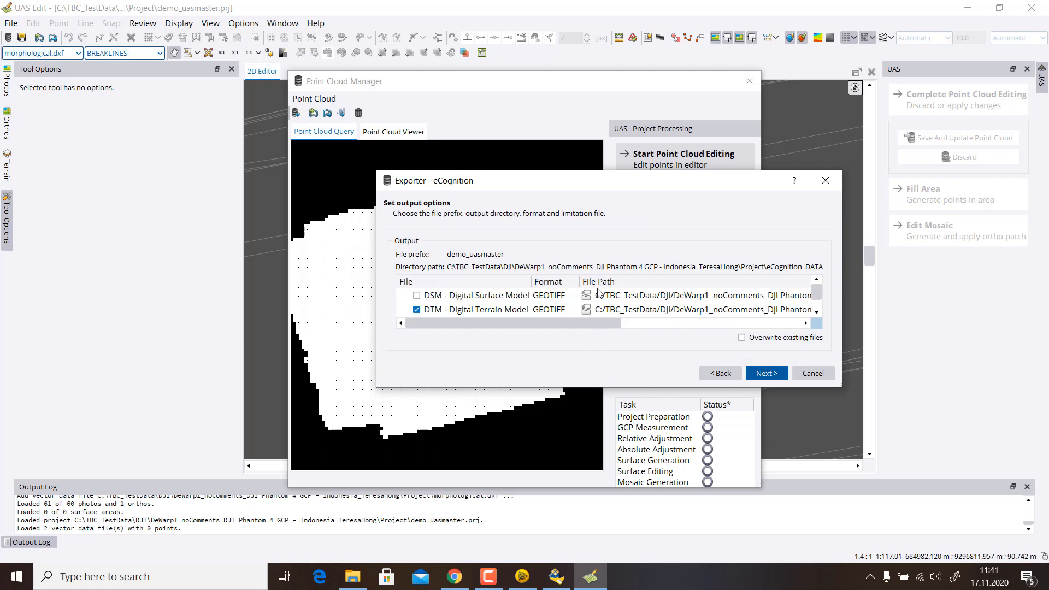
Step: Review the export output files and paths, and accept GEOTIFF output for the DTM and orthomosaic in the eCognition_DATA folder
{"action": "left_click_drag", "start_coordinate": [377, 171], "coordinate": [114, 94]}
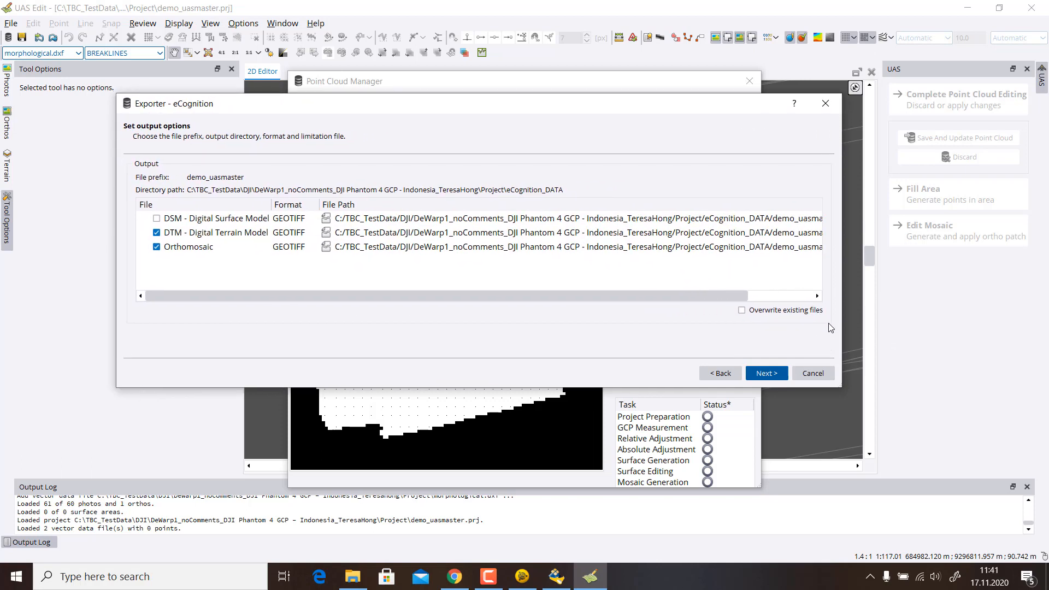
{"action": "left_click_drag", "start_coordinate": [842, 332], "coordinate": [936, 335]}
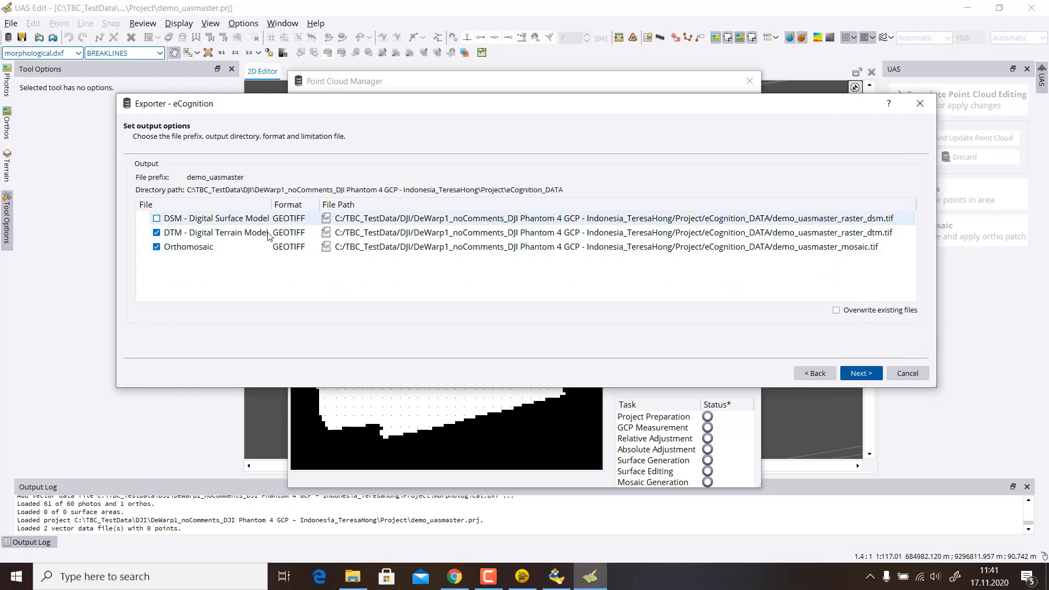
{"action": "left_click", "coordinate": [303, 236]}
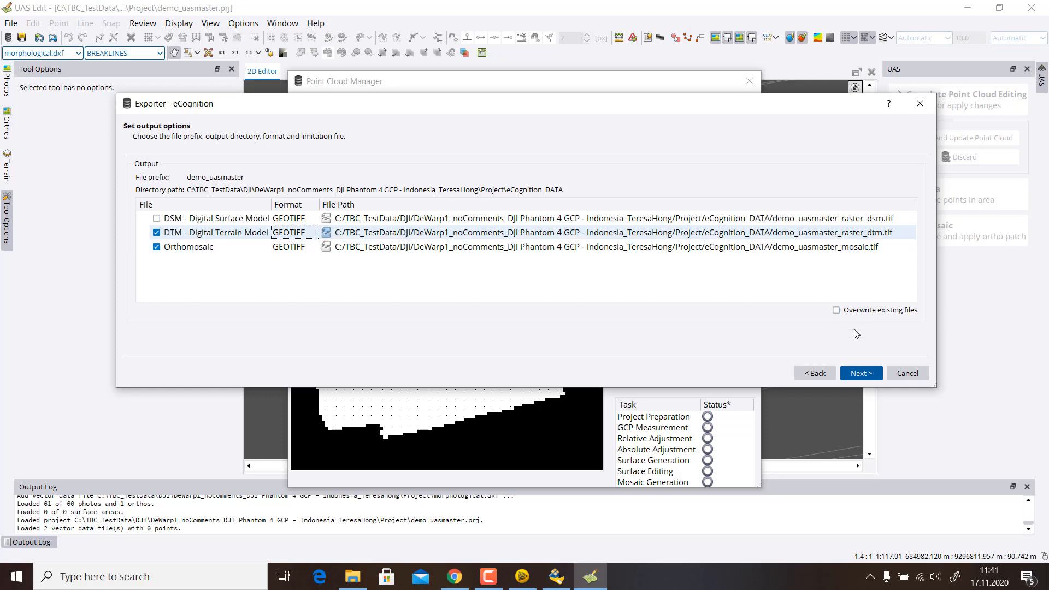
{"action": "left_click", "coordinate": [864, 376]}
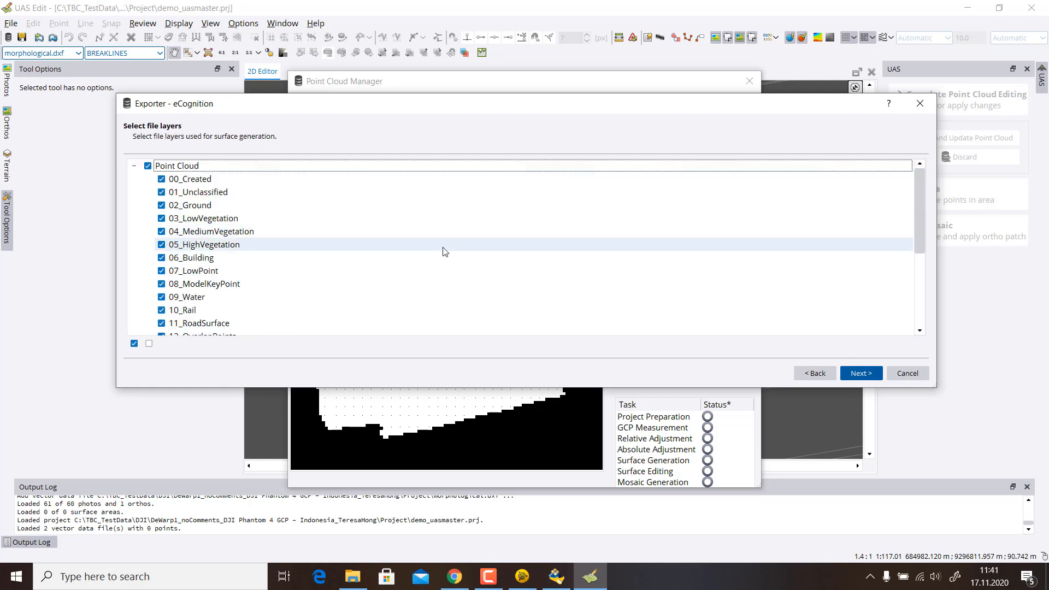
Step: Keep all point cloud layers for the surface, set the grid width to 5 m, run the eCognition export and finish the wizard
{"action": "left_click", "coordinate": [859, 375]}
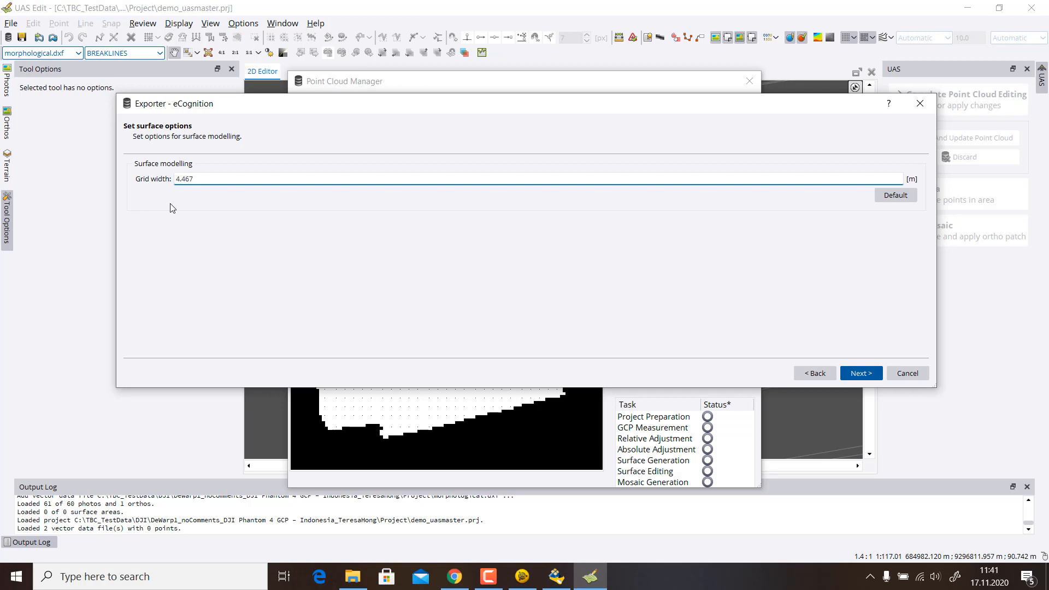
{"action": "left_click_drag", "start_coordinate": [202, 178], "coordinate": [133, 176]}
{"action": "type", "text": "5"}
{"action": "left_click", "coordinate": [859, 371]}
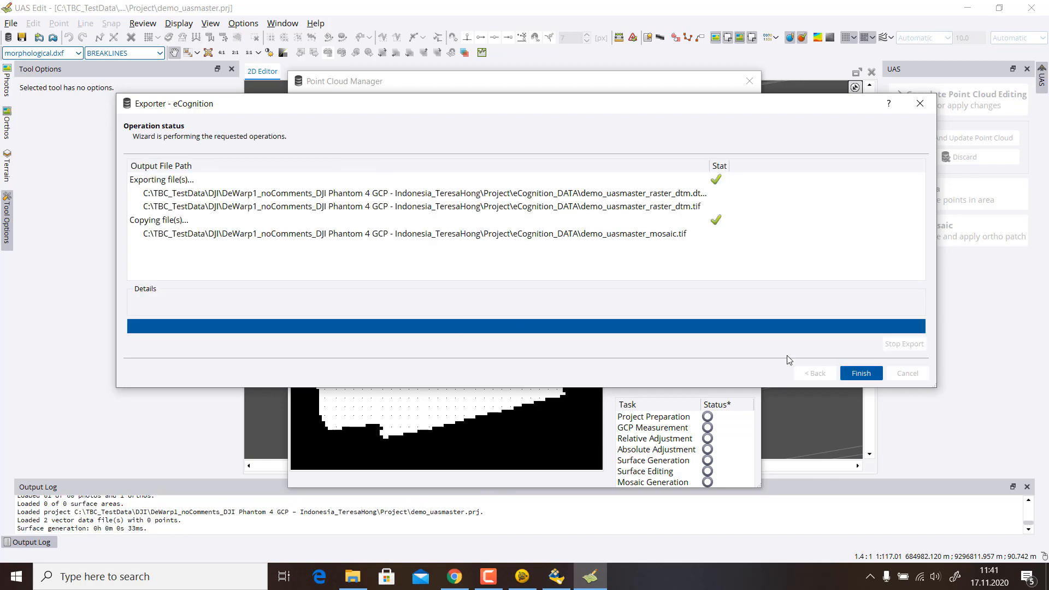
{"action": "left_click", "coordinate": [846, 375]}
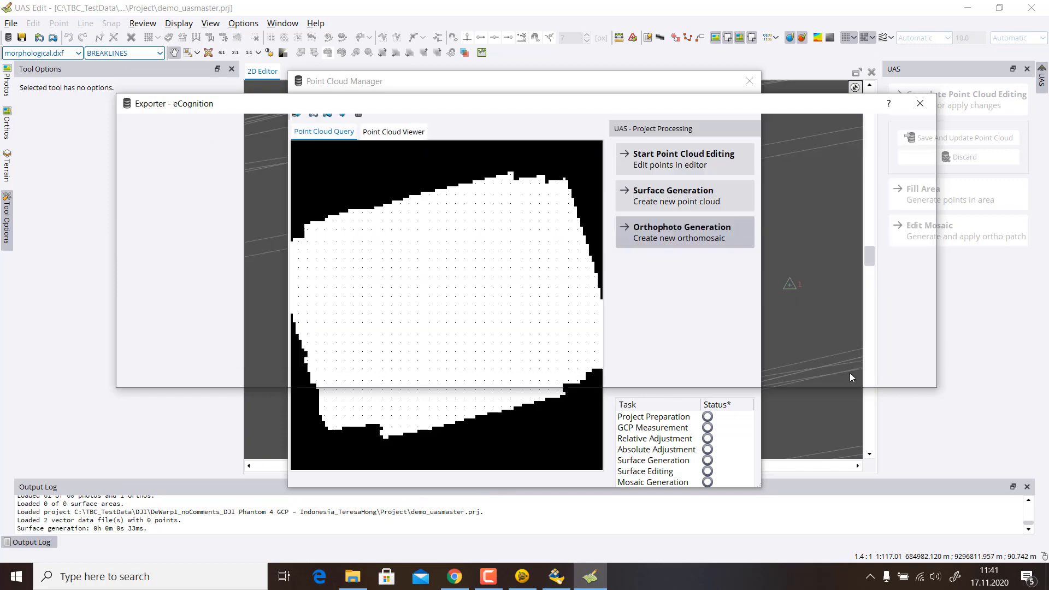
Step: Check the exported DTM and mosaic files in the eCognition_DATA folder in File Explorer, look through the Project folder and return to UAS Edit
{"action": "left_click", "coordinate": [369, 576]}
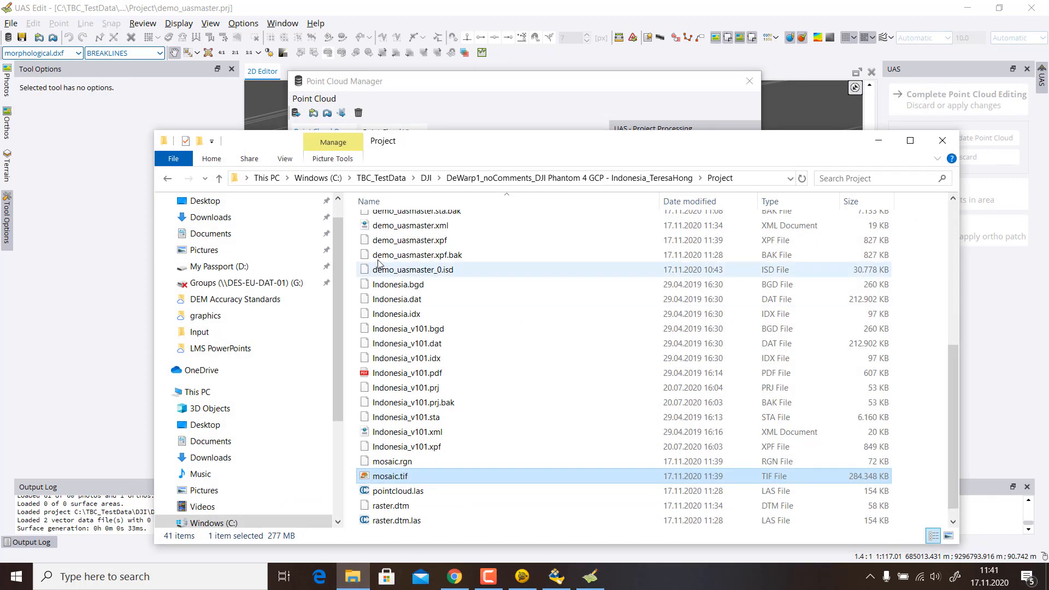
{"action": "scroll", "coordinate": [511, 294], "scroll_direction": "up", "scroll_amount": 5}
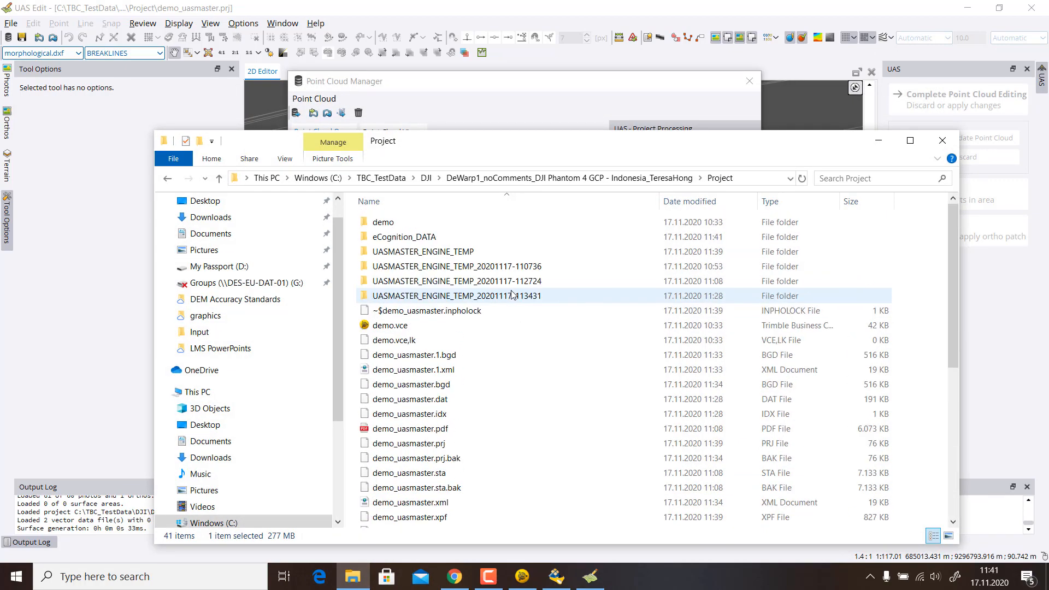
{"action": "double_click", "coordinate": [398, 237]}
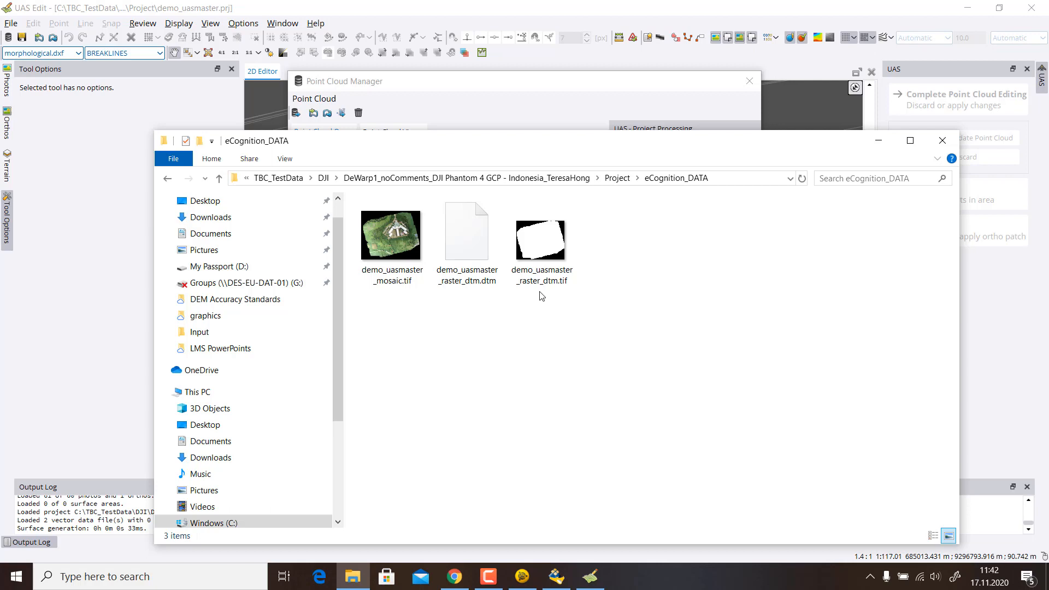
{"action": "left_click", "coordinate": [540, 257]}
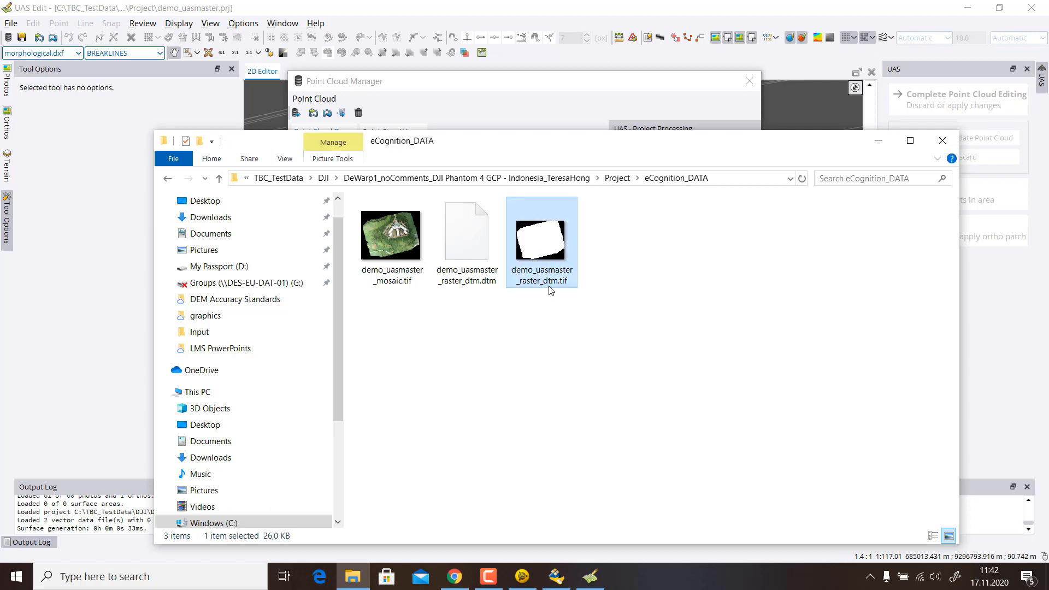
{"action": "left_click", "coordinate": [392, 257]}
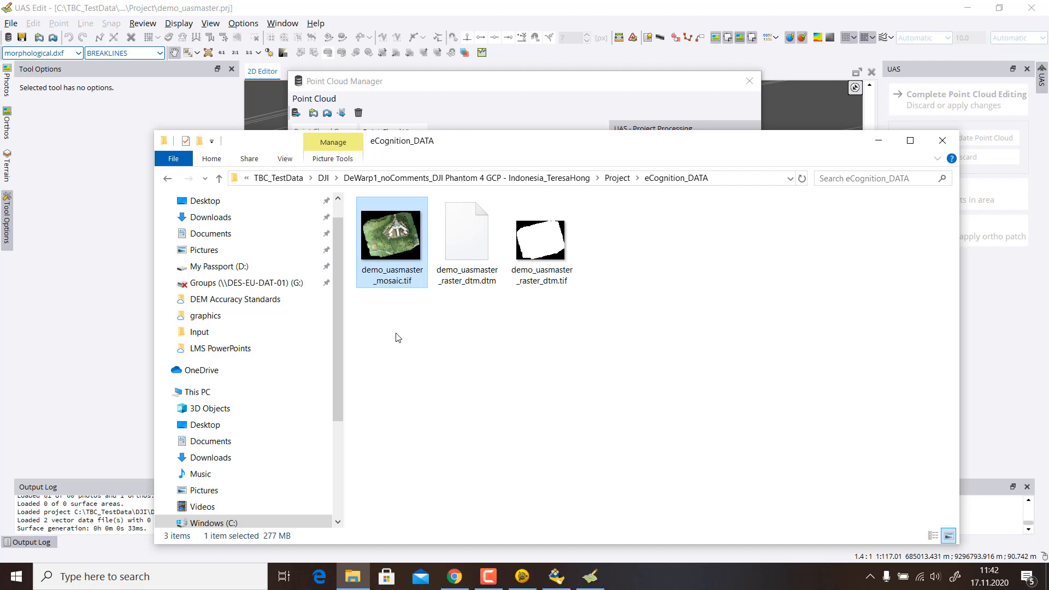
{"action": "left_click", "coordinate": [617, 178]}
{"action": "scroll", "coordinate": [417, 445], "scroll_direction": "down", "scroll_amount": 5}
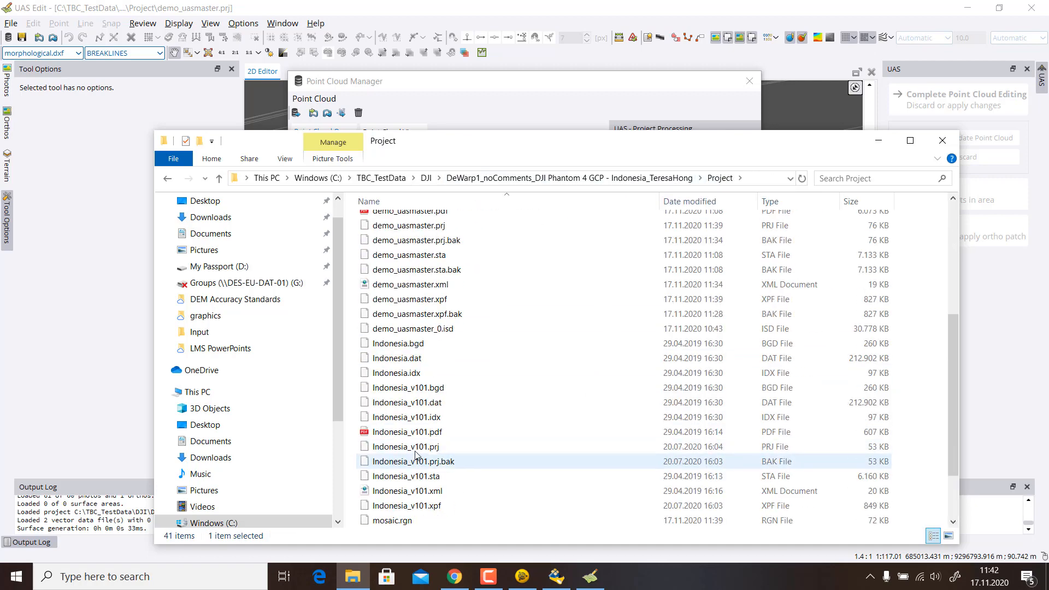
{"action": "scroll", "coordinate": [416, 452], "scroll_direction": "down", "scroll_amount": 2}
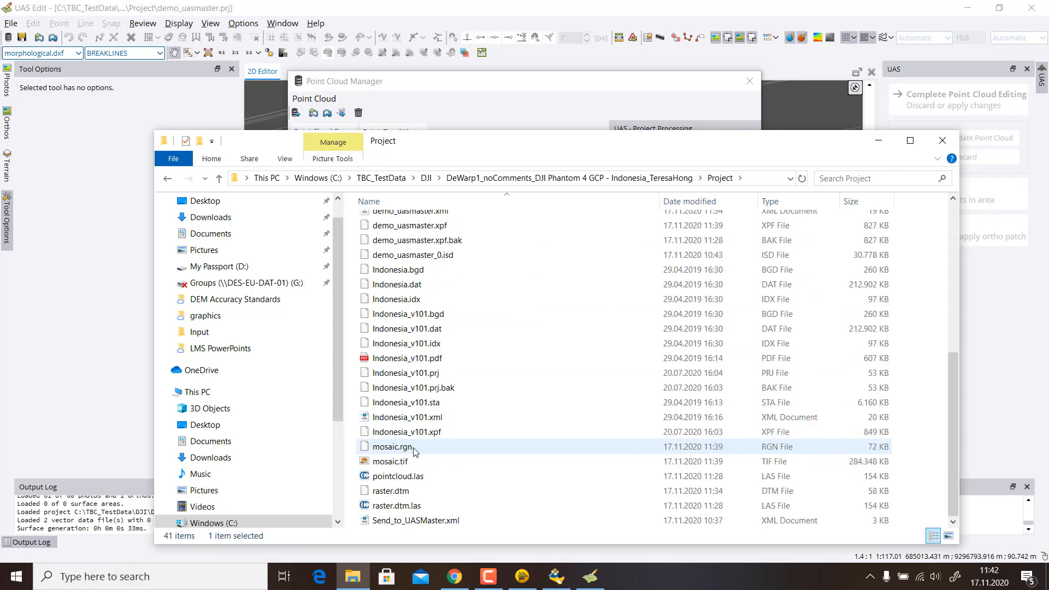
{"action": "left_click", "coordinate": [875, 143]}
Step: Close the Point Cloud Manager and exit UAS Edit to return to UAS ApplicationsMaster
{"action": "left_click", "coordinate": [335, 99]}
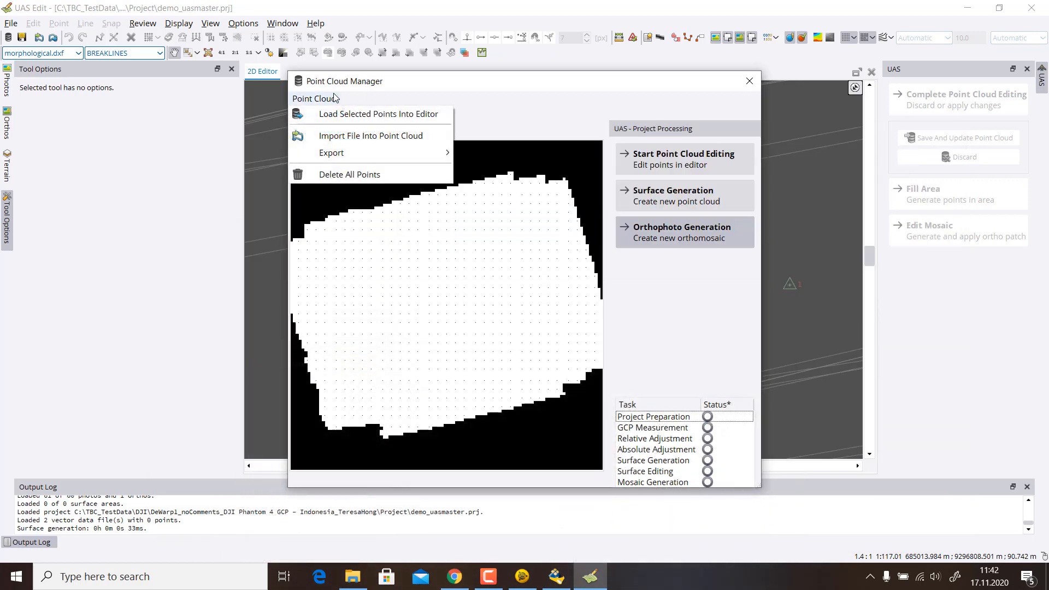
{"action": "left_click", "coordinate": [680, 94]}
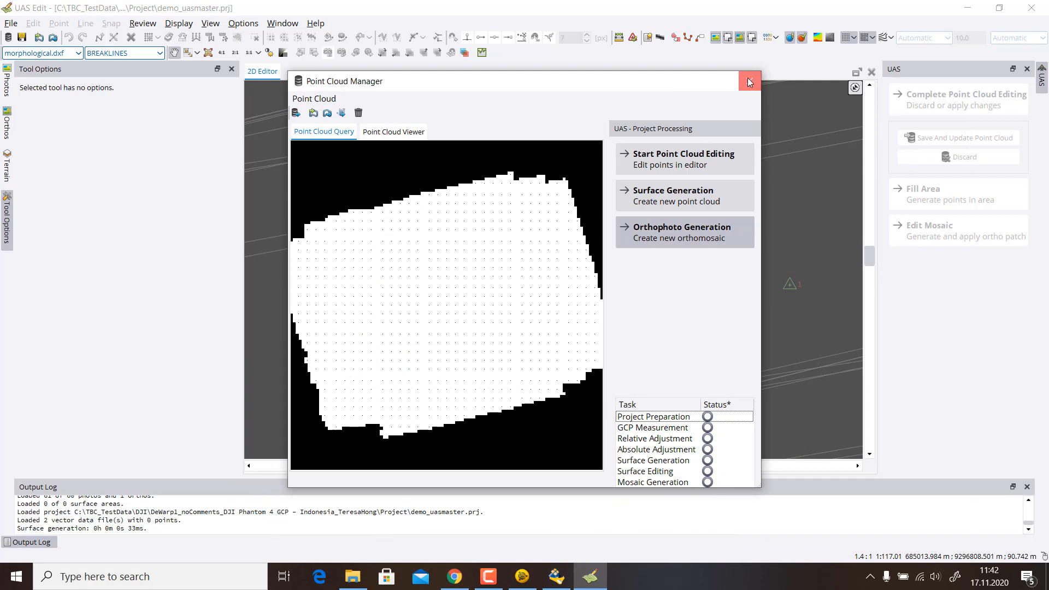
{"action": "left_click", "coordinate": [749, 82]}
{"action": "left_click", "coordinate": [11, 23]}
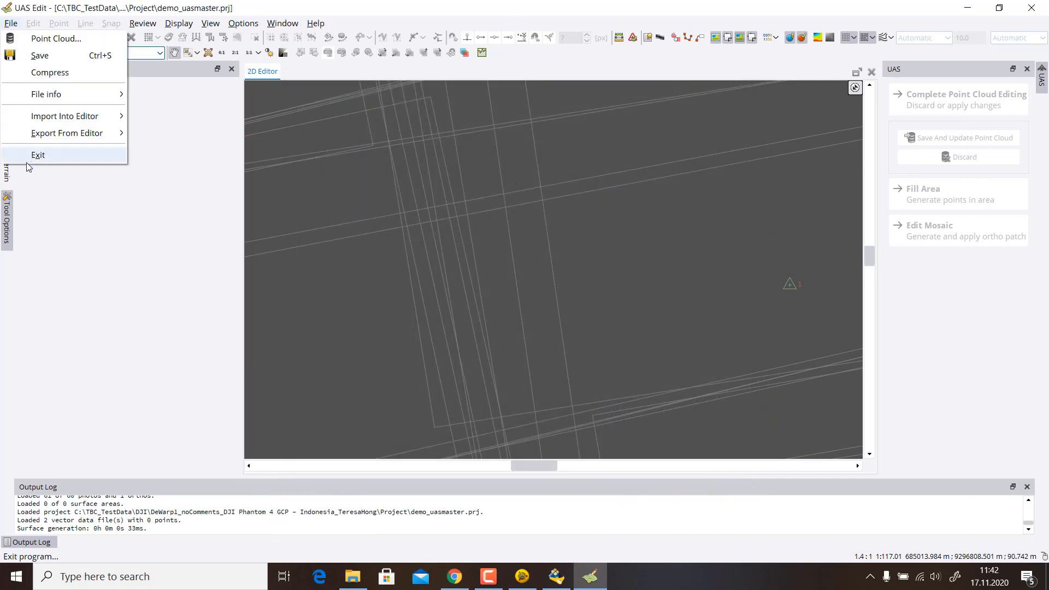
{"action": "left_click", "coordinate": [35, 155]}
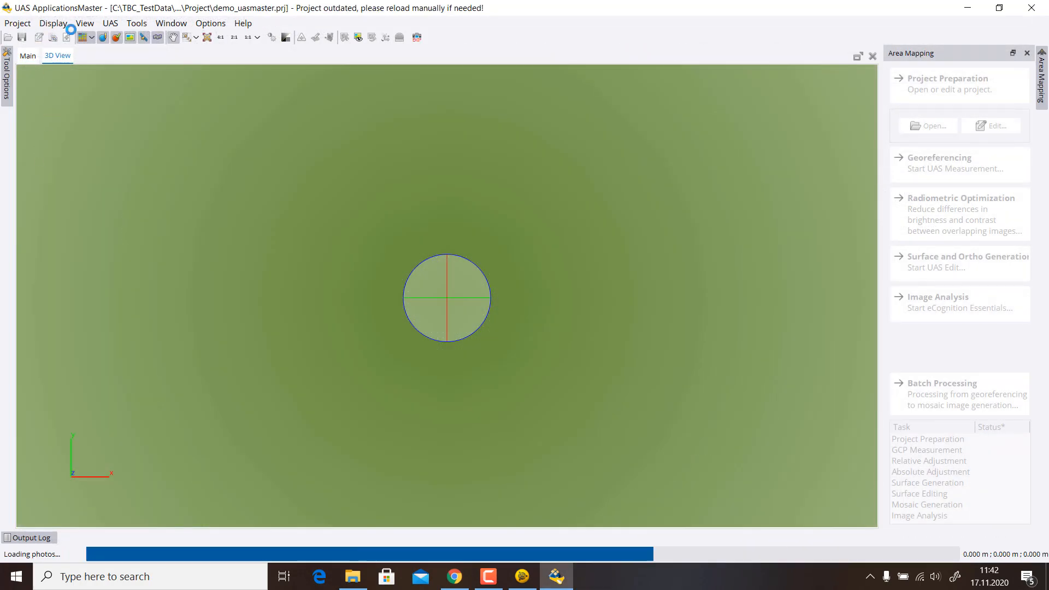
Step: Open the Send To Trimble Business Center export and add ground control points and observations with Survey quality to the exported items
{"action": "left_click", "coordinate": [19, 23]}
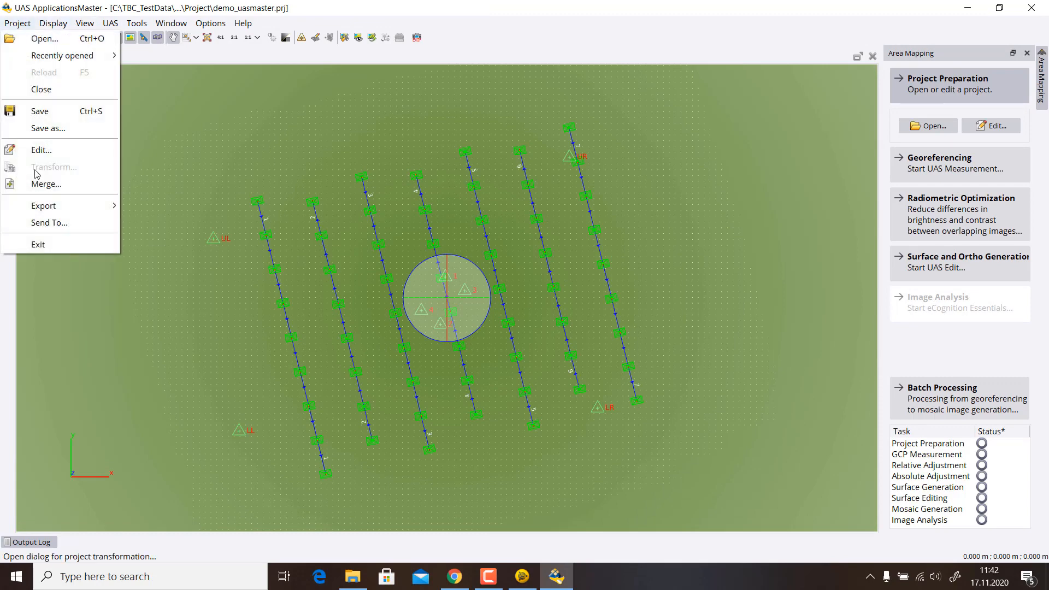
{"action": "left_click", "coordinate": [35, 228]}
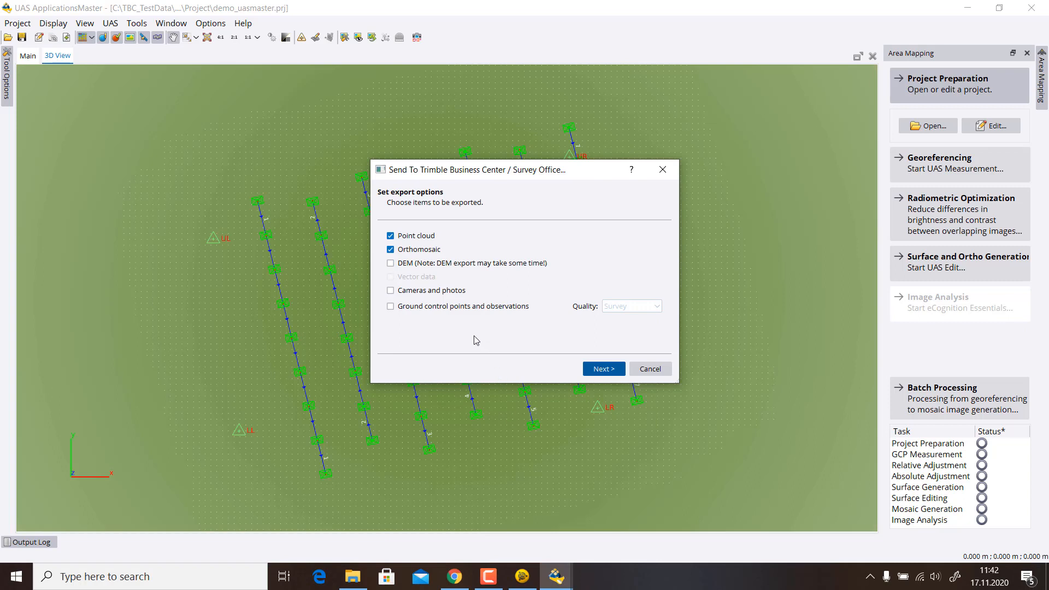
{"action": "left_click", "coordinate": [421, 310]}
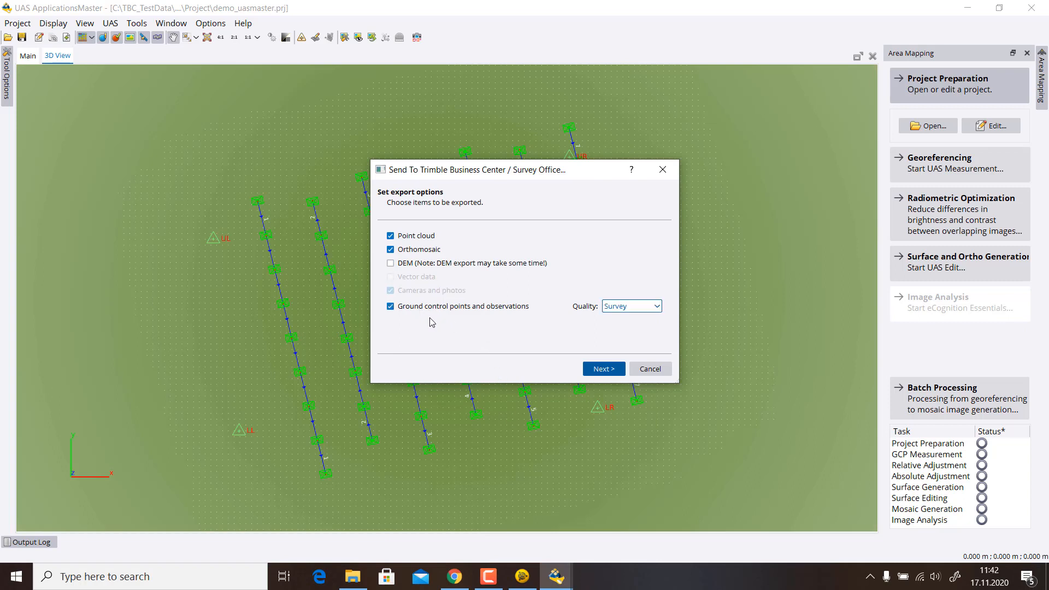
{"action": "left_click", "coordinate": [621, 308]}
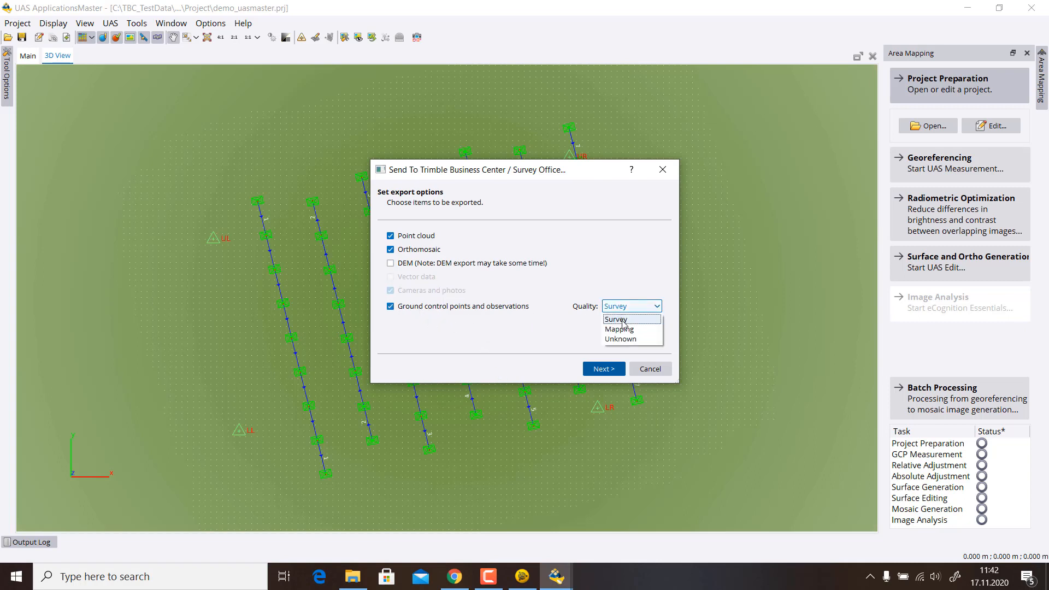
{"action": "left_click", "coordinate": [621, 319]}
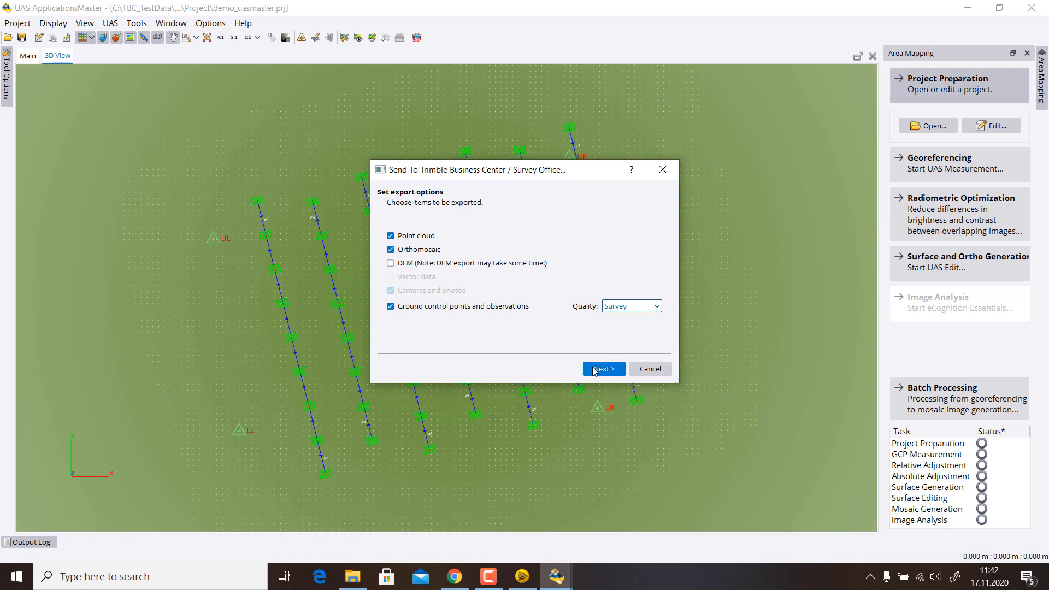
Step: Check the demo project in Trimble Business Center, return to the export wizard, prepare the exchange data and send it to Trimble Business Center
{"action": "left_click", "coordinate": [524, 577]}
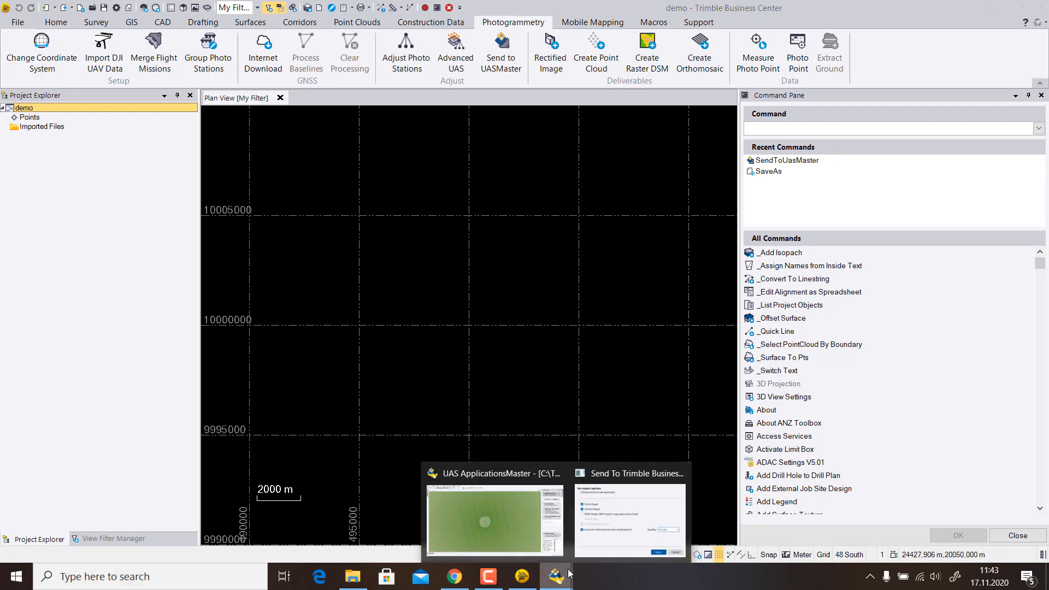
{"action": "left_click", "coordinate": [629, 522]}
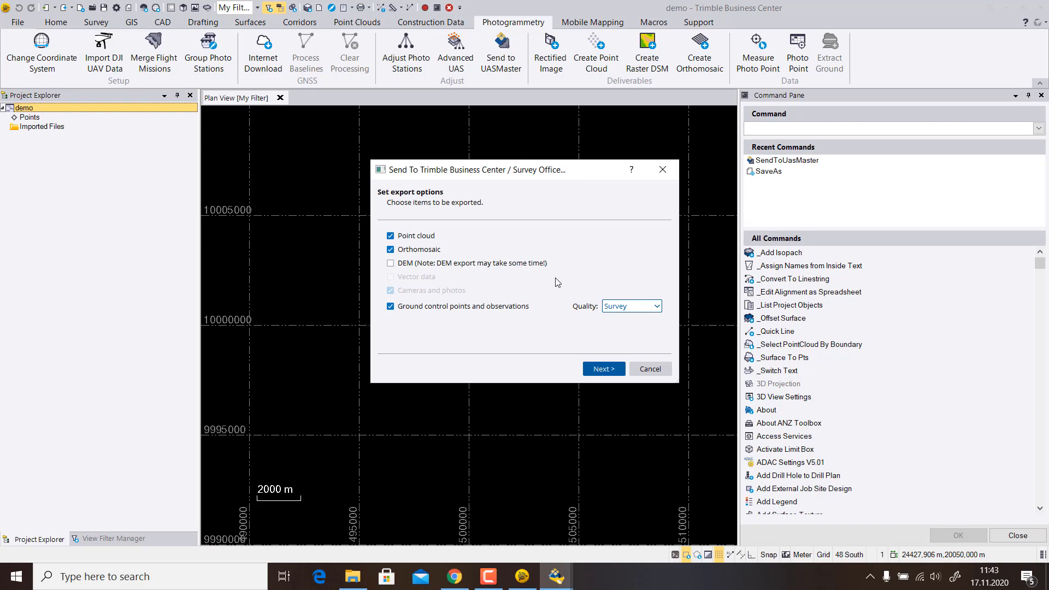
{"action": "left_click", "coordinate": [596, 368]}
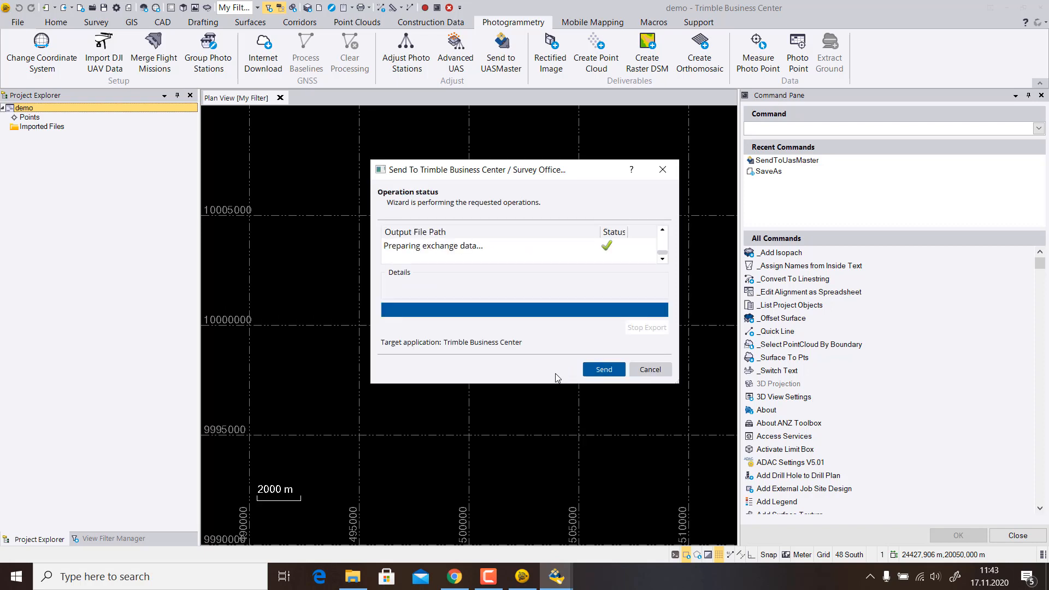
{"action": "left_click", "coordinate": [593, 370]}
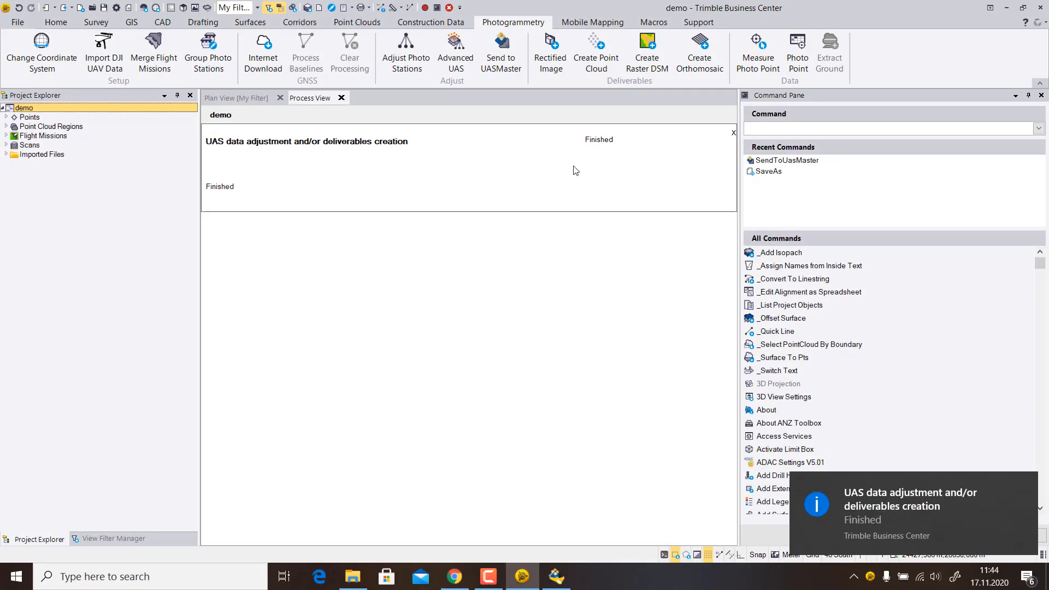
Step: Dismiss the finished UAS process and filter the plan view to hide the Points layer, the photogrammetry data and the point cloud scan
{"action": "left_click", "coordinate": [733, 133]}
{"action": "left_click", "coordinate": [253, 100]}
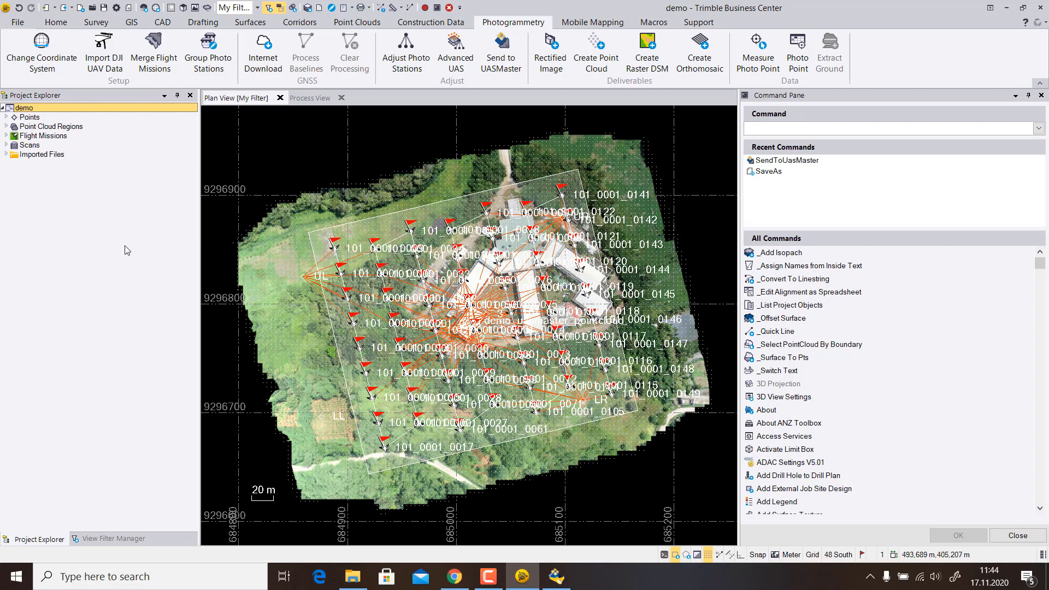
{"action": "left_click", "coordinate": [104, 539]}
{"action": "scroll", "coordinate": [96, 312], "scroll_direction": "down", "scroll_amount": 3}
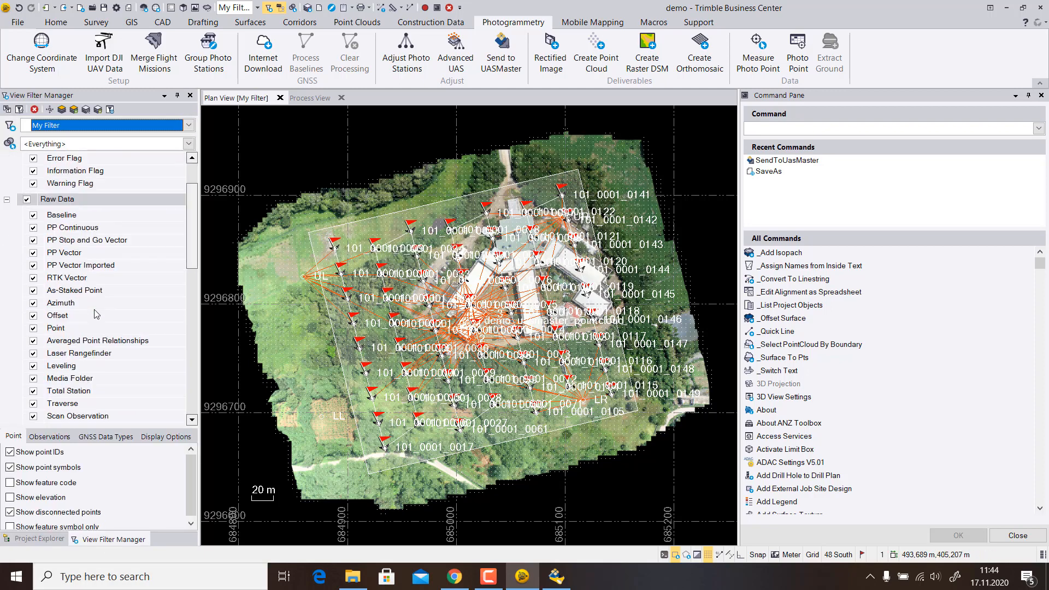
{"action": "scroll", "coordinate": [97, 313], "scroll_direction": "down", "scroll_amount": 2}
{"action": "scroll", "coordinate": [96, 312], "scroll_direction": "down", "scroll_amount": 3}
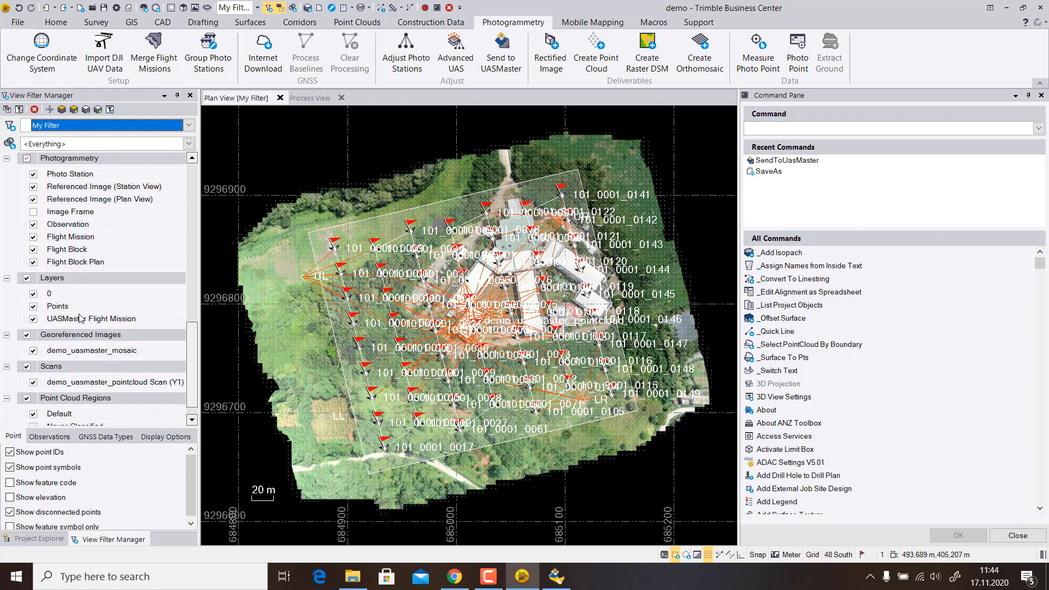
{"action": "left_click", "coordinate": [33, 306]}
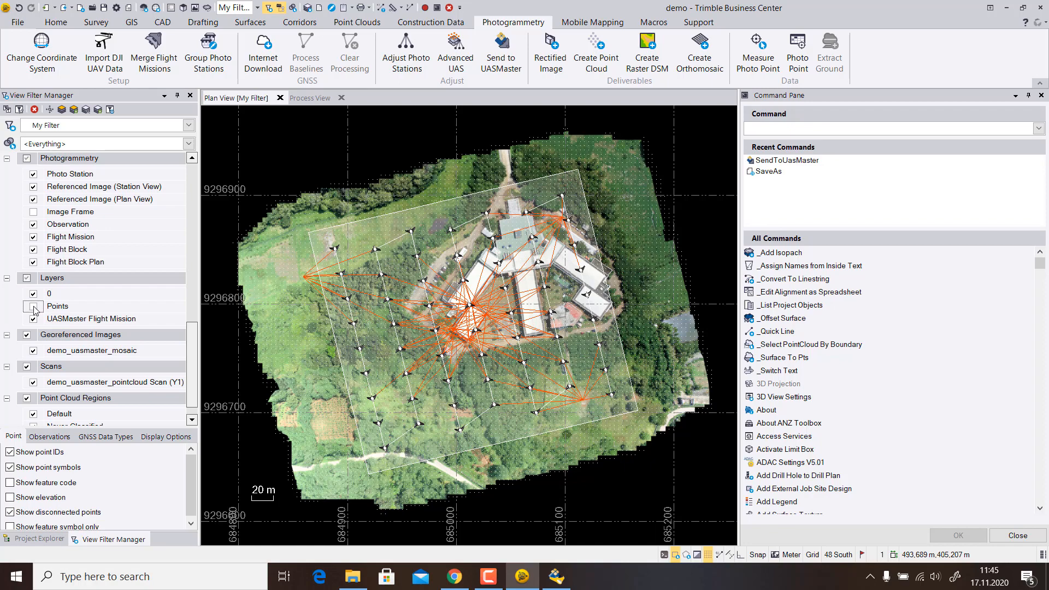
{"action": "left_click", "coordinate": [34, 351]}
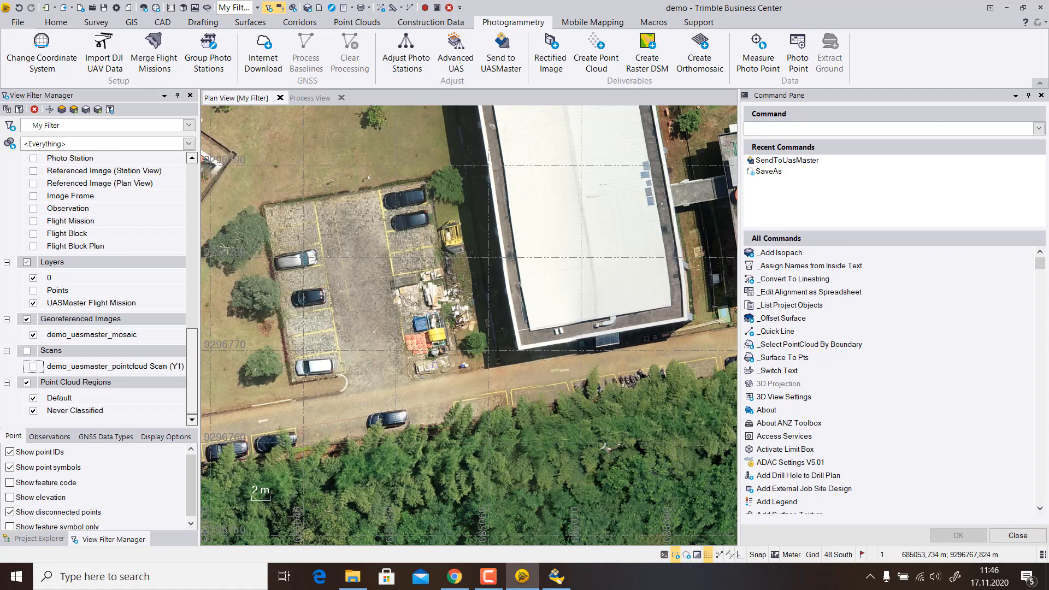
Step: Inspect the orthomosaic along the road, car park and building roofs in the plan view
{"action": "left_click_drag", "start_coordinate": [505, 327], "coordinate": [292, 337]}
{"action": "middle_click_drag", "start_coordinate": [292, 338], "coordinate": [244, 337]}
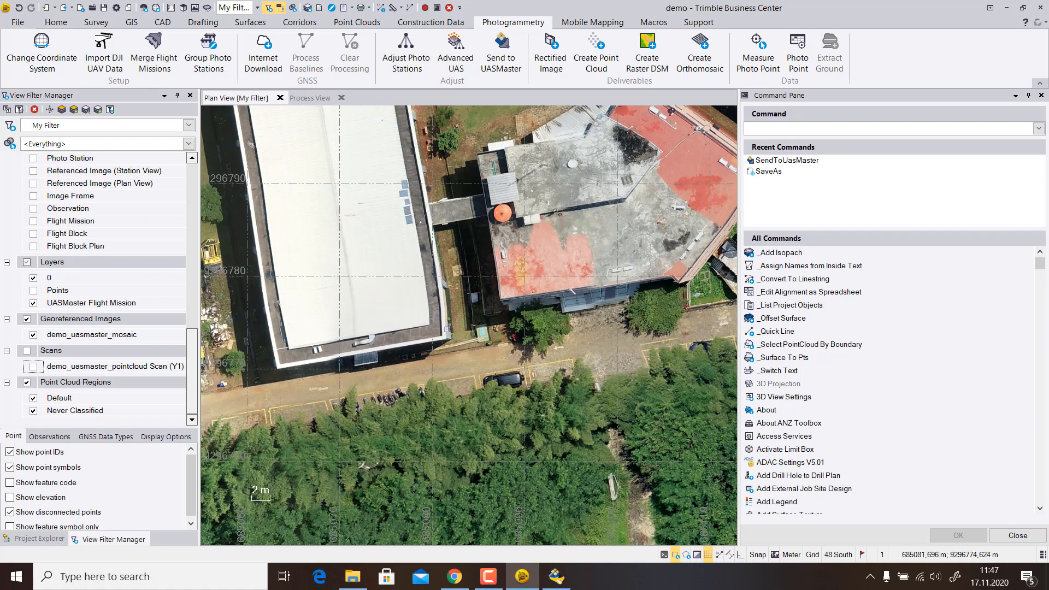
{"action": "middle_click_drag", "start_coordinate": [323, 363], "coordinate": [689, 367]}
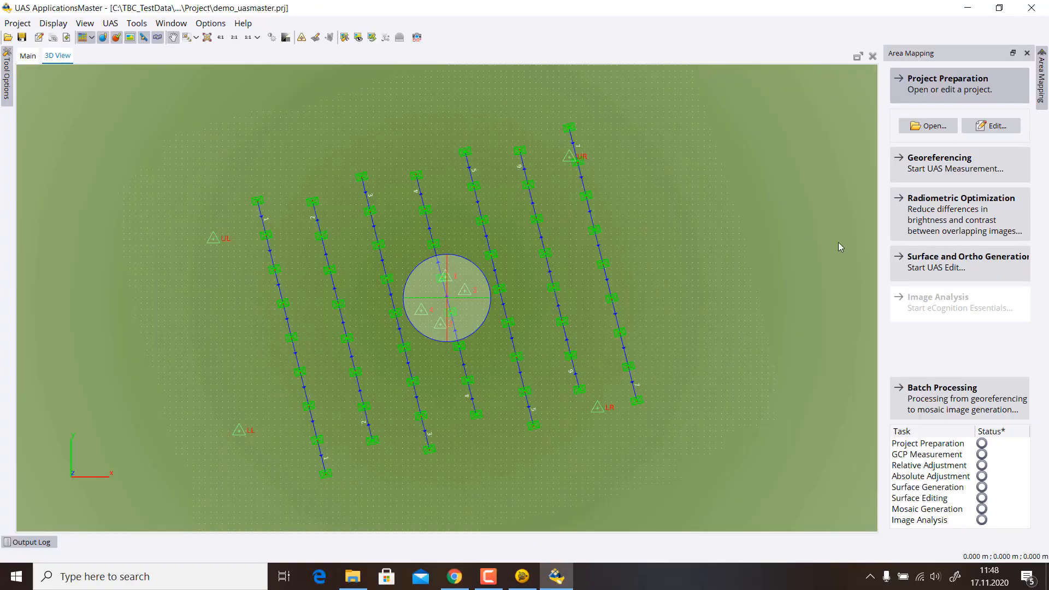
Step: Switch to UAS ApplicationsMaster, start UAS Edit and delete all points from the existing point cloud
{"action": "left_click", "coordinate": [931, 266]}
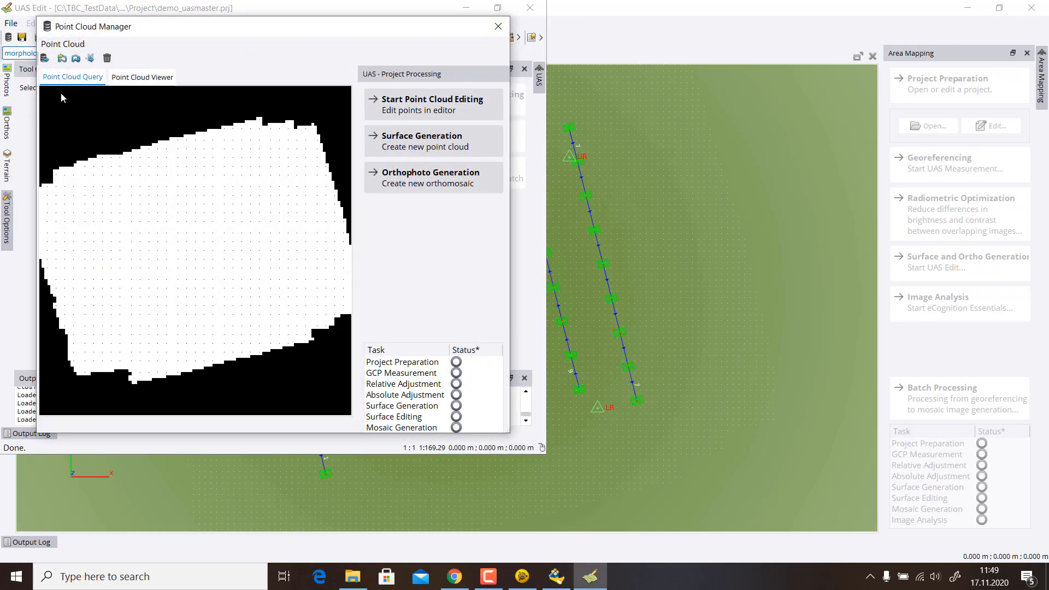
{"action": "left_click", "coordinate": [62, 43]}
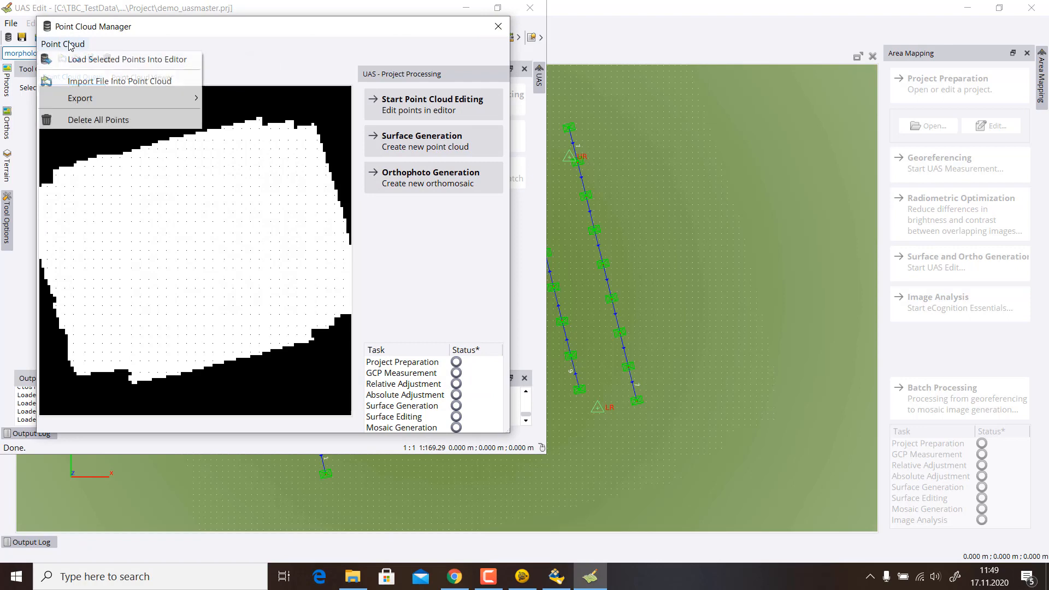
{"action": "left_click", "coordinate": [82, 120]}
{"action": "left_click", "coordinate": [554, 309]}
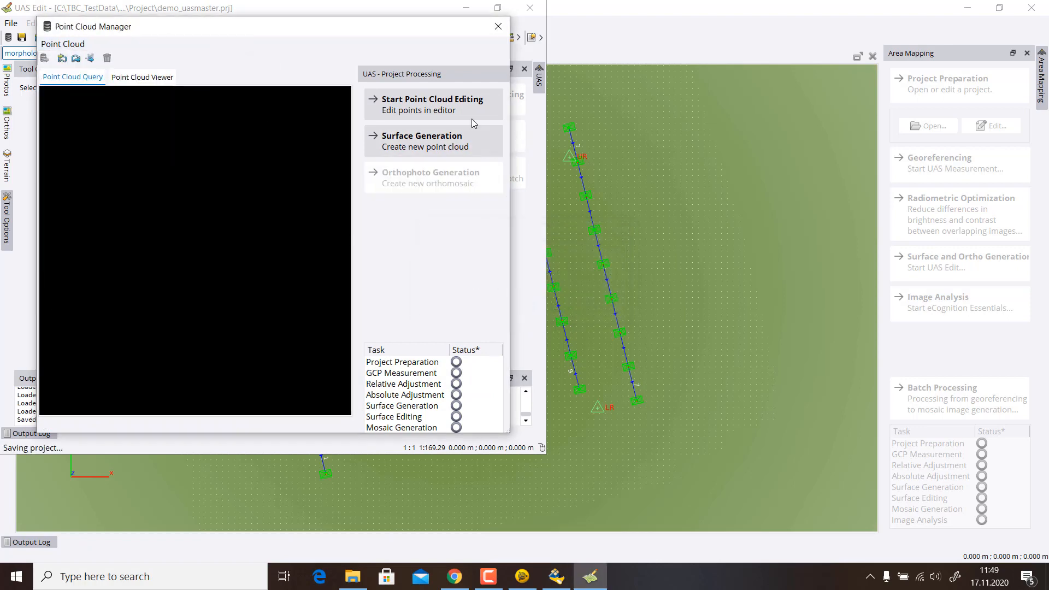
Step: Close the emptied Point Cloud Manager and maximize the UAS Edit window
{"action": "left_click_drag", "start_coordinate": [411, 31], "coordinate": [539, 160]}
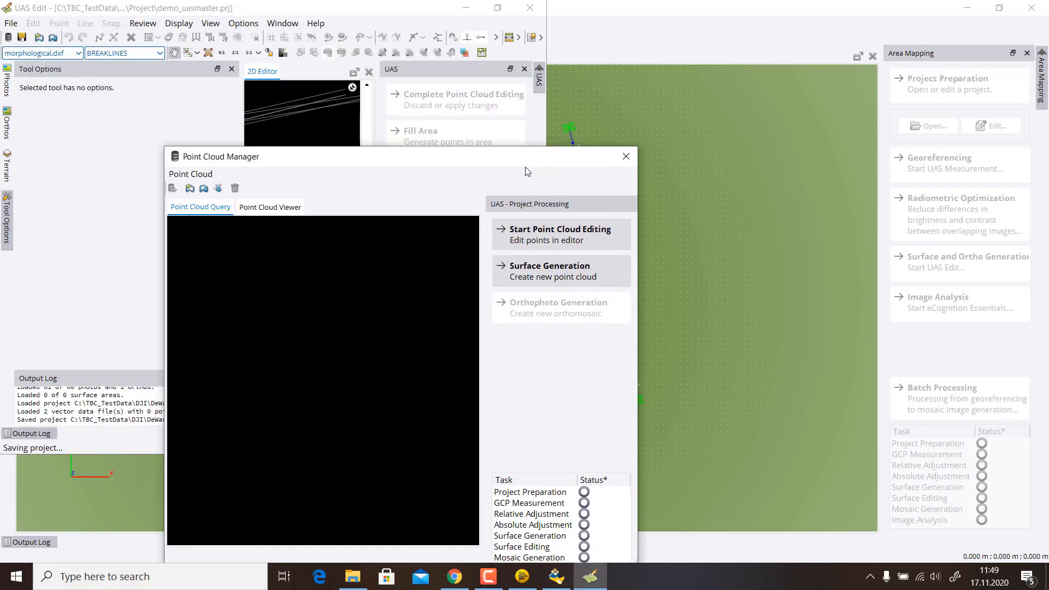
{"action": "left_click", "coordinate": [625, 157]}
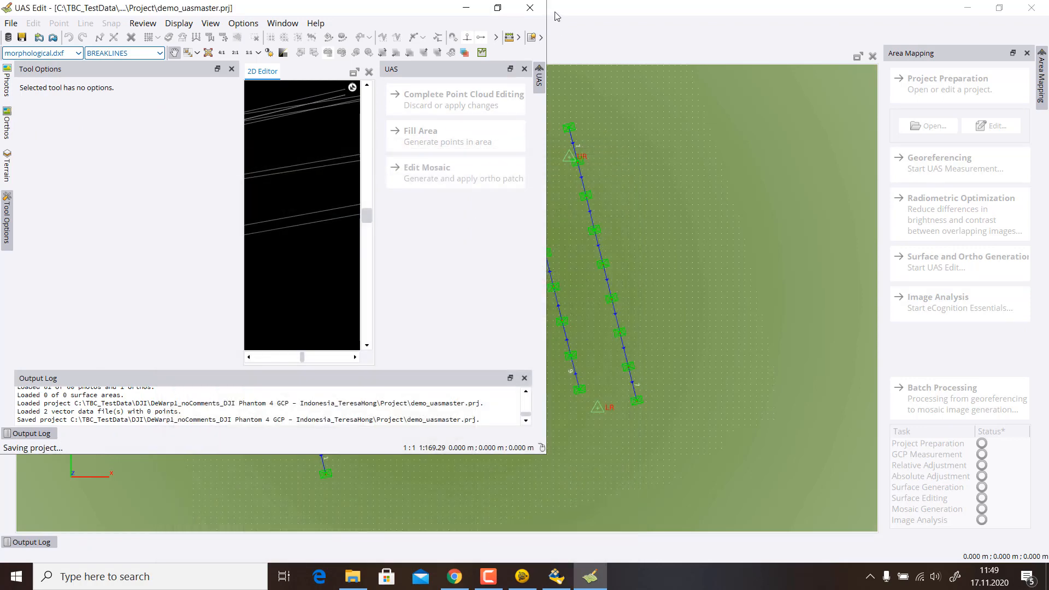
{"action": "left_click", "coordinate": [497, 8]}
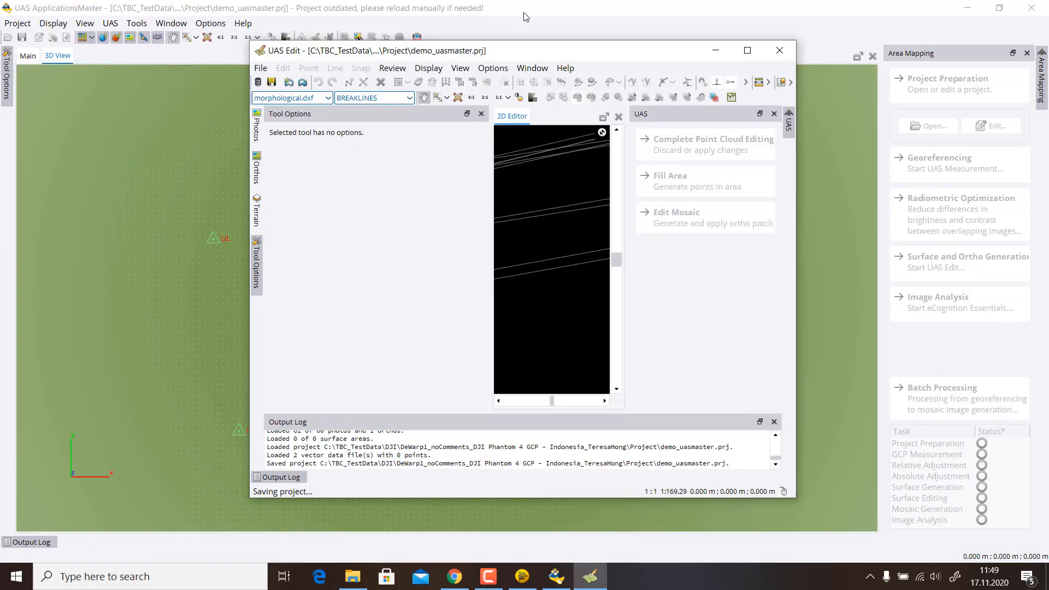
{"action": "left_click", "coordinate": [745, 52]}
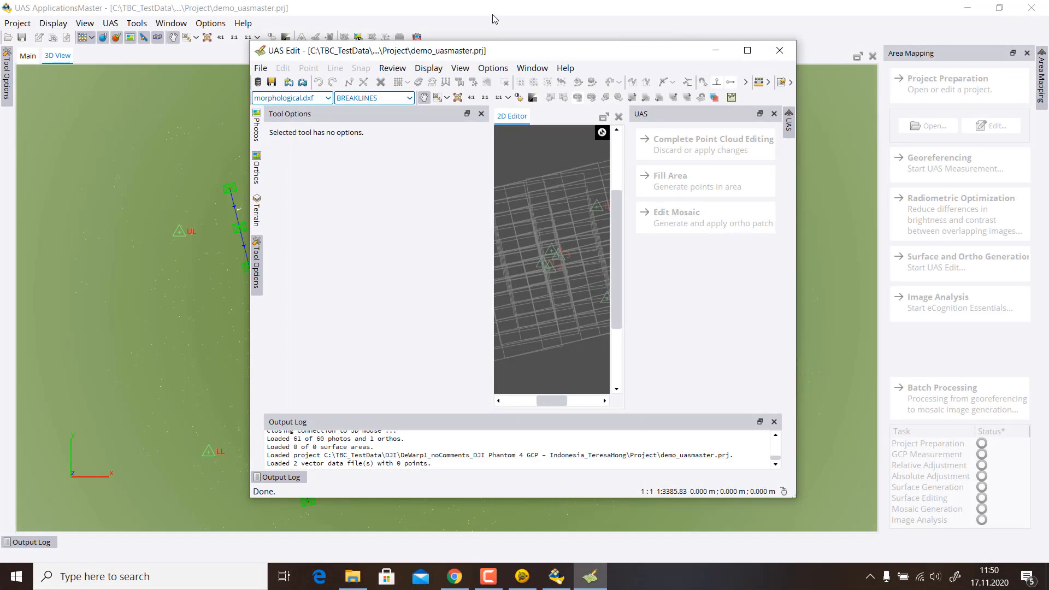
{"action": "left_click", "coordinate": [748, 51]}
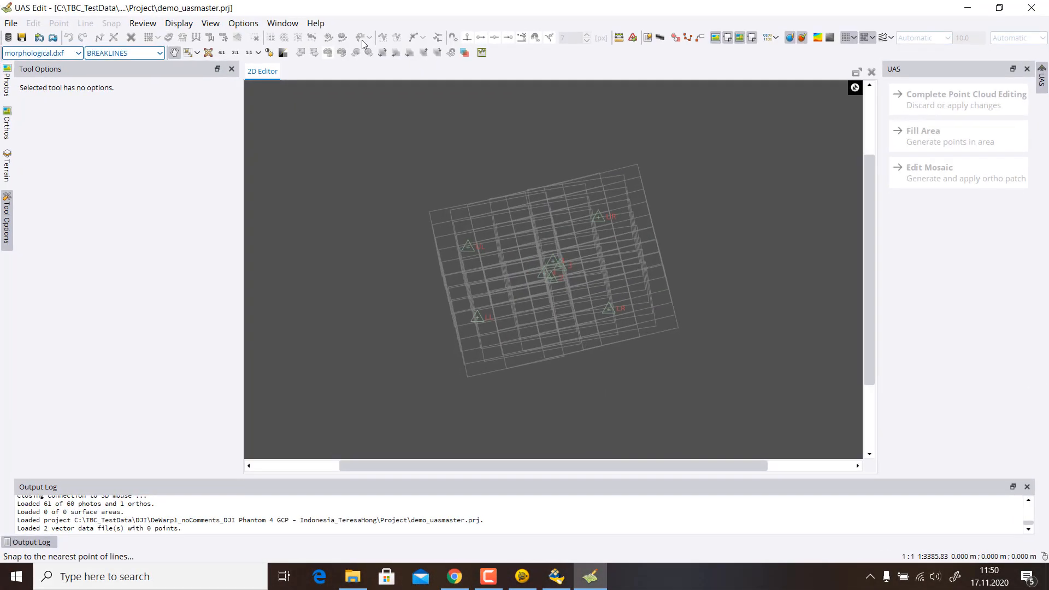
Step: Generate a new point cloud with model type Surface (SGM_2.5D) and Low extraction level, saving the Default strategy and replacing the existing cloud
{"action": "left_click", "coordinate": [8, 38]}
{"action": "left_click", "coordinate": [699, 196]}
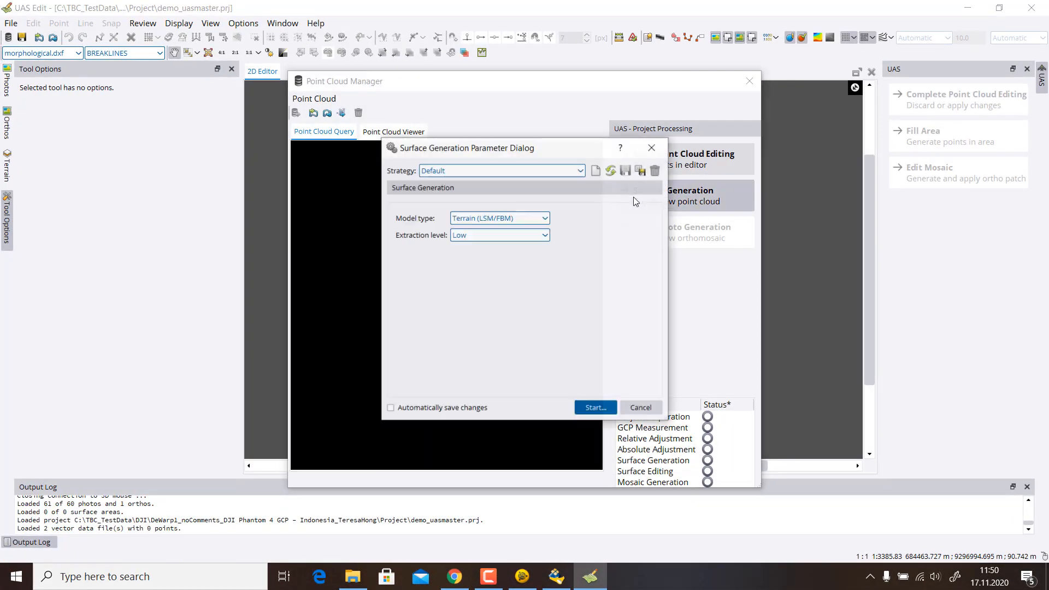
{"action": "left_click", "coordinate": [546, 219]}
{"action": "left_click", "coordinate": [483, 251]}
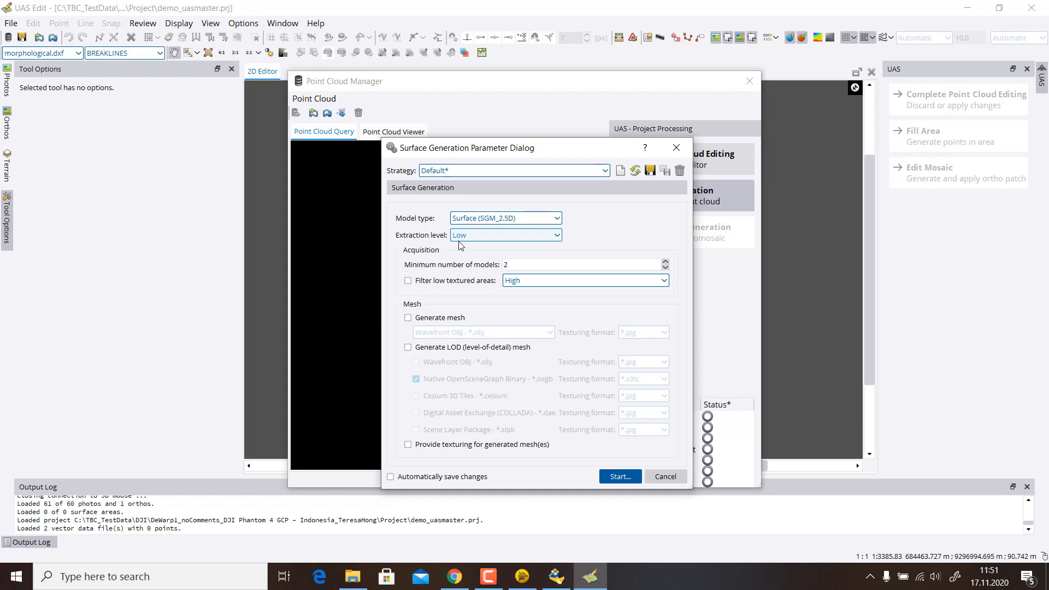
{"action": "left_click", "coordinate": [649, 172]}
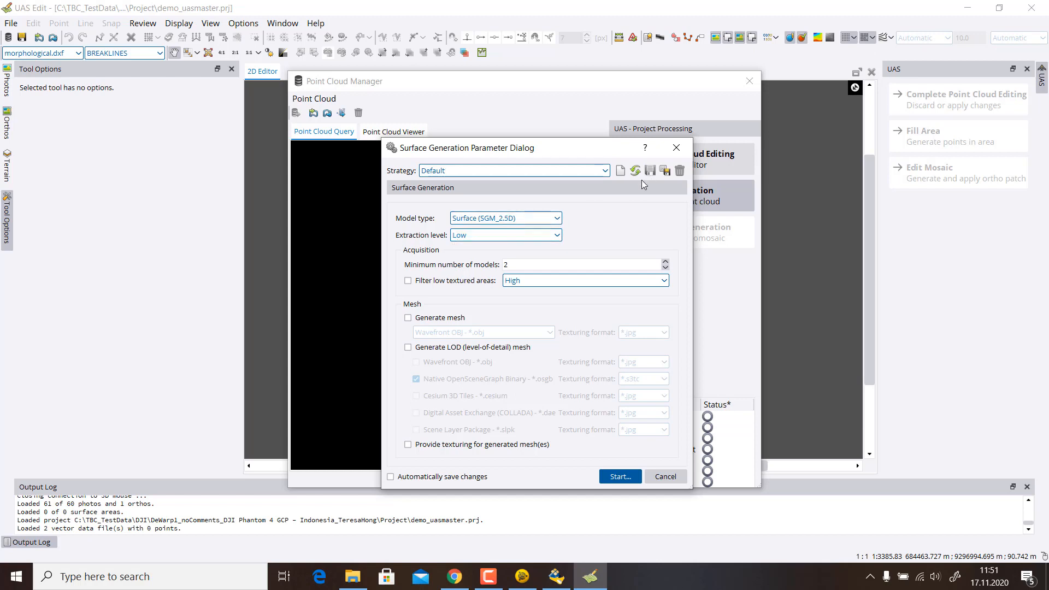
{"action": "left_click", "coordinate": [619, 477]}
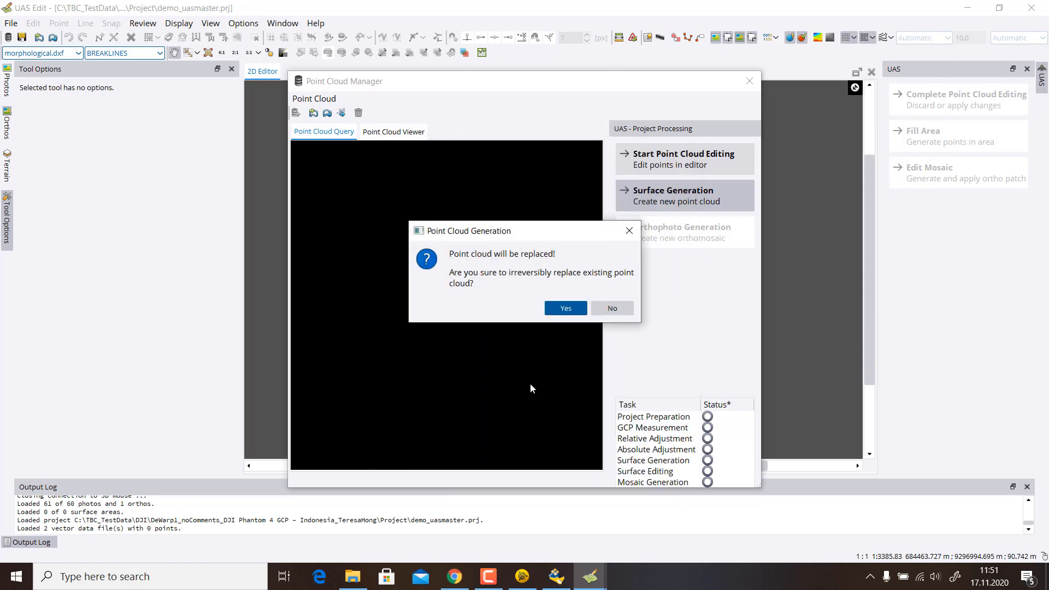
{"action": "left_click", "coordinate": [557, 309]}
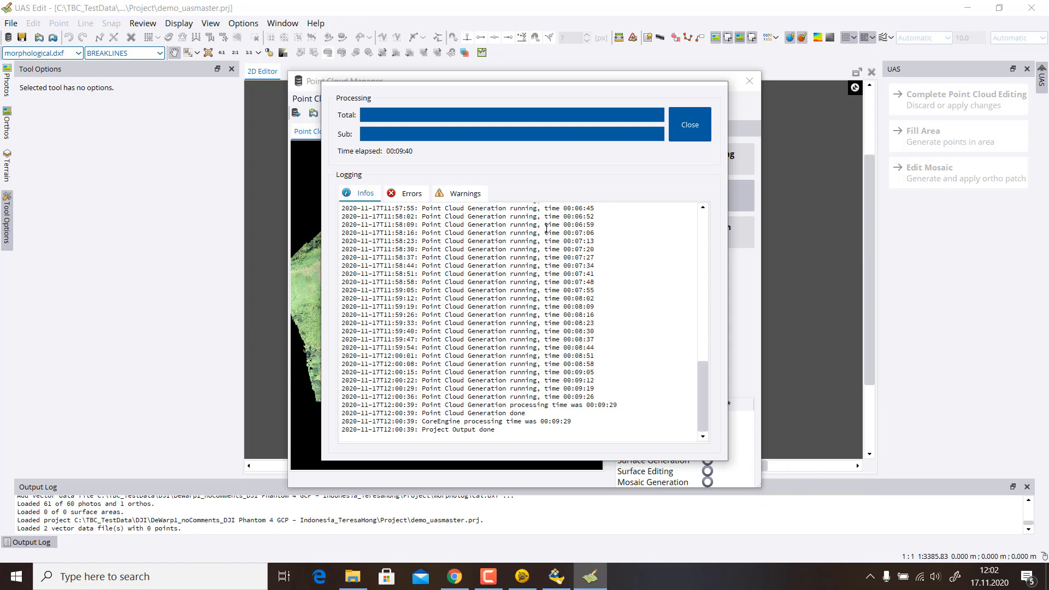
{"action": "left_click", "coordinate": [689, 126]}
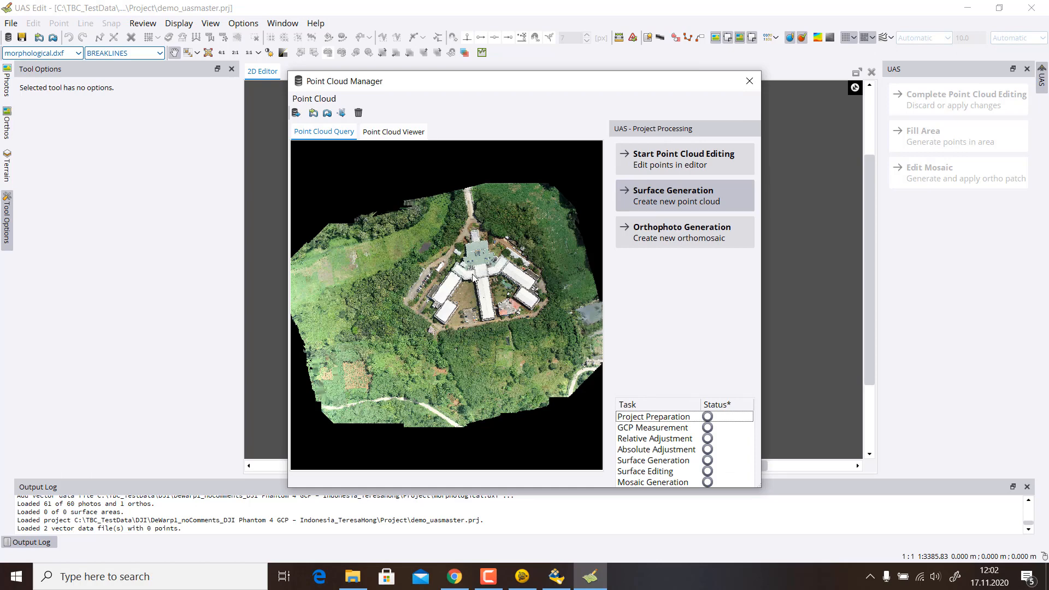
Step: Check pointcloud.las in the Project folder and the tiles in the TrueOrtho folder in File Explorer, and return to UAS Edit
{"action": "left_click", "coordinate": [356, 586]}
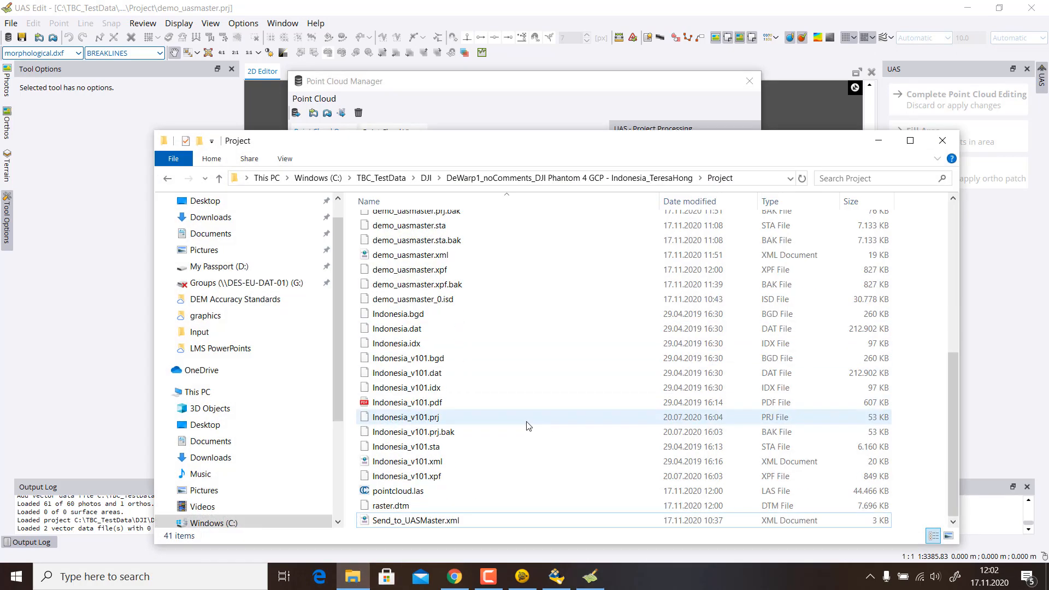
{"action": "left_click", "coordinate": [465, 491]}
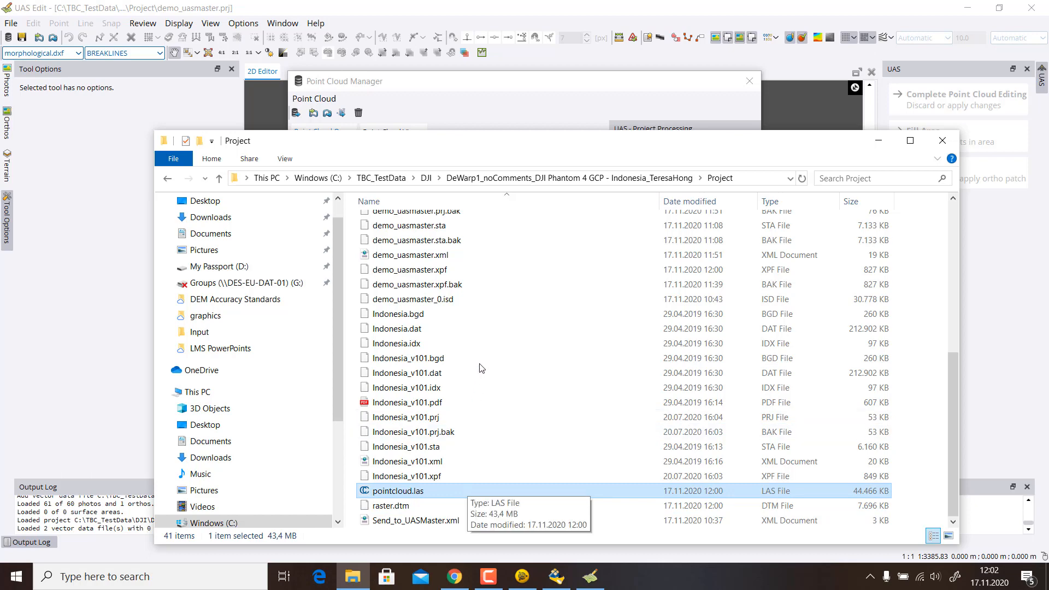
{"action": "scroll", "coordinate": [484, 366], "scroll_direction": "up", "scroll_amount": 7}
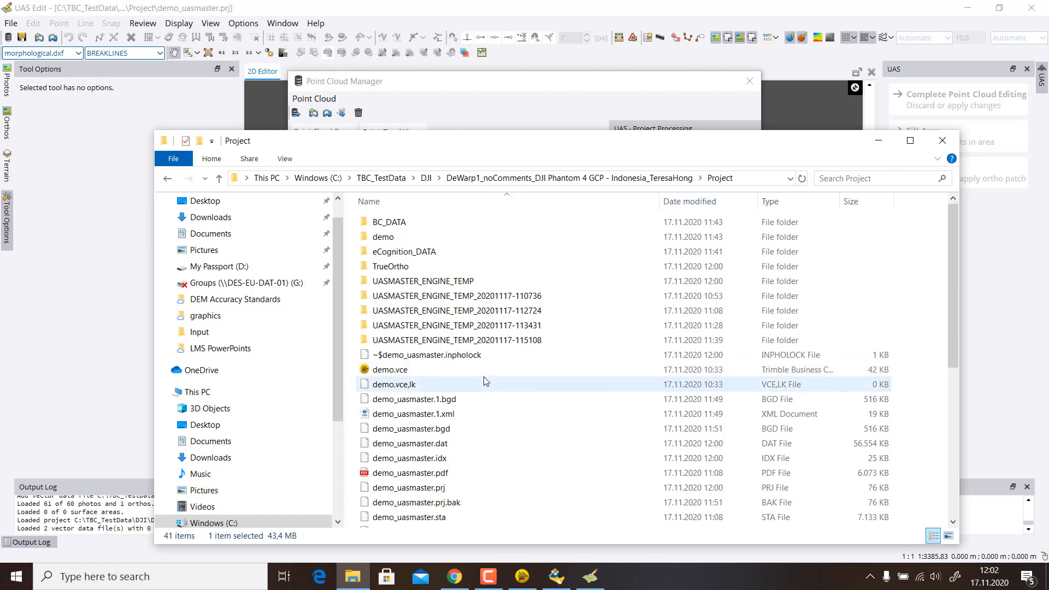
{"action": "double_click", "coordinate": [396, 268]}
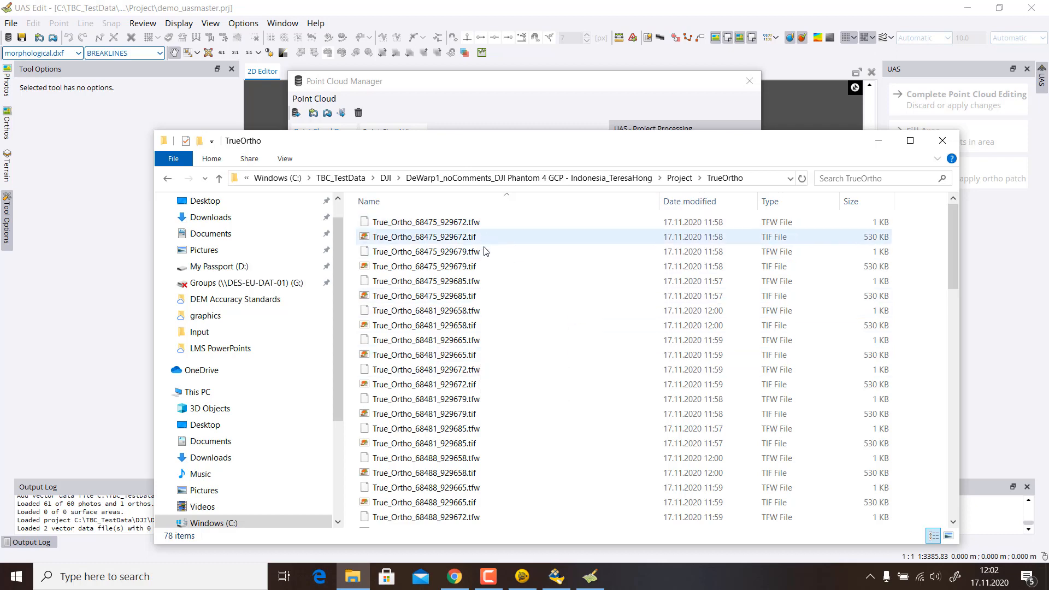
{"action": "scroll", "coordinate": [476, 463], "scroll_direction": "down", "scroll_amount": 1}
{"action": "scroll", "coordinate": [476, 463], "scroll_direction": "down", "scroll_amount": 15}
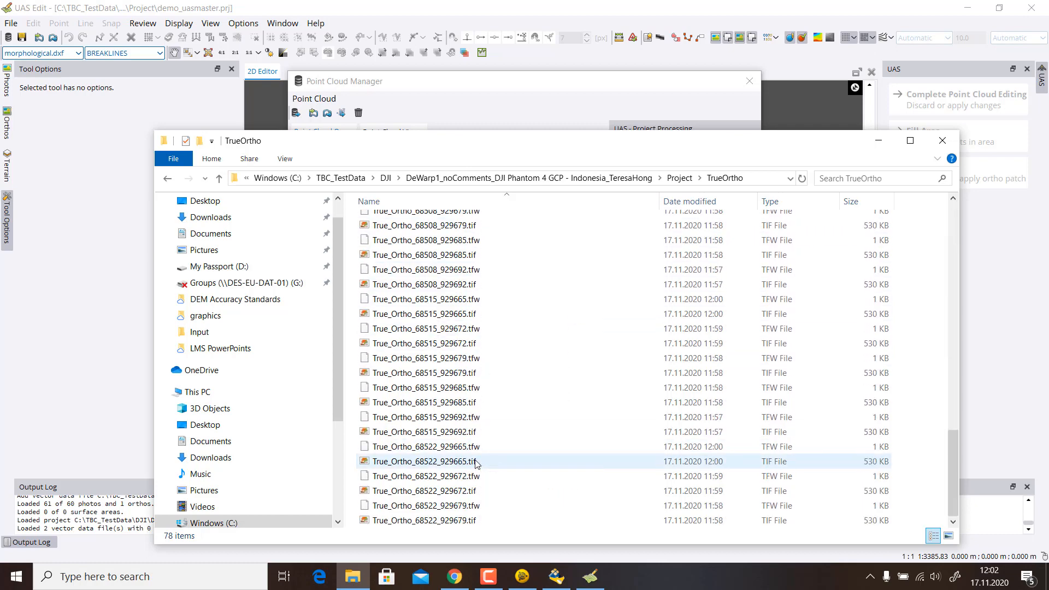
{"action": "scroll", "coordinate": [476, 463], "scroll_direction": "up", "scroll_amount": 15}
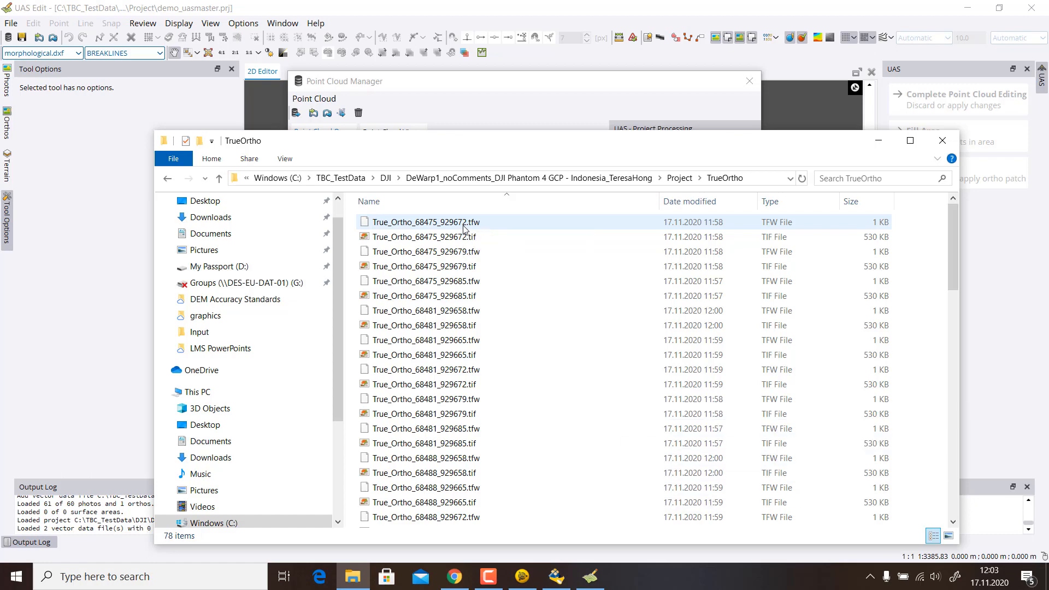
{"action": "left_click", "coordinate": [880, 144]}
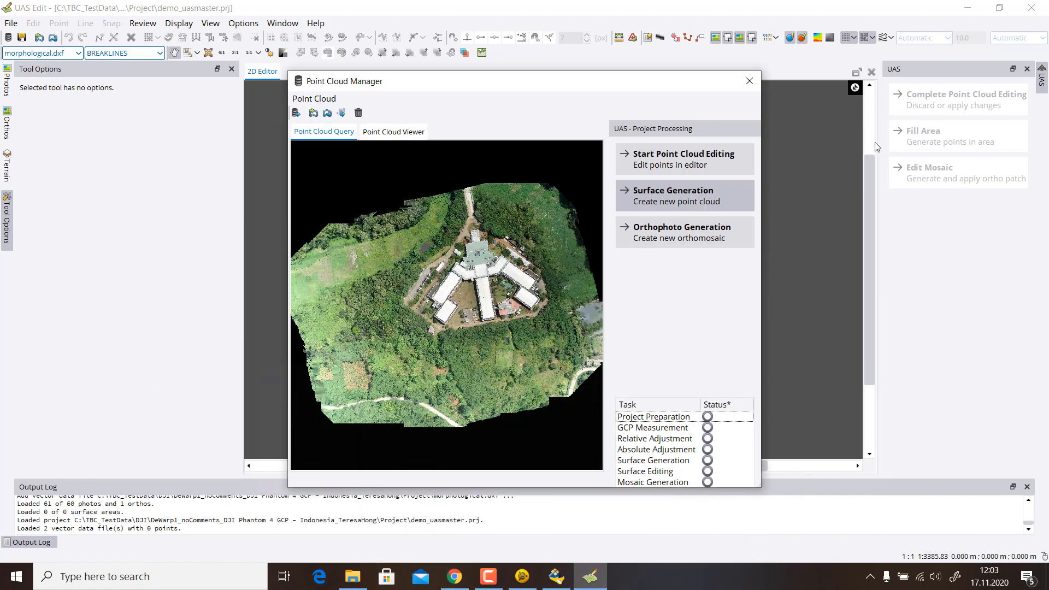
Step: Leave the point cloud export options unused, close the Point Cloud Manager and return to UAS ApplicationsMaster
{"action": "left_click", "coordinate": [322, 99]}
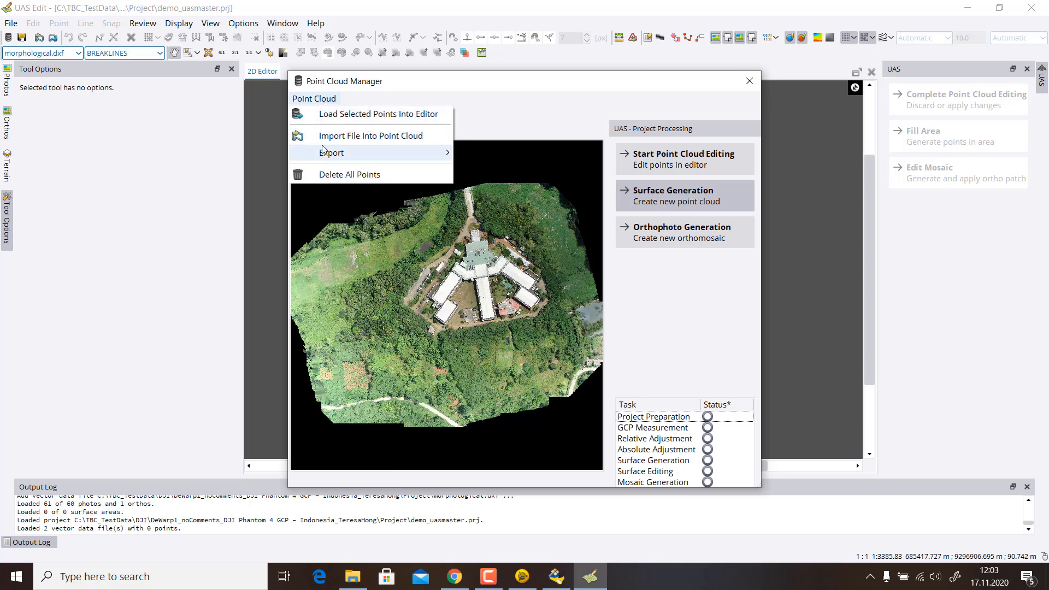
{"action": "left_click", "coordinate": [749, 82]}
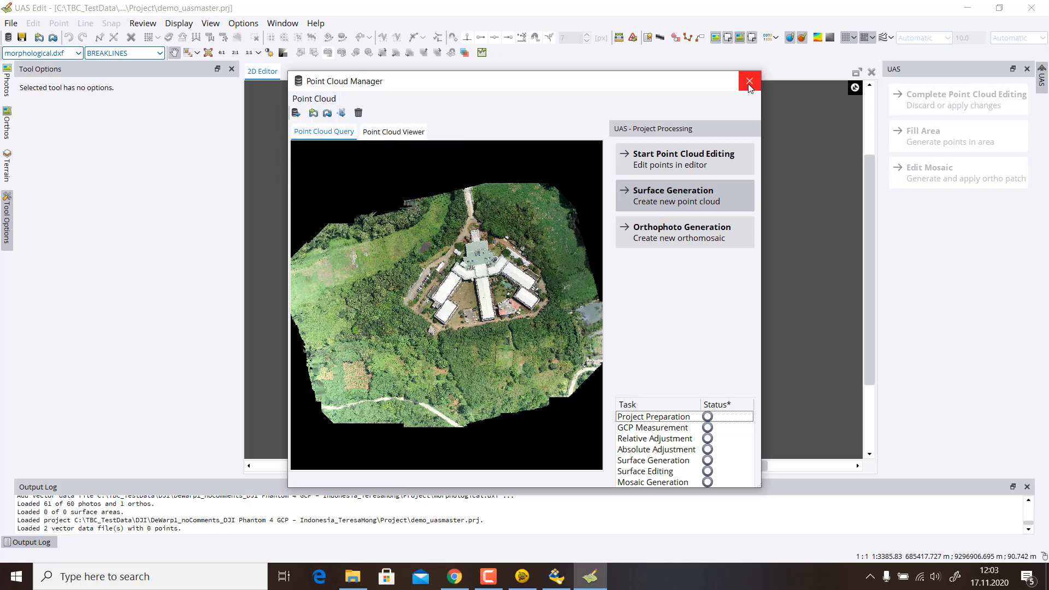
{"action": "left_click", "coordinate": [748, 82]}
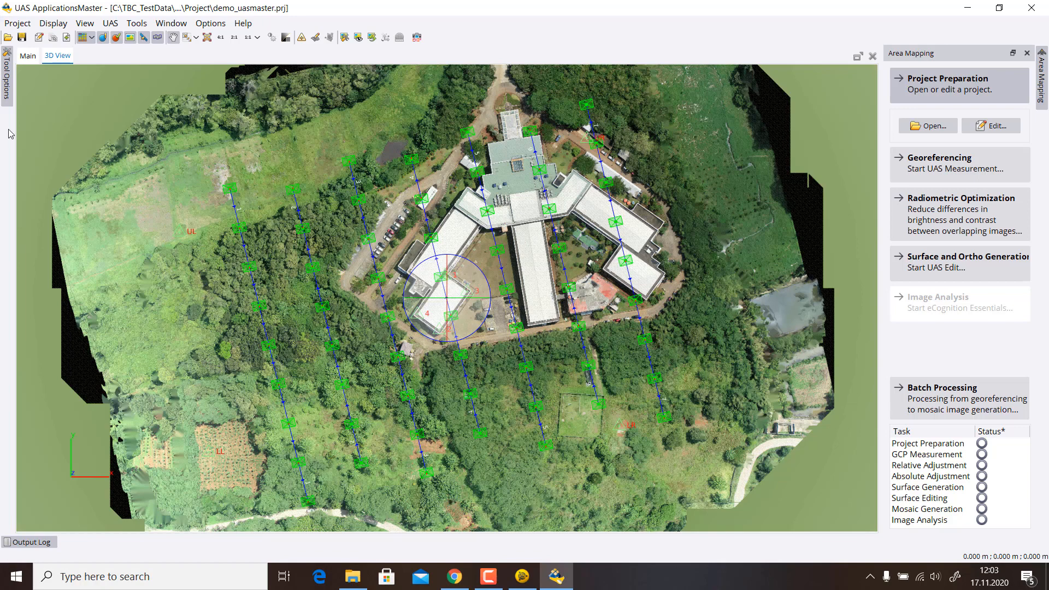
Step: Send the new point cloud plus ground control points and observations with Survey quality to Trimble Business Center
{"action": "left_click", "coordinate": [20, 23]}
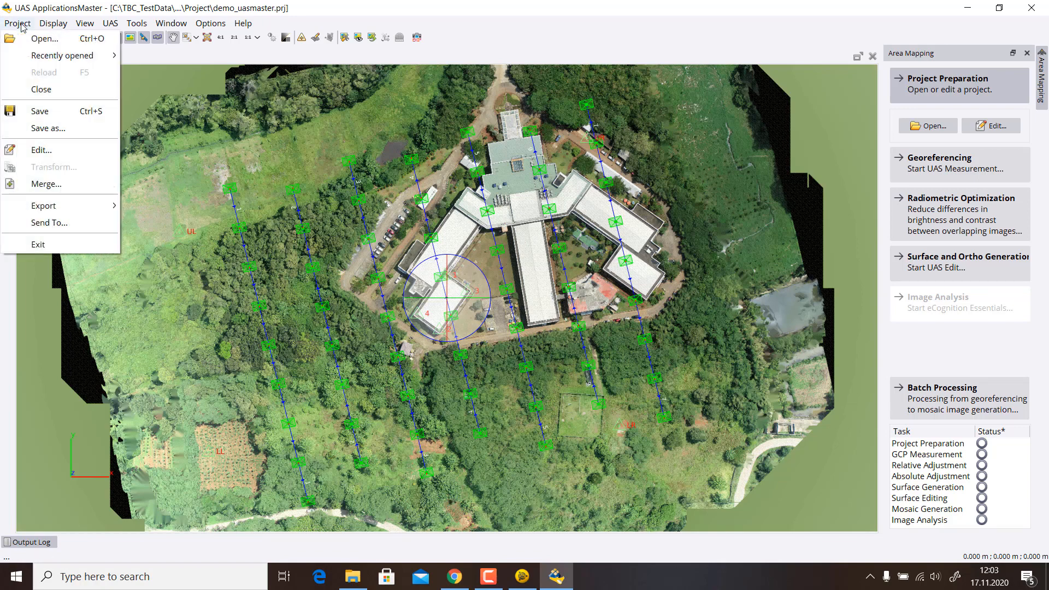
{"action": "left_click", "coordinate": [43, 223]}
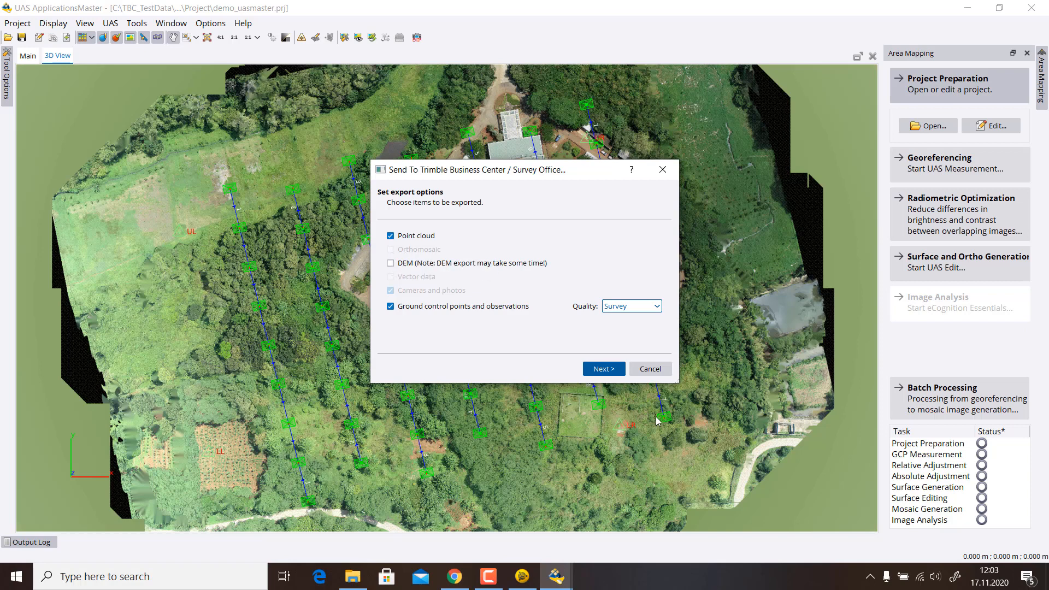
{"action": "left_click", "coordinate": [604, 370]}
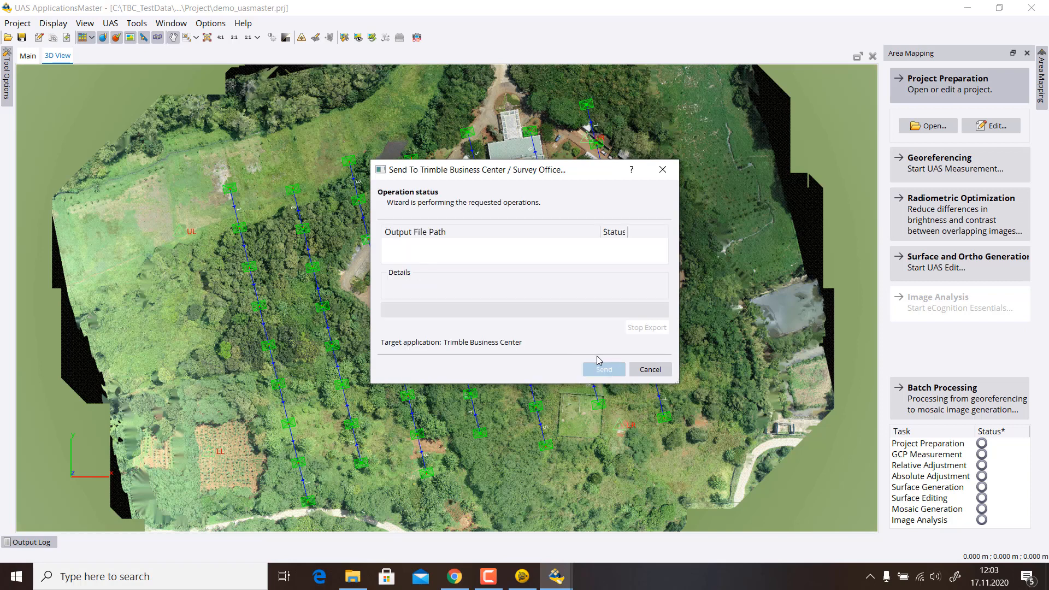
{"action": "left_click", "coordinate": [601, 369]}
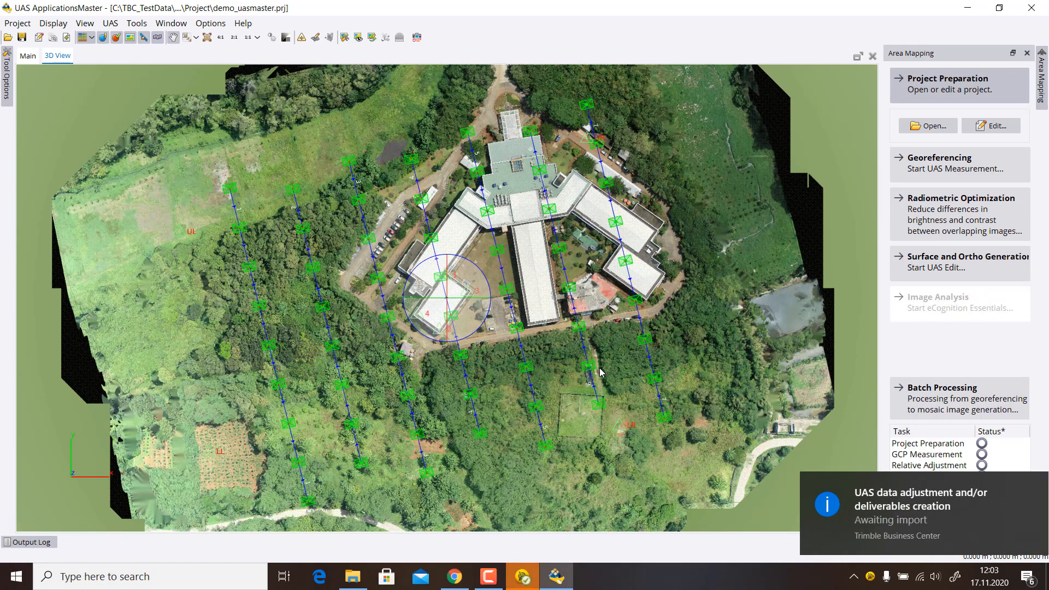
Step: Switch to Trimble Business Center, accept the UAS deliverables import, clear the finished process entry and show the plan view
{"action": "left_click", "coordinate": [528, 571]}
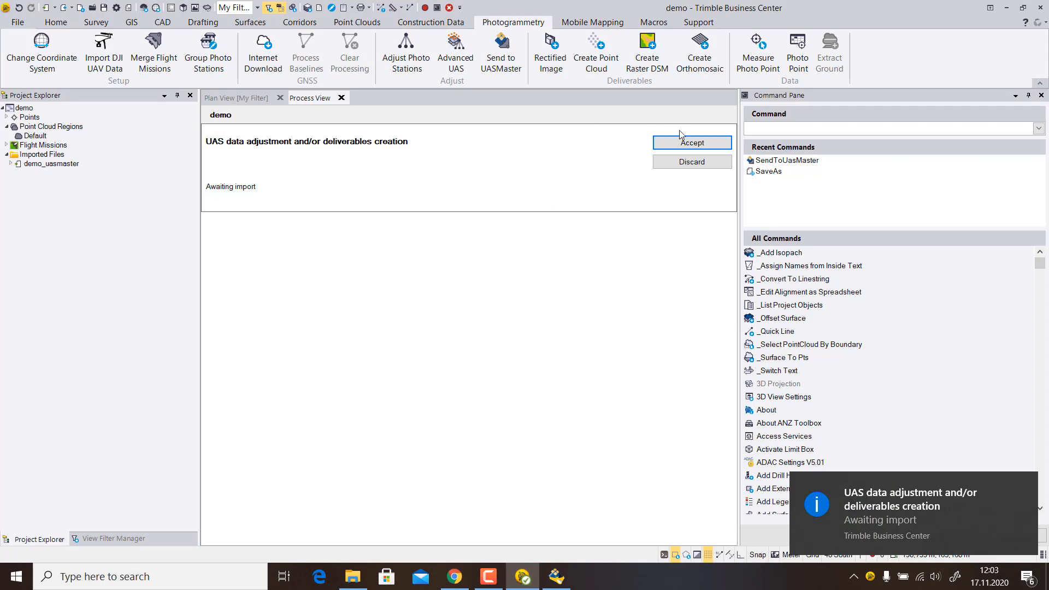
{"action": "left_click", "coordinate": [694, 144]}
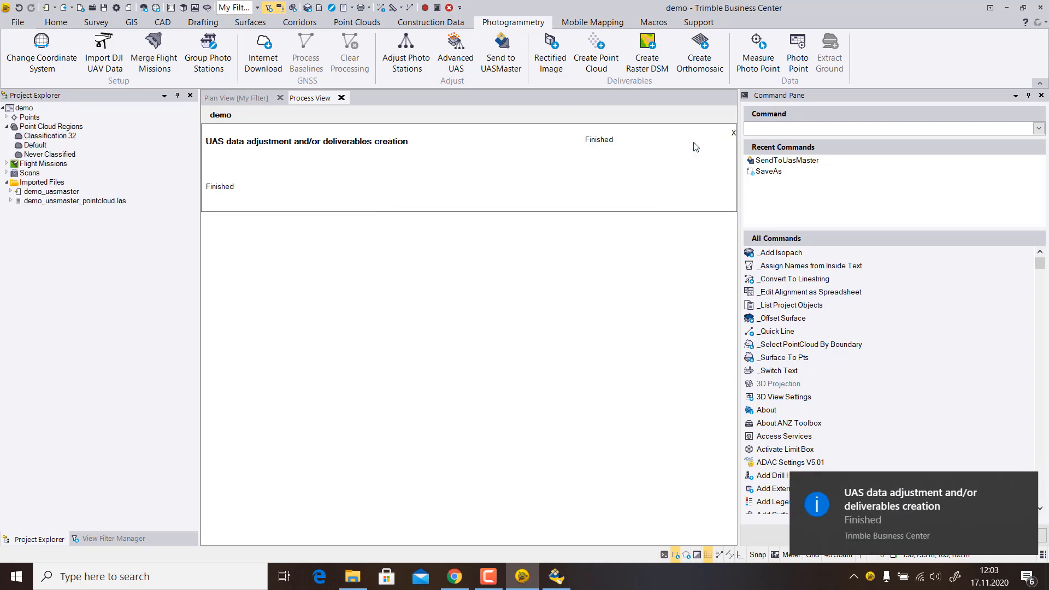
{"action": "left_click", "coordinate": [733, 133]}
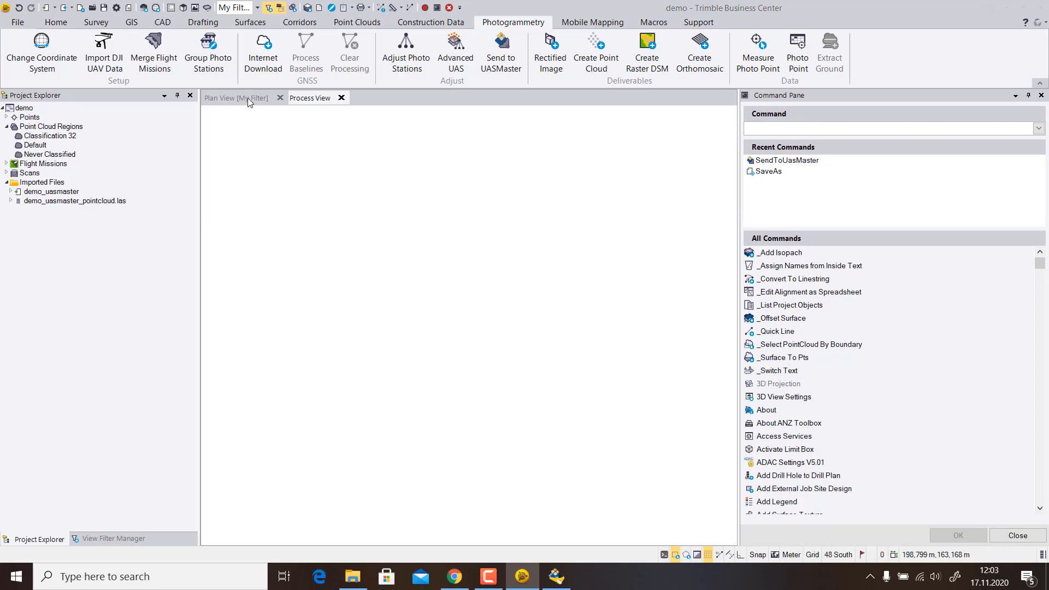
{"action": "left_click", "coordinate": [249, 99]}
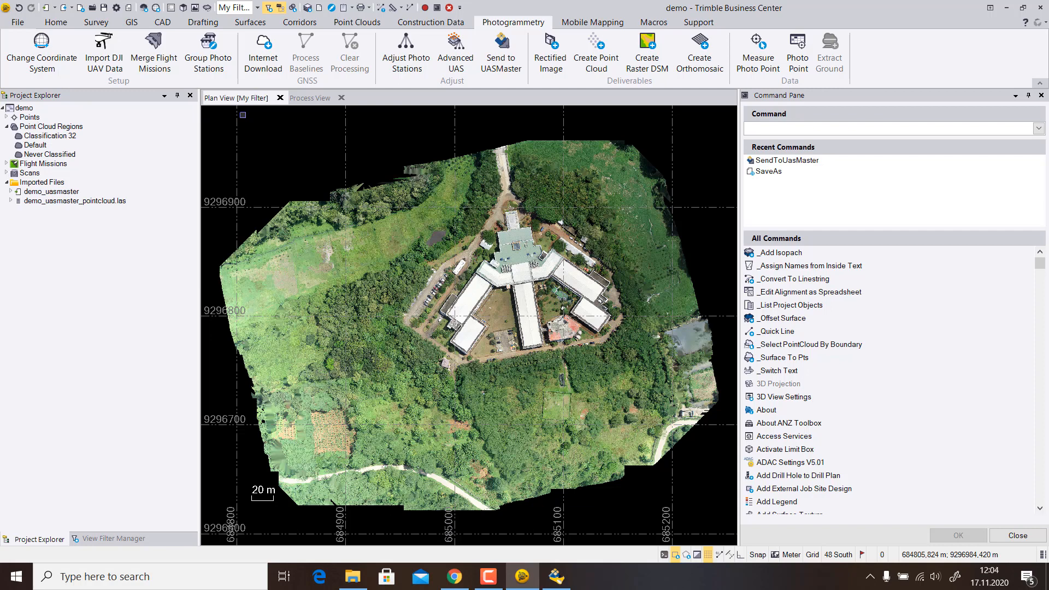
Step: Import all the True_Ortho TIF and TFW files from the TrueOrtho folder in File Explorer into the Trimble Business Center plan view
{"action": "key", "text": "alt+Tab"}
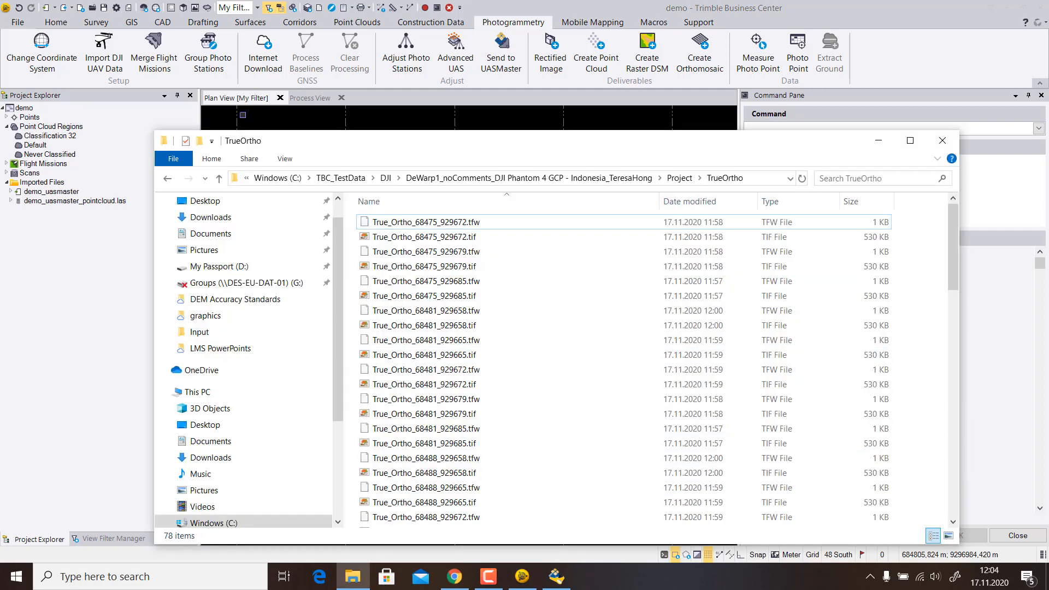
{"action": "left_click", "coordinate": [425, 224]}
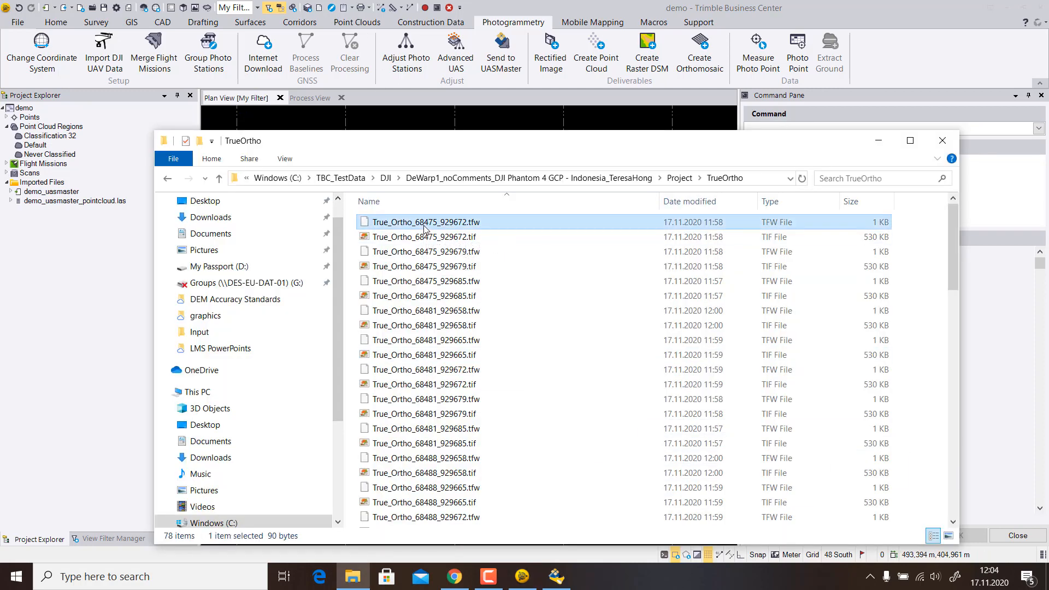
{"action": "scroll", "coordinate": [553, 409], "scroll_direction": "down", "scroll_amount": 13}
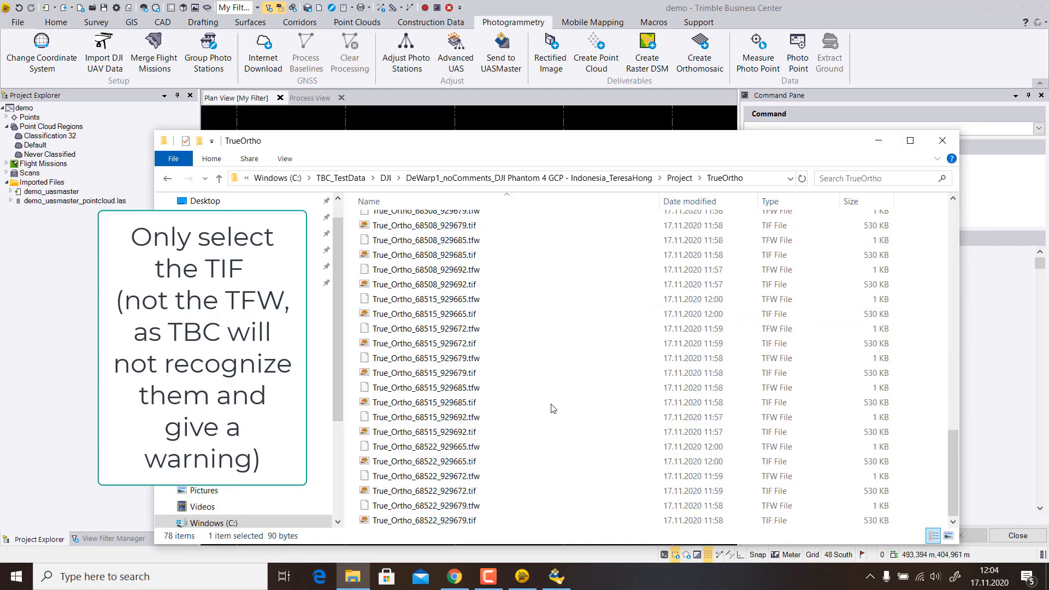
{"action": "left_click", "coordinate": [498, 520], "text": "shift"}
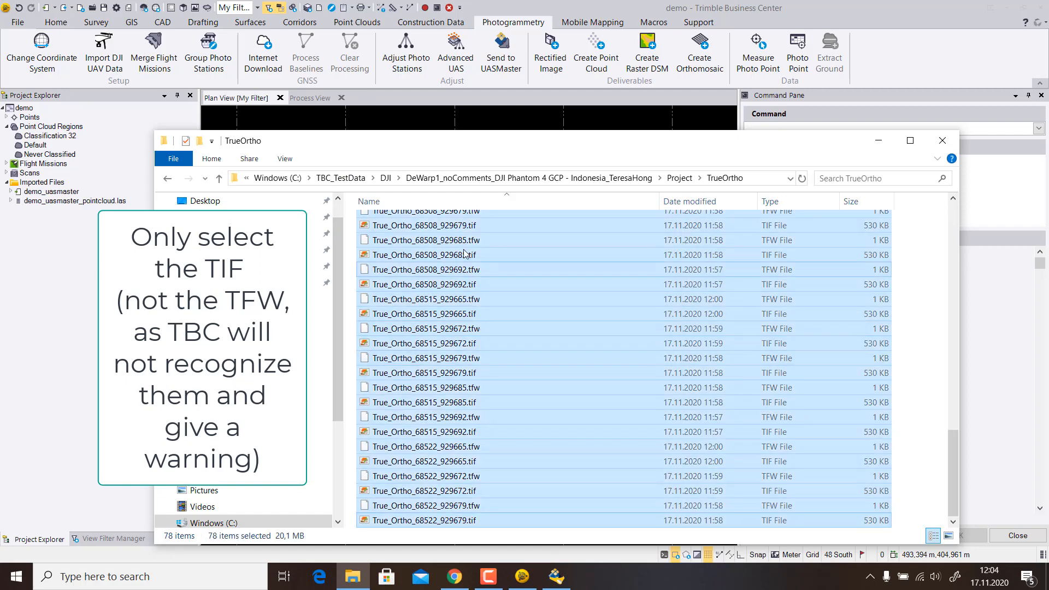
{"action": "left_click_drag", "start_coordinate": [465, 253], "coordinate": [415, 118]}
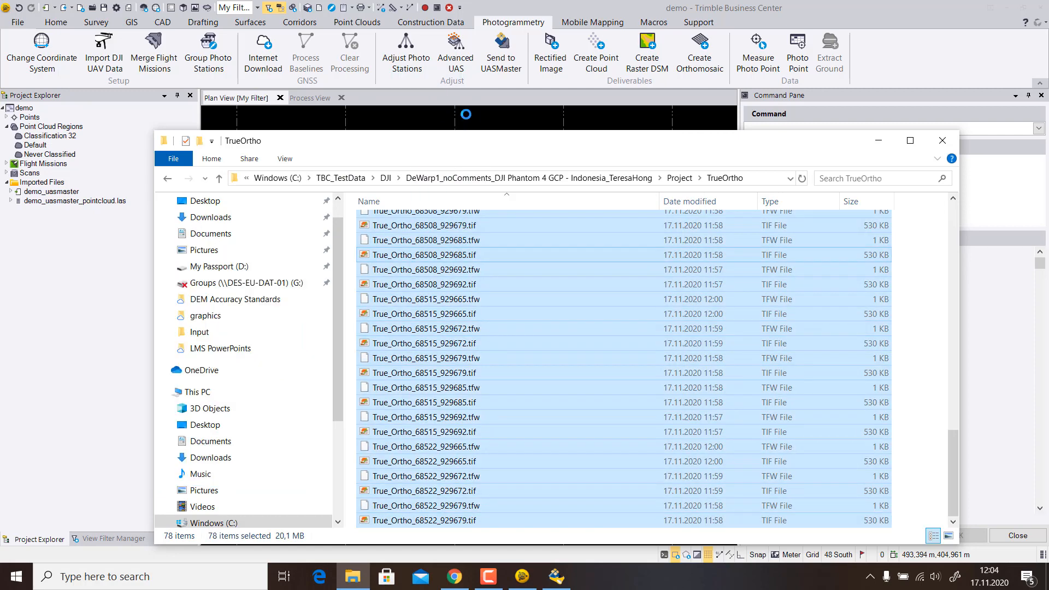
{"action": "left_click", "coordinate": [878, 140]}
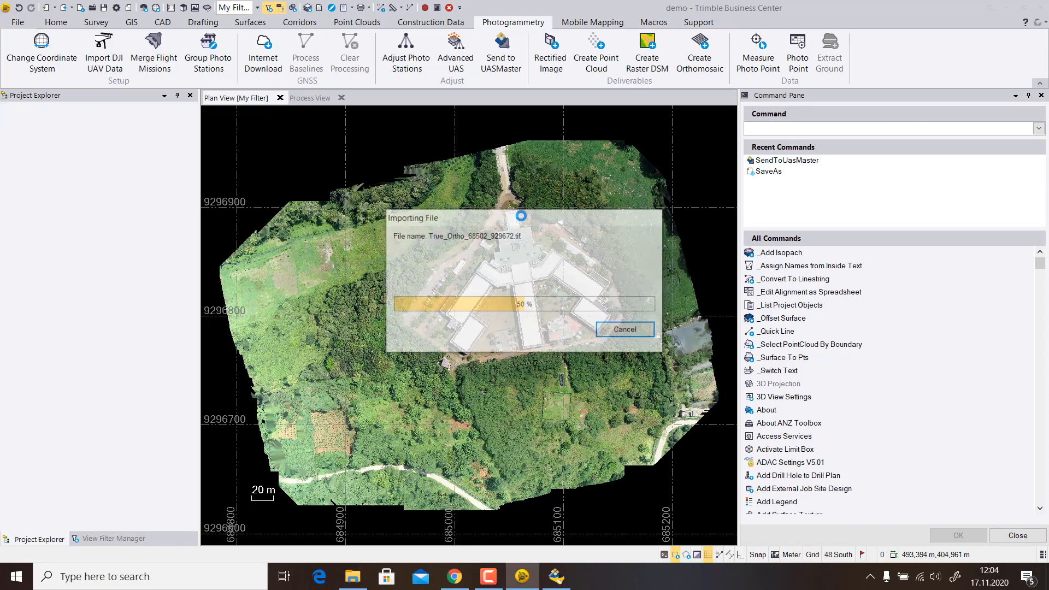
Step: Review and dismiss the import error list, check the import summary report in the browser, and return to Trimble Business Center
{"action": "left_click_drag", "start_coordinate": [718, 241], "coordinate": [719, 413]}
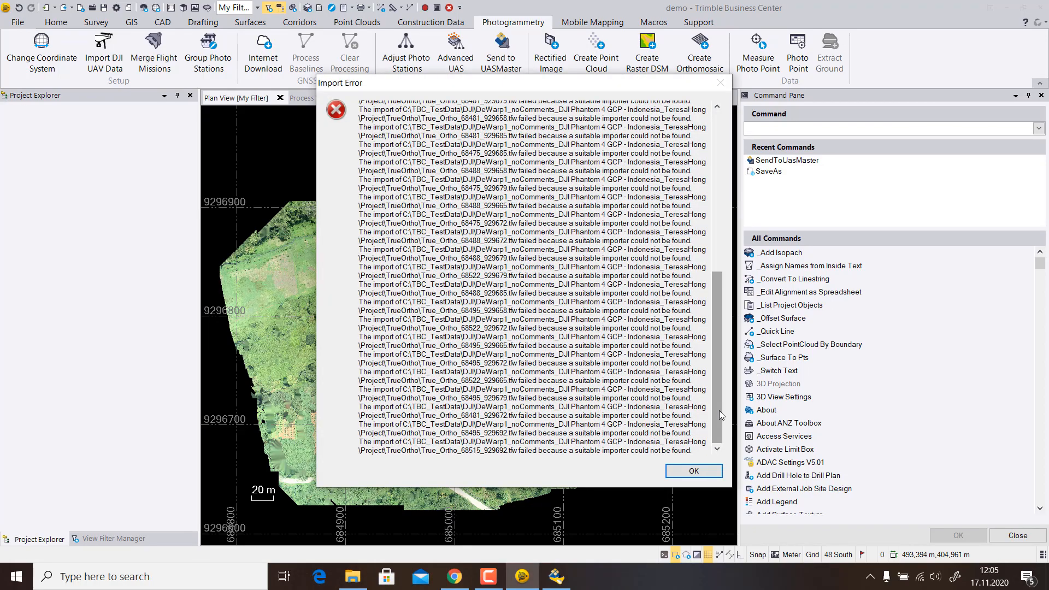
{"action": "left_click", "coordinate": [693, 471]}
{"action": "left_click", "coordinate": [519, 305]}
{"action": "scroll", "coordinate": [355, 341], "scroll_direction": "down", "scroll_amount": 10}
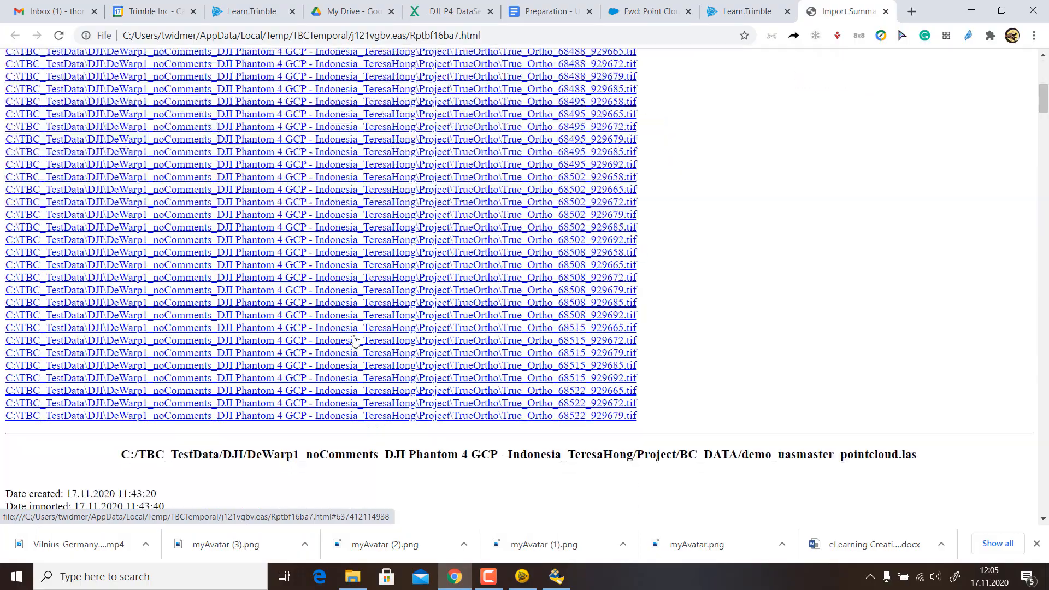
{"action": "key", "text": "alt+Tab"}
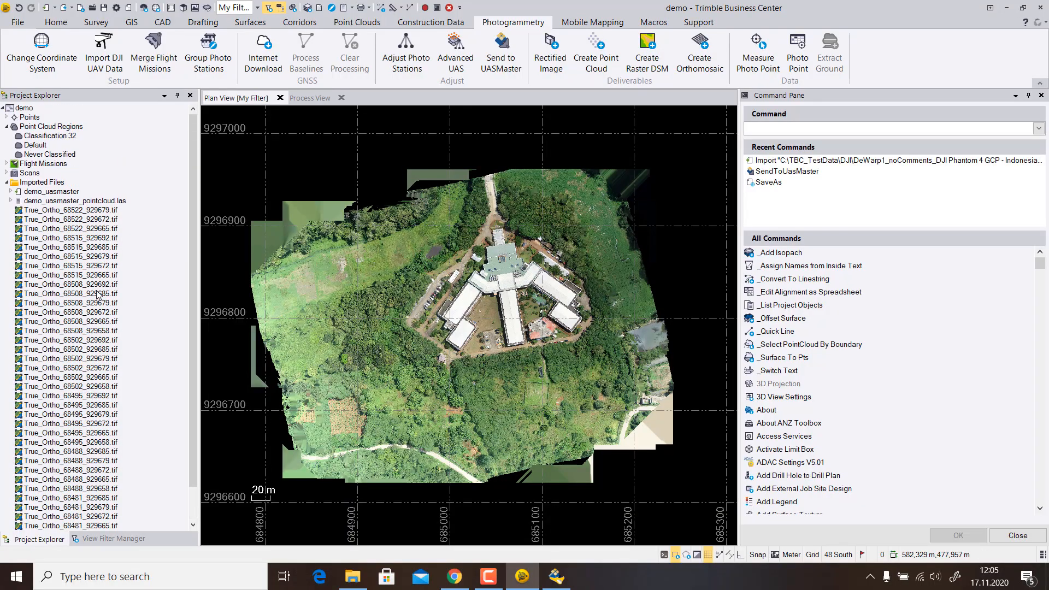
Step: Hide the demo_uasmaster_pointcloud scan in My Filter and inspect the true ortho around the building roofs and car park in plan view
{"action": "left_click", "coordinate": [109, 539]}
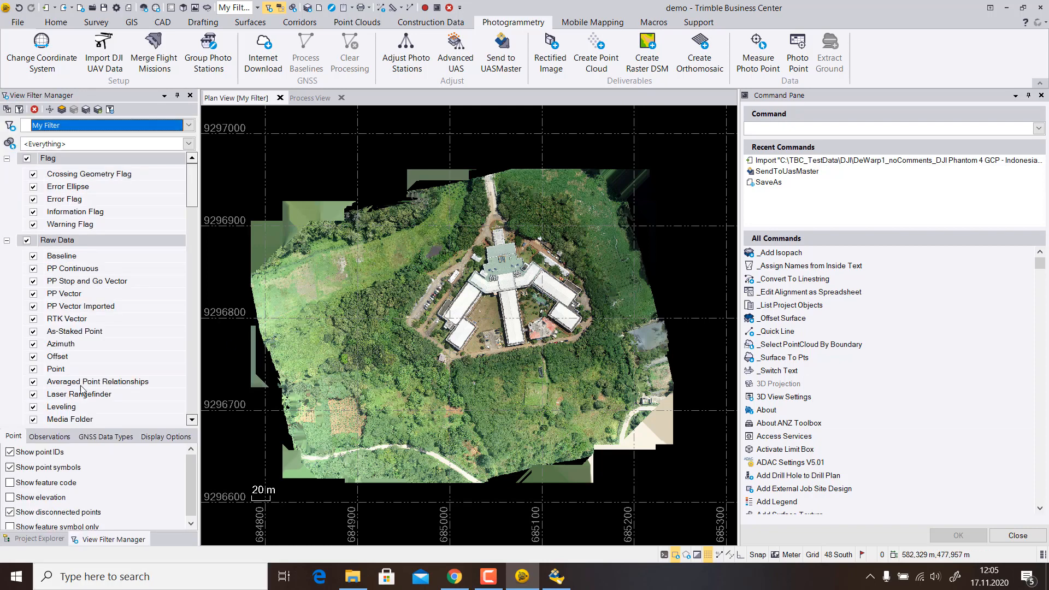
{"action": "scroll", "coordinate": [73, 389], "scroll_direction": "down", "scroll_amount": 10}
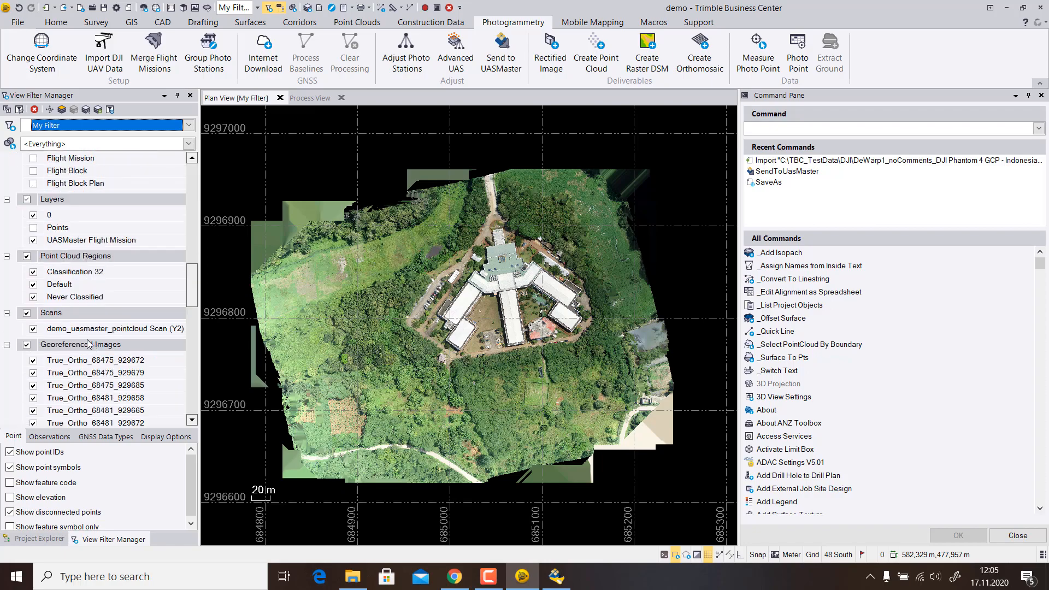
{"action": "left_click", "coordinate": [33, 328]}
{"action": "scroll", "coordinate": [437, 340], "scroll_direction": "up", "scroll_amount": 5}
{"action": "scroll", "coordinate": [437, 339], "scroll_direction": "down", "scroll_amount": 3}
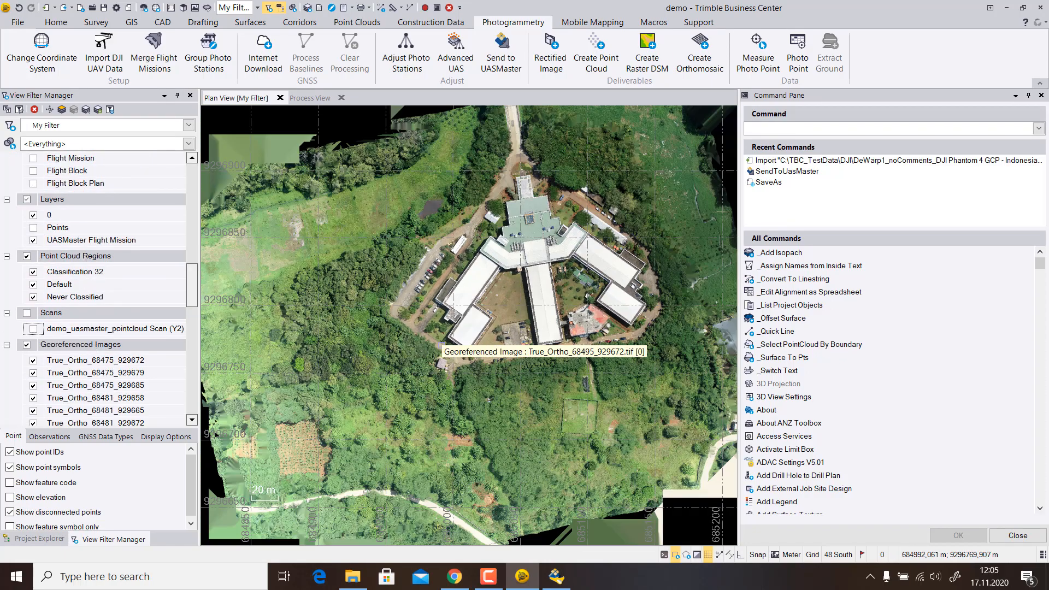
{"action": "mouse_move", "coordinate": [466, 286]}
{"action": "middle_mouse_down"}
{"action": "mouse_move", "coordinate": [362, 344]}
{"action": "mouse_move", "coordinate": [448, 290]}
{"action": "middle_mouse_up"}
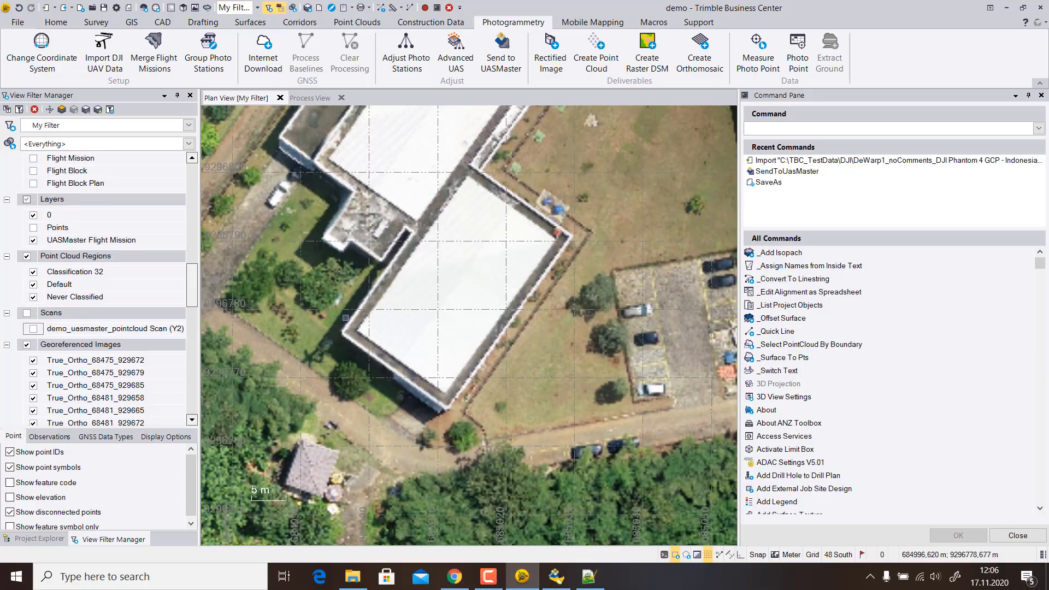
{"action": "middle_click_drag", "start_coordinate": [583, 365], "coordinate": [266, 382]}
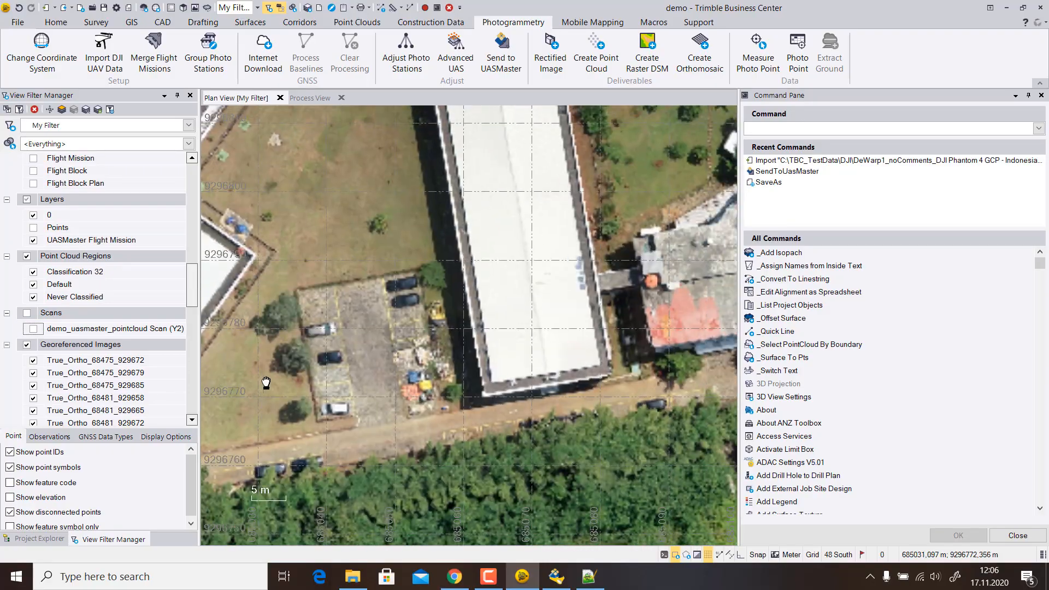
{"action": "scroll", "coordinate": [368, 279], "scroll_direction": "down", "scroll_amount": 4}
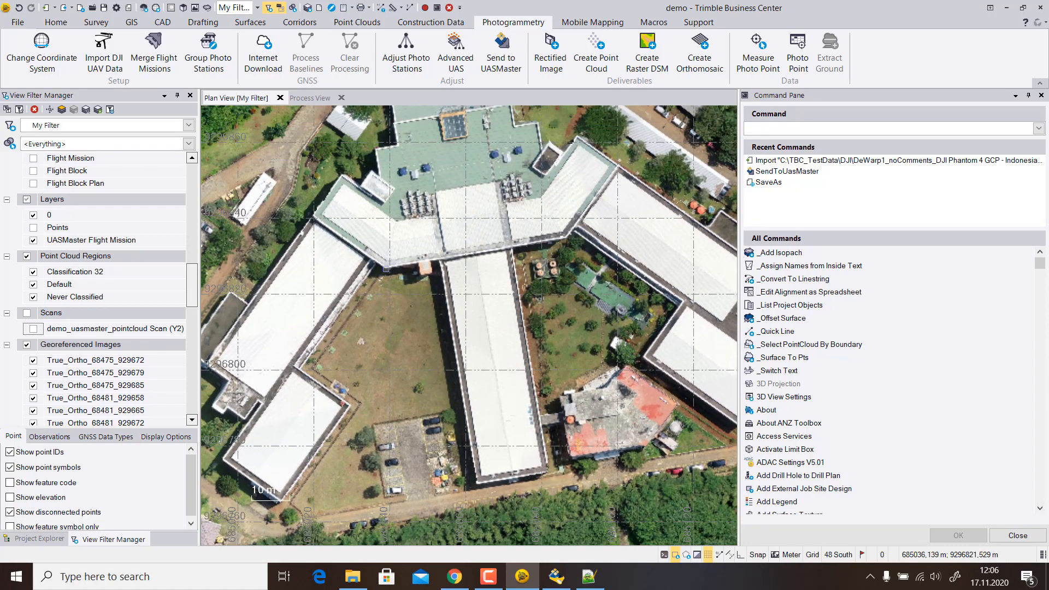
{"action": "middle_click_drag", "start_coordinate": [421, 237], "coordinate": [398, 305]}
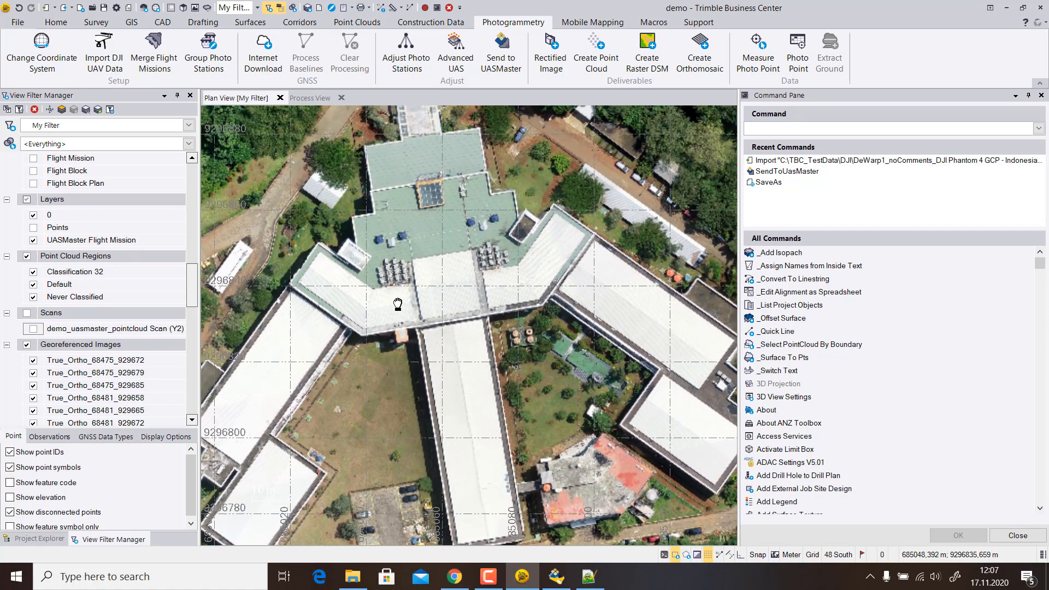